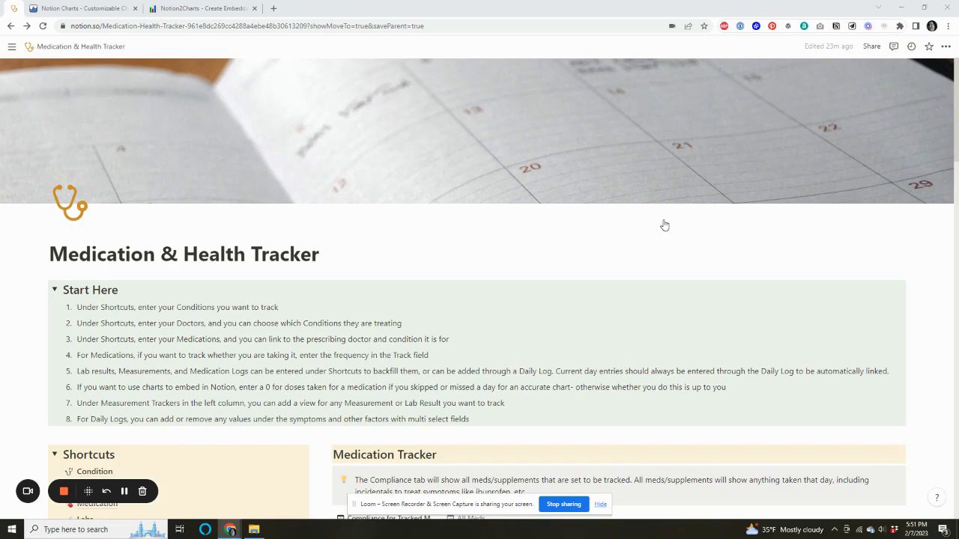
# Step: Review the Start Here instructions and the overview sections of the Medication & Health Tracker page
pyautogui.scroll(-3, 664, 225)
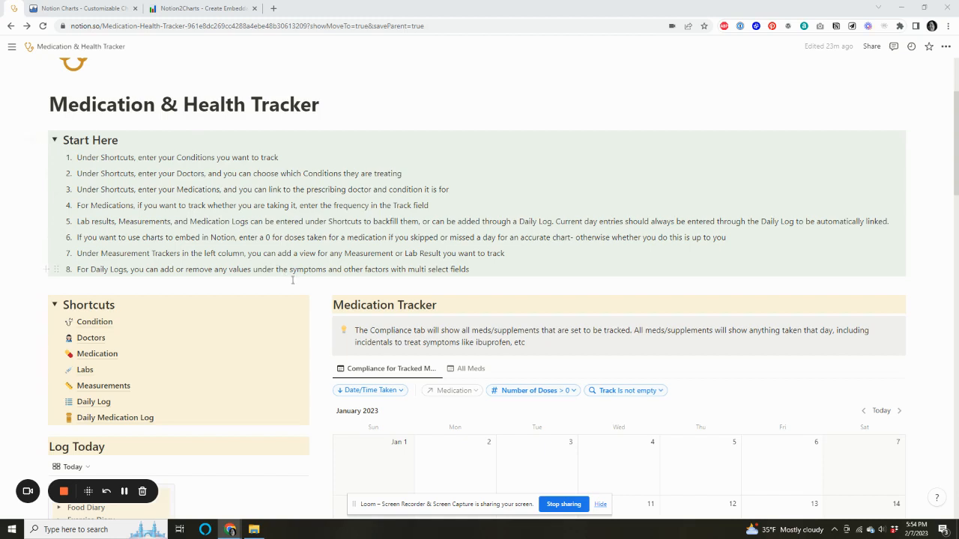
pyautogui.scroll(-1, 414, 212)
pyautogui.scroll(-2, 414, 212)
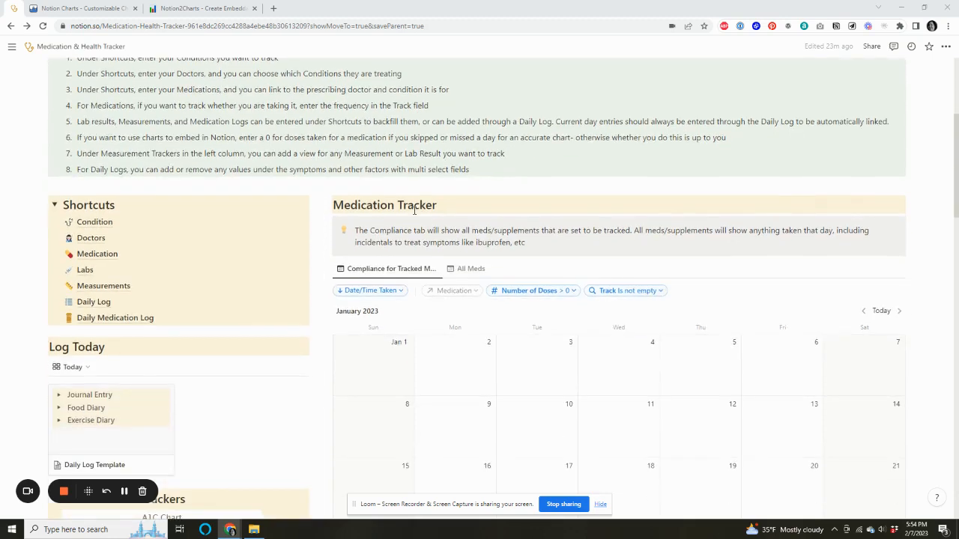
pyautogui.scroll(3, 143, 191)
pyautogui.scroll(2, 106, 176)
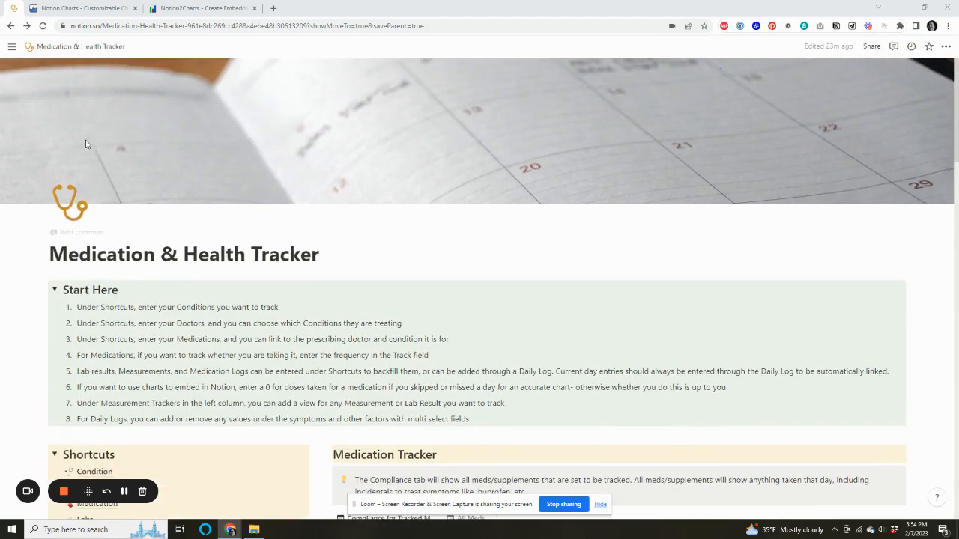
pyautogui.moveTo(12, 47)
pyautogui.scroll(-3, 390, 217)
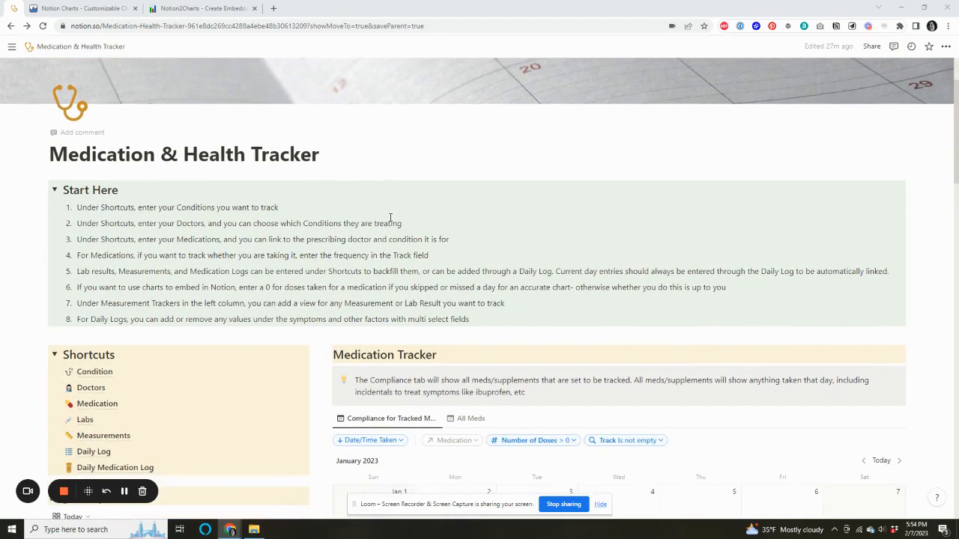
pyautogui.scroll(-1, 390, 218)
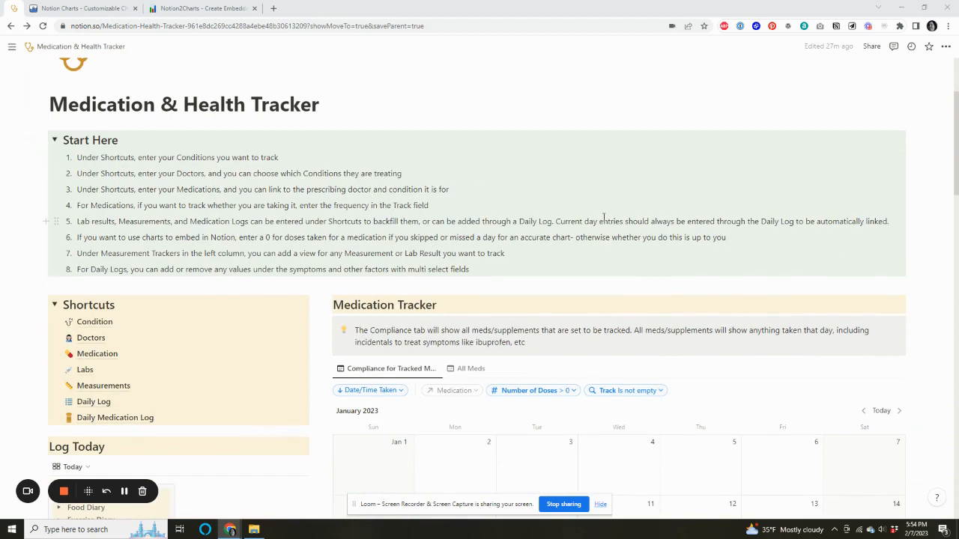
# Step: Examine the January 2023 entries in the Medication Tracker's Compliance for Tracked Meds calendar
pyautogui.scroll(-3, 604, 208)
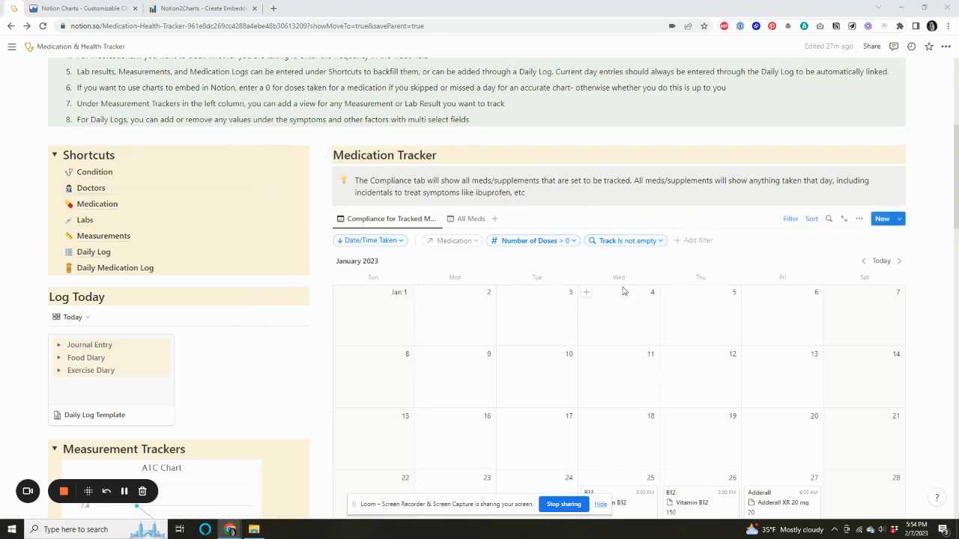
pyautogui.scroll(-1, 629, 273)
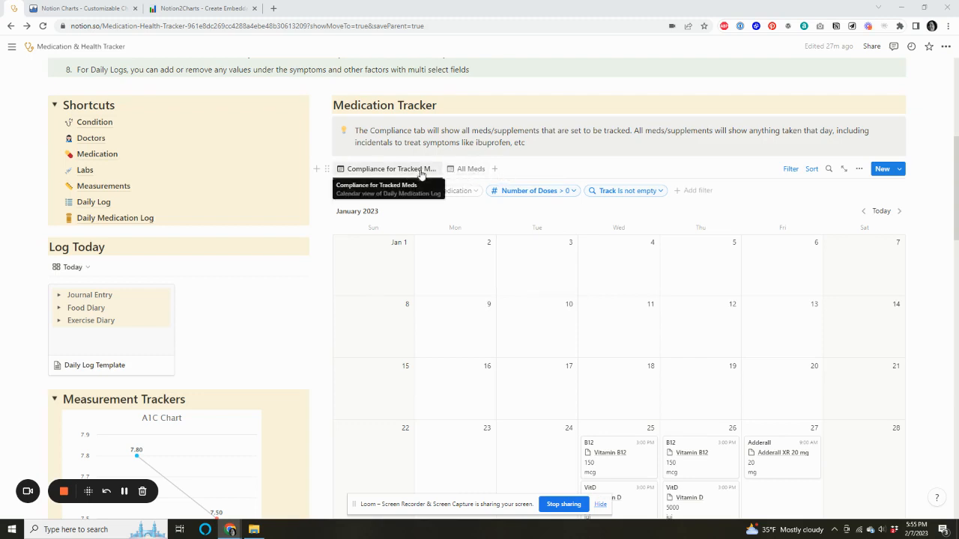
pyautogui.scroll(-1, 607, 165)
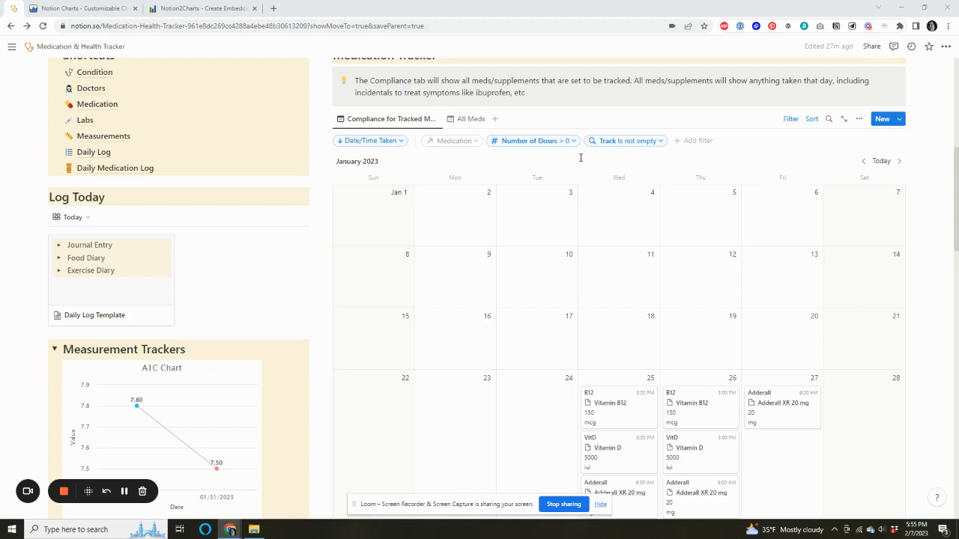
pyautogui.scroll(-2, 580, 157)
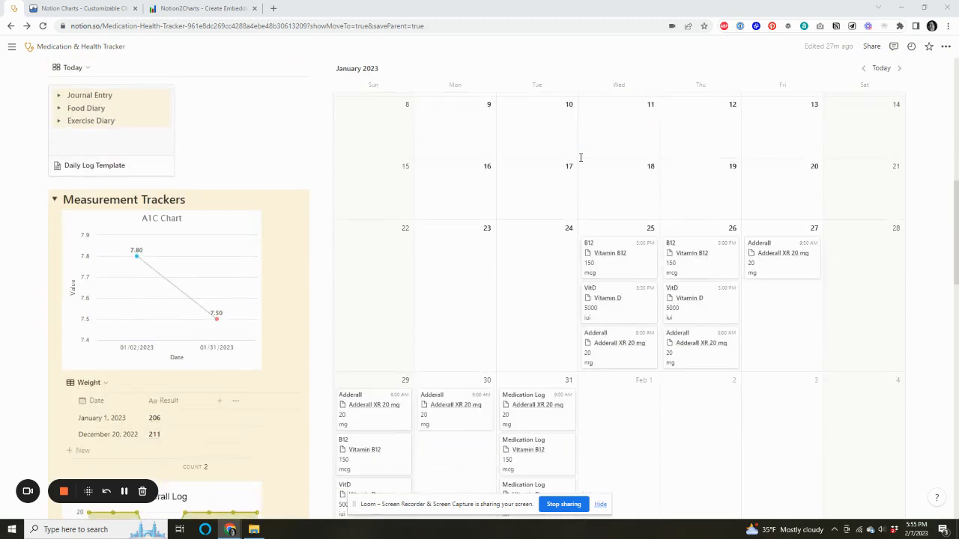
pyautogui.scroll(-1, 581, 158)
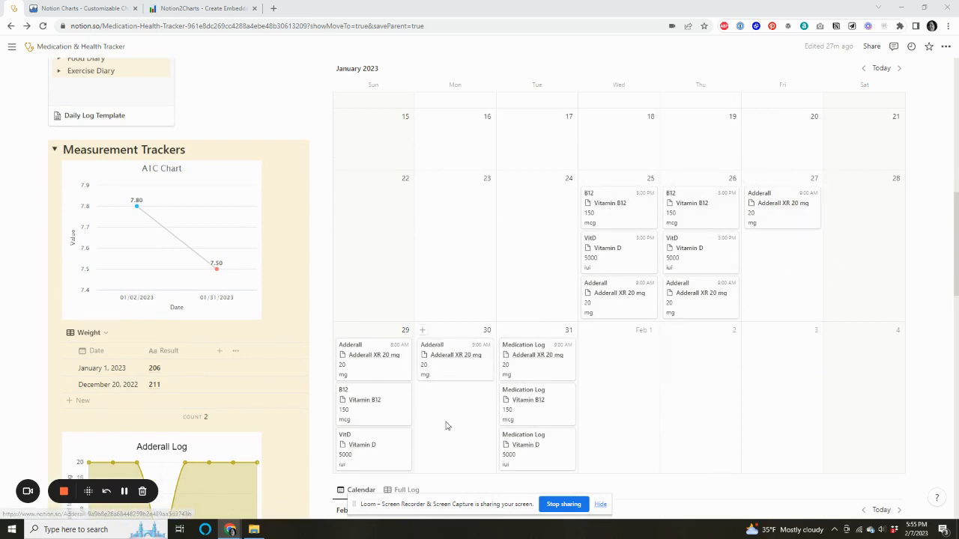
# Step: Switch the Medication Tracker to the All Meds view and examine its February 2023 calendar
pyautogui.scroll(3, 482, 422)
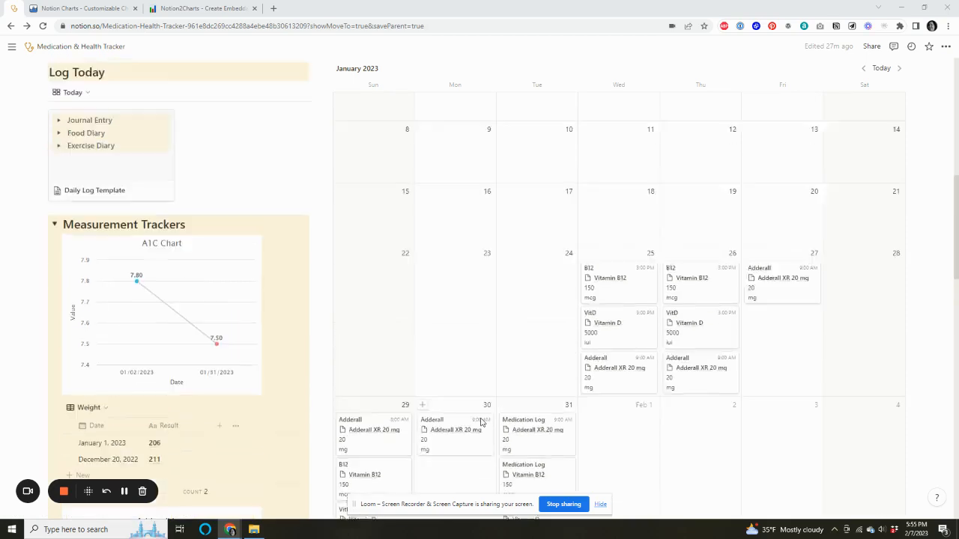
pyautogui.click(452, 173)
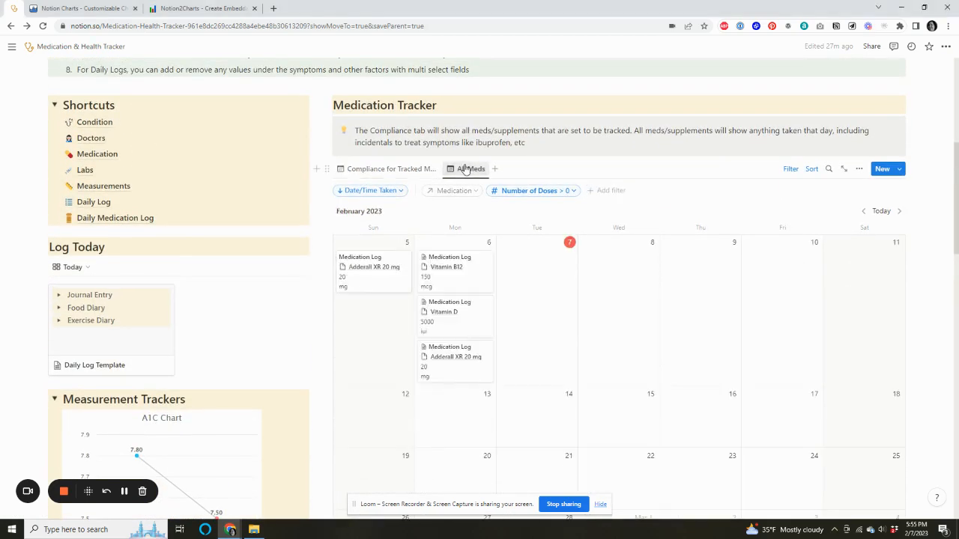
pyautogui.scroll(-1, 533, 229)
pyautogui.scroll(-1, 549, 241)
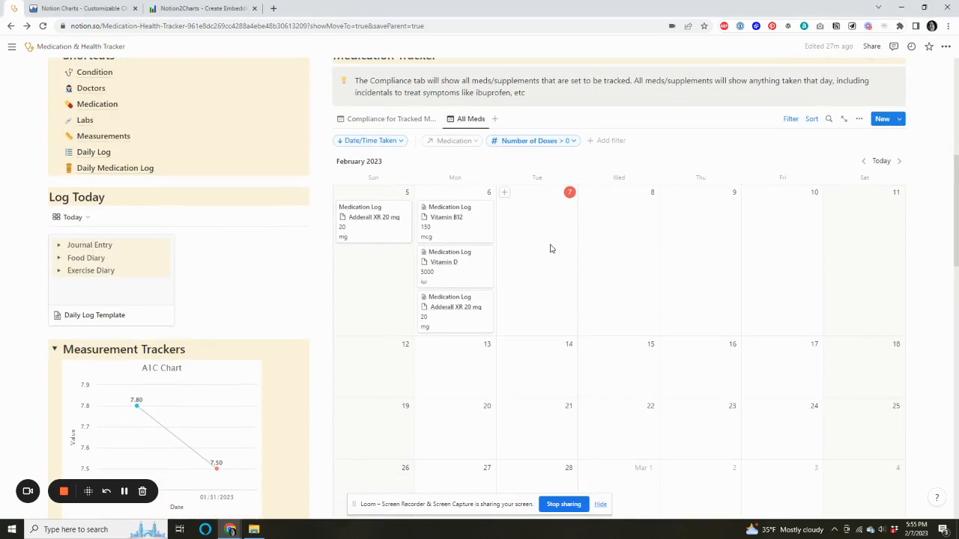
pyautogui.scroll(-1, 550, 249)
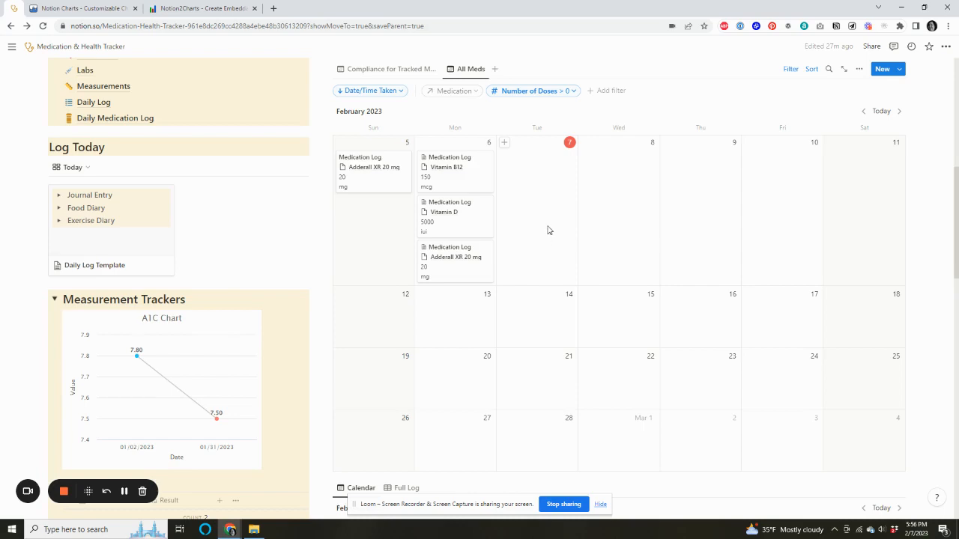
pyautogui.scroll(1, 548, 230)
# Step: Show January 2023 in the daily log calendar and examine the logged symptoms and factors for the month's entries
pyautogui.scroll(-5, 548, 230)
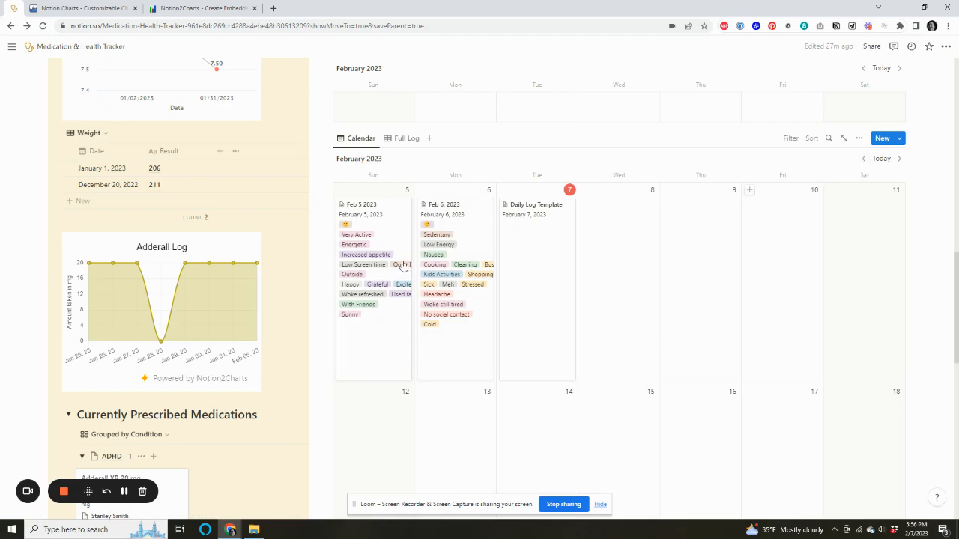
pyautogui.click(863, 163)
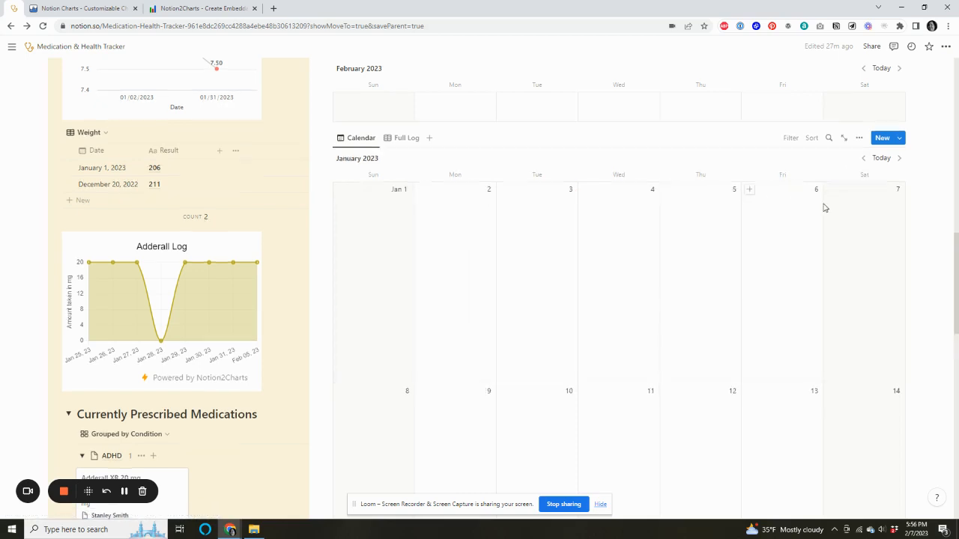
pyautogui.scroll(-7, 824, 207)
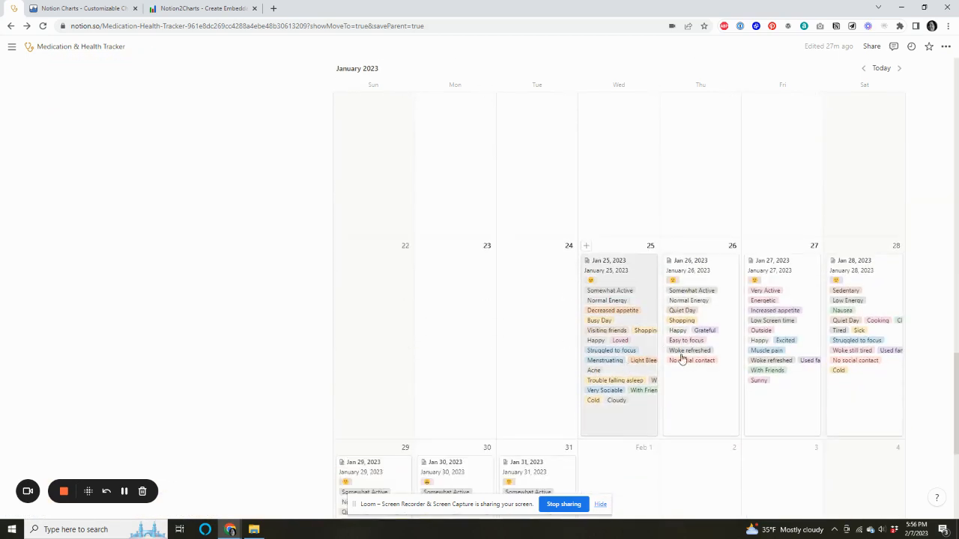
pyautogui.scroll(-1, 756, 360)
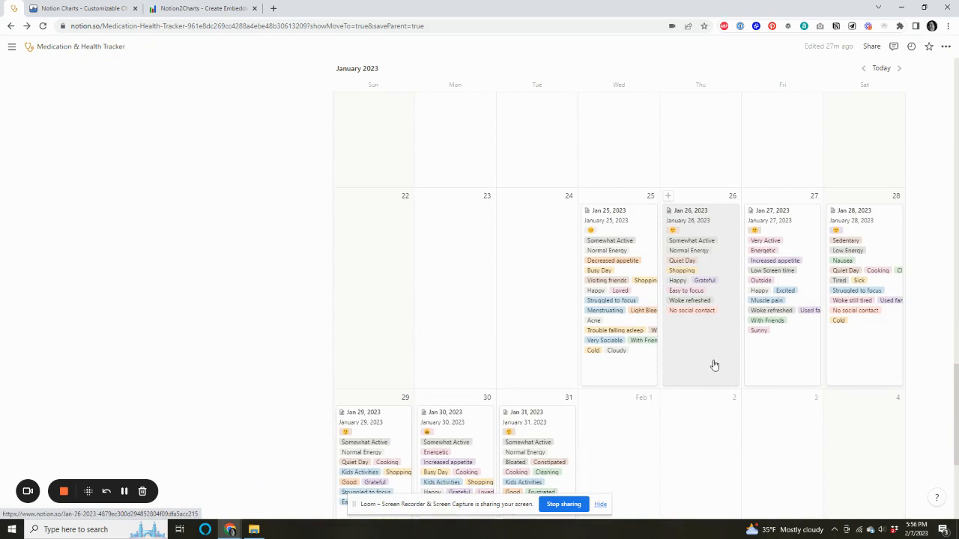
pyautogui.scroll(10, 714, 365)
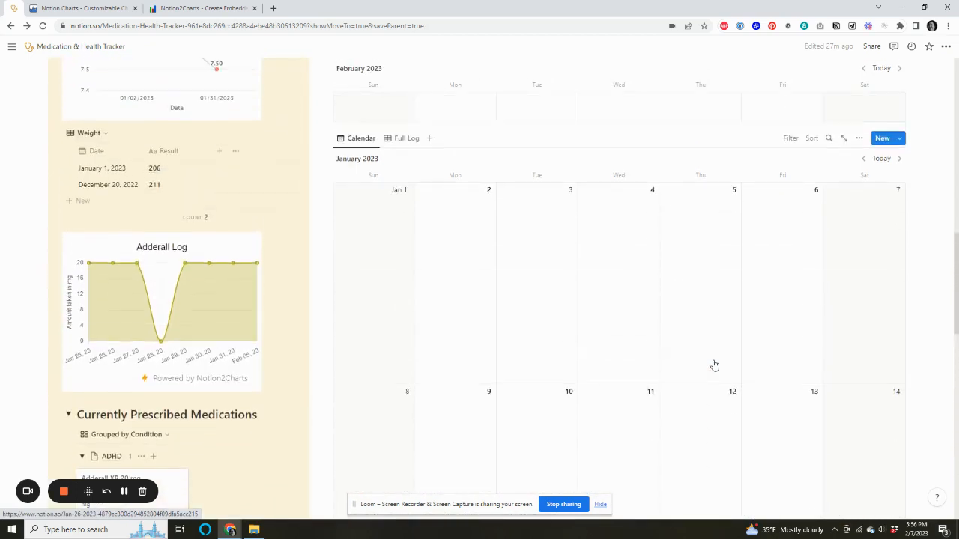
pyautogui.scroll(1, 675, 341)
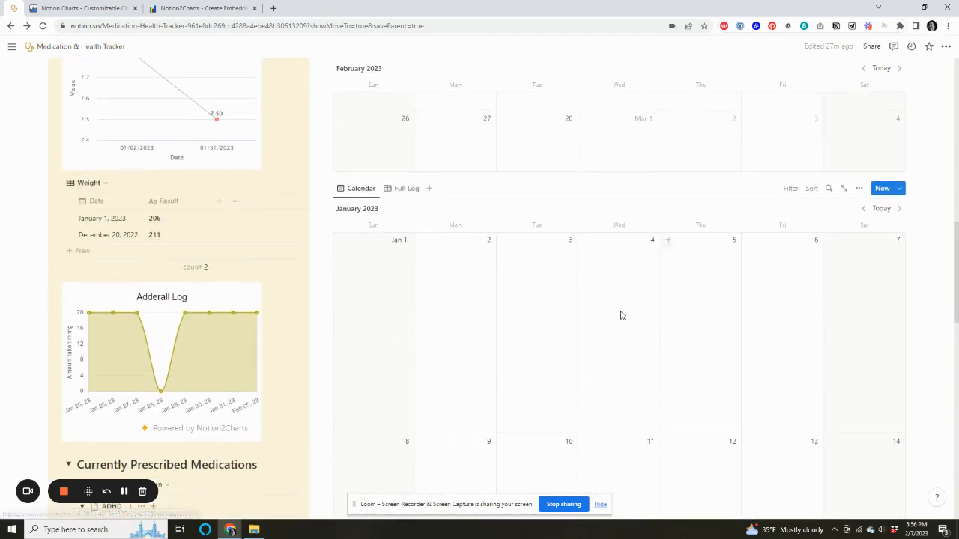
# Step: Switch the daily log to the Full Log view and filter its entries by Energy Levels set to Low Energy
pyautogui.click(407, 188)
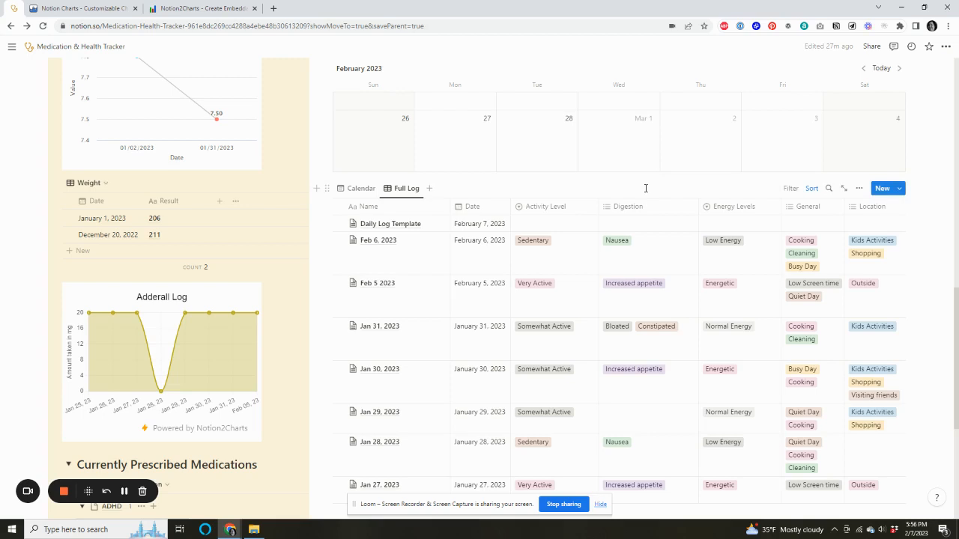
pyautogui.scroll(-1, 646, 188)
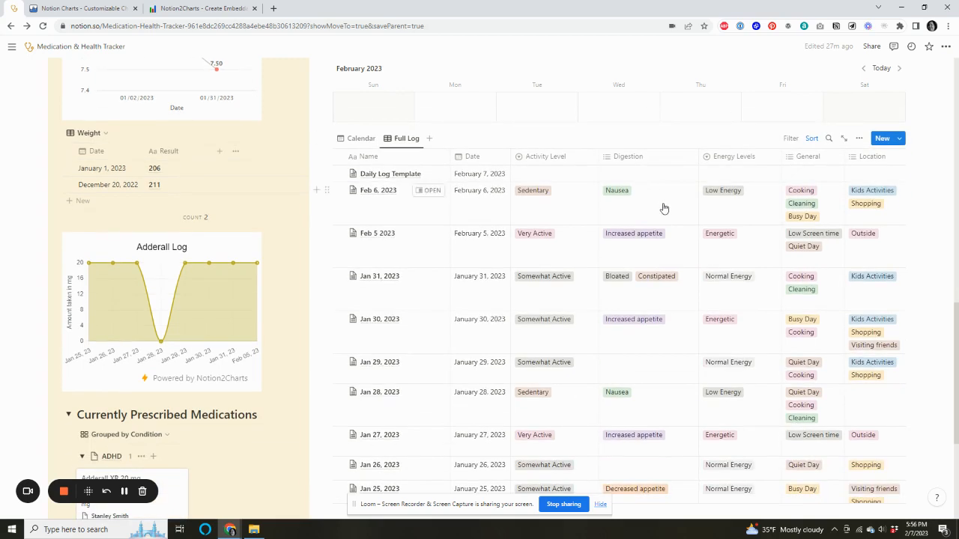
pyautogui.click(791, 139)
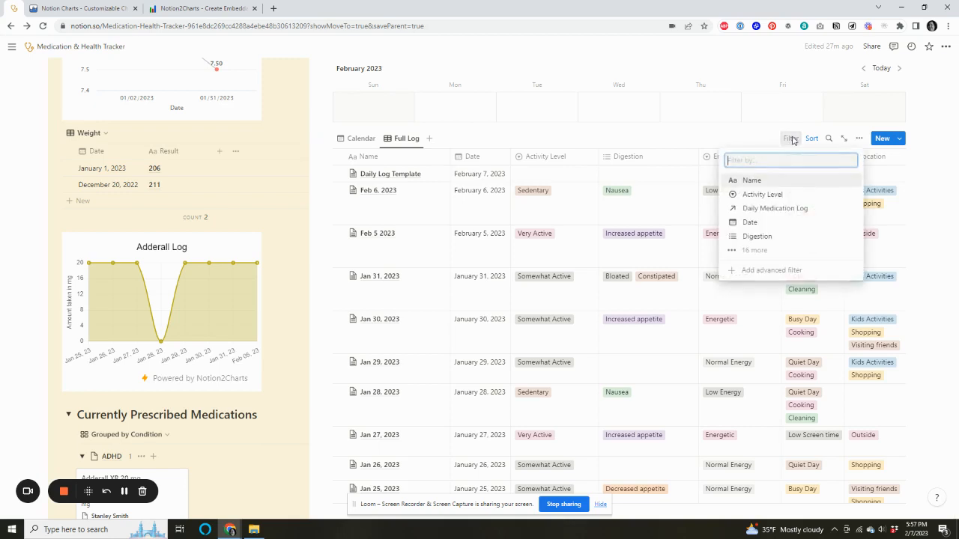
pyautogui.click(753, 251)
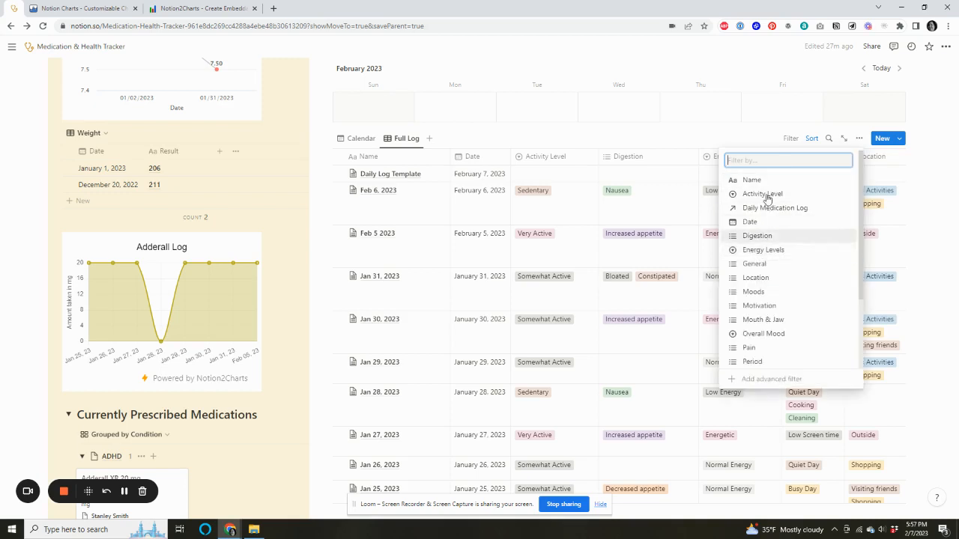
pyautogui.click(785, 254)
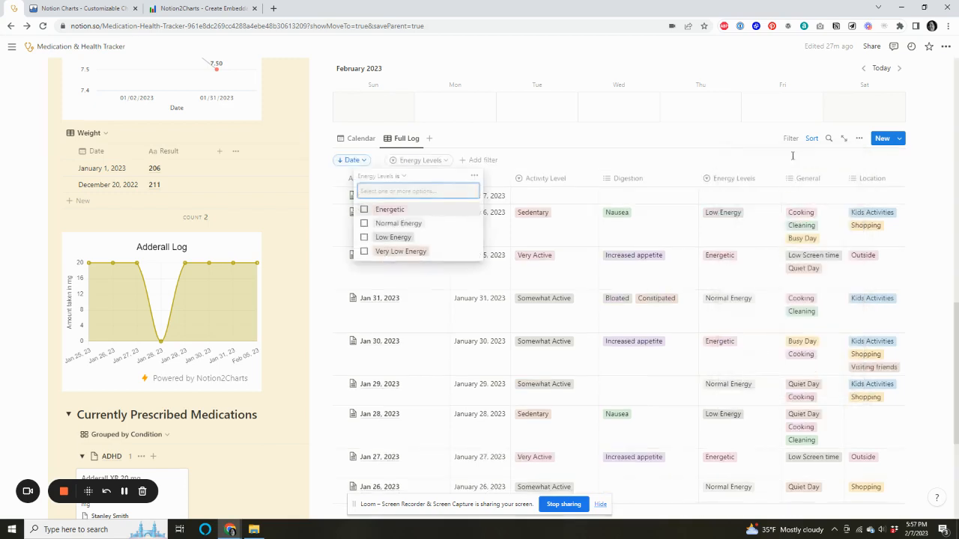
pyautogui.click(364, 237)
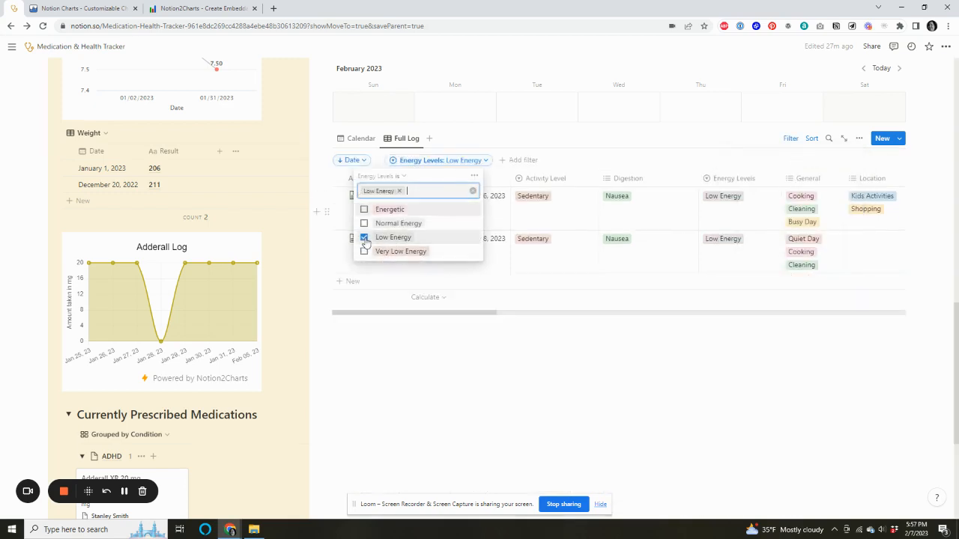
pyautogui.click(627, 160)
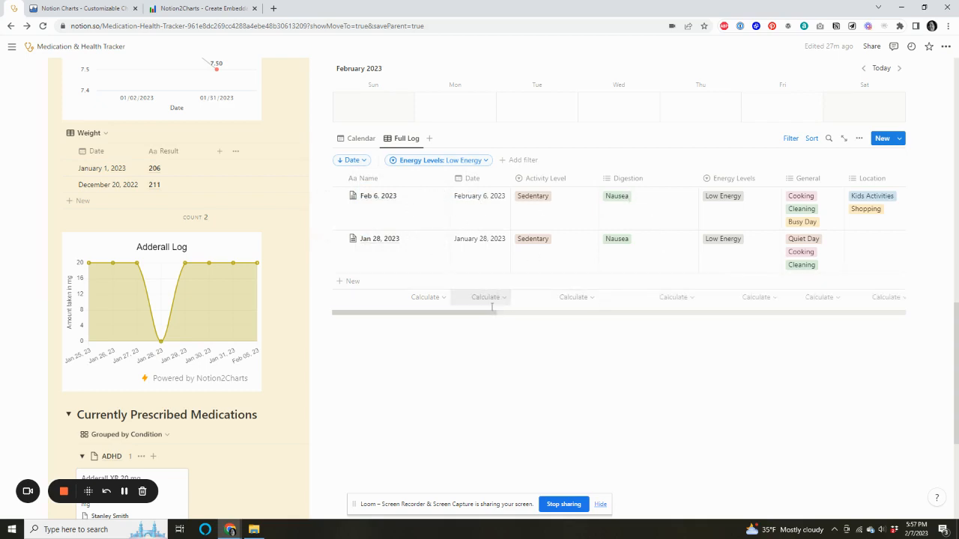
pyautogui.hscroll(1, 490, 312)
pyautogui.moveTo(490, 312); pyautogui.dragTo(456, 302)
# Step: Clear the Low Energy option from the Full Log's Energy Levels filter
pyautogui.click(487, 161)
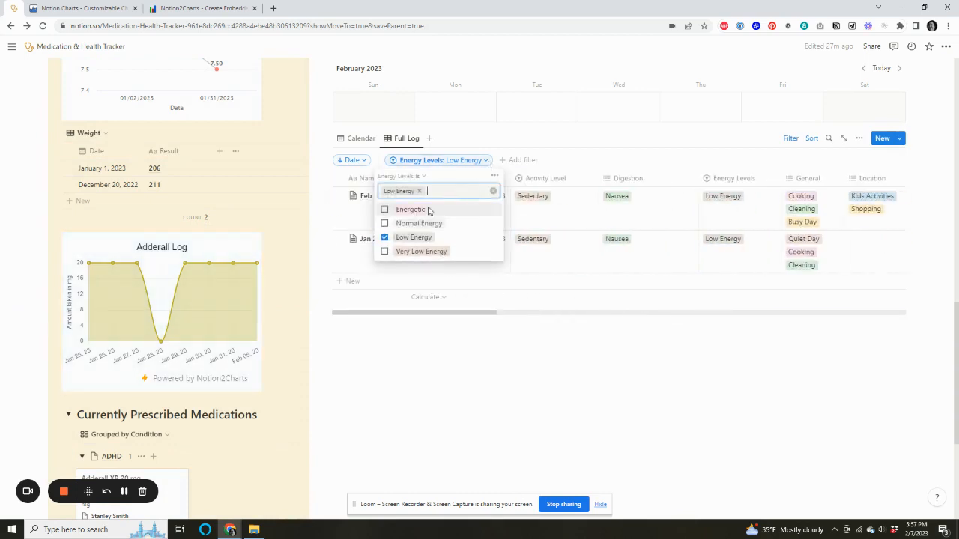
pyautogui.click(385, 238)
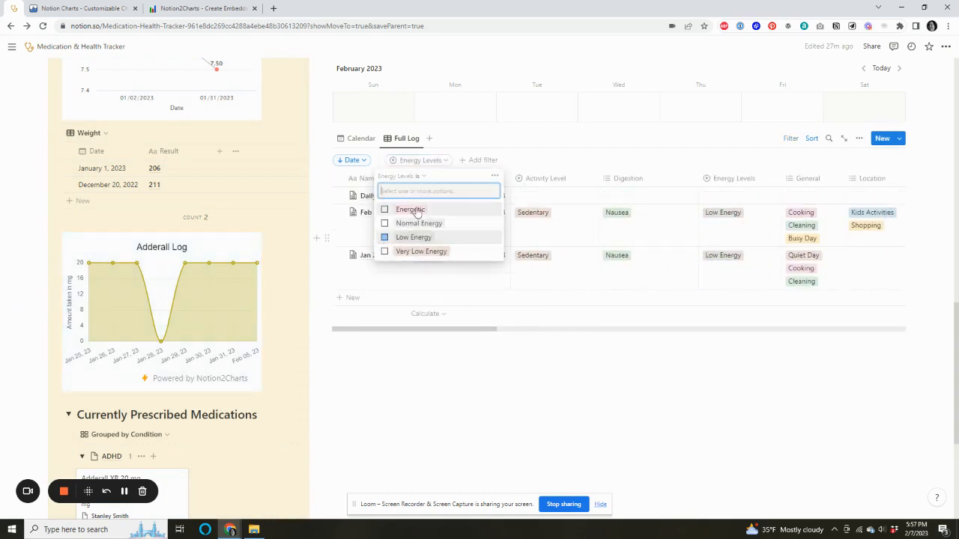
pyautogui.click(495, 176)
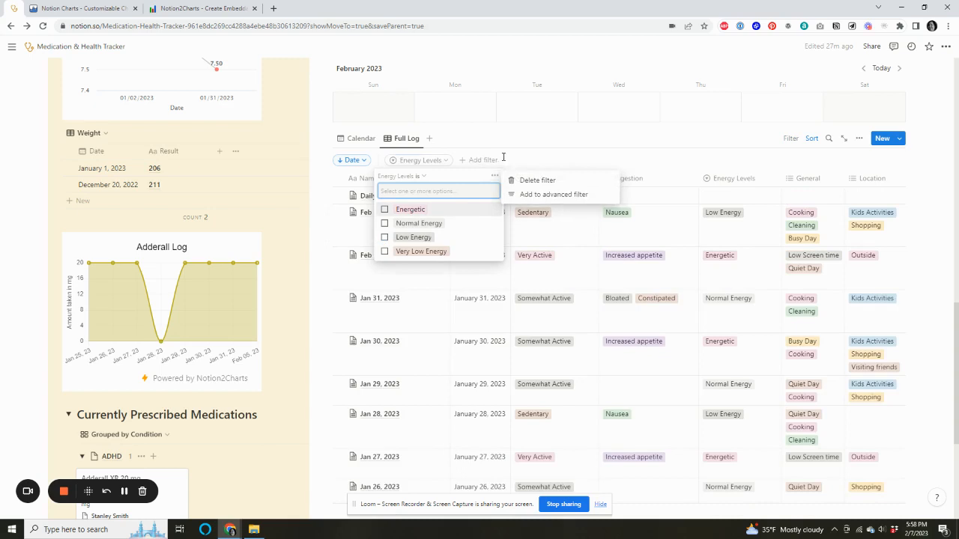
# Step: Add an Activity Level filter set to Sedentary to the Full Log and inspect the matching entries' further columns
pyautogui.click(487, 160)
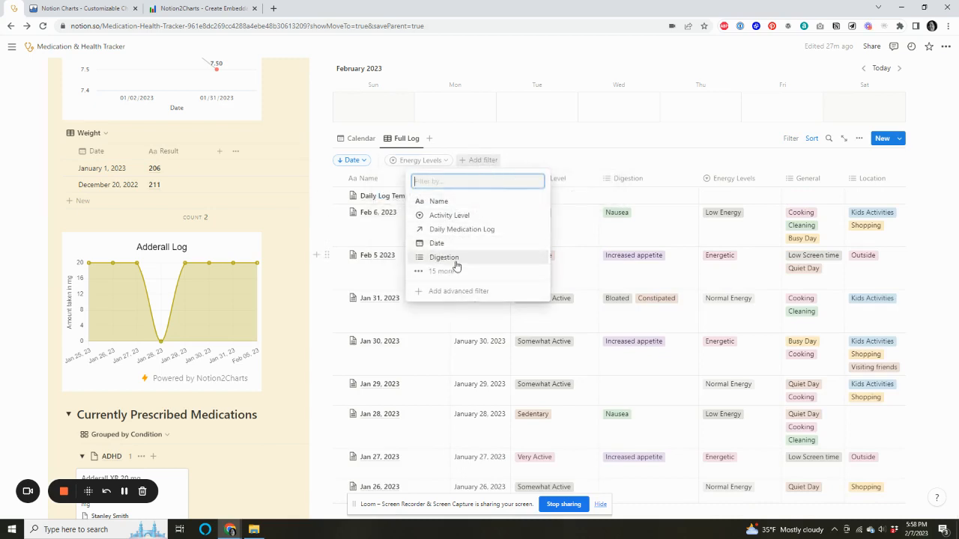
pyautogui.click(456, 216)
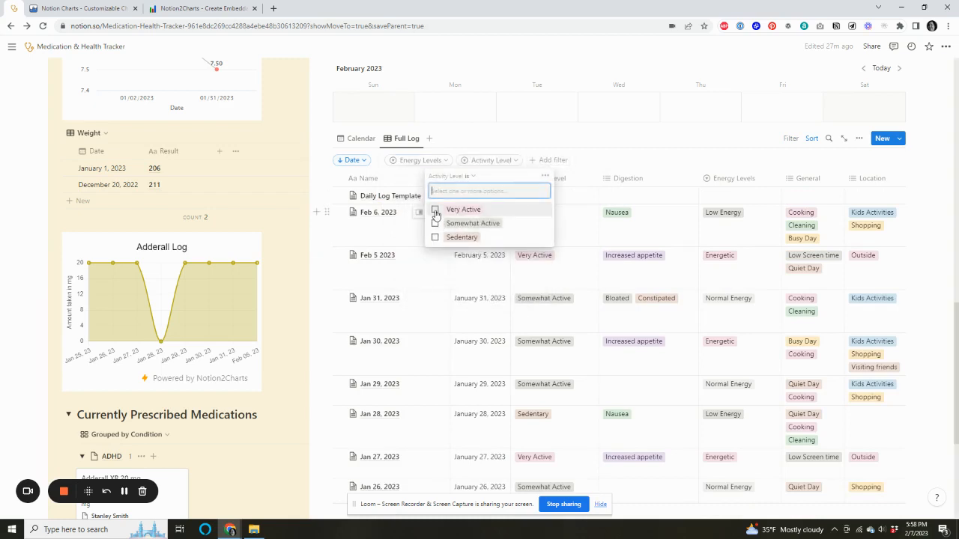
pyautogui.click(435, 237)
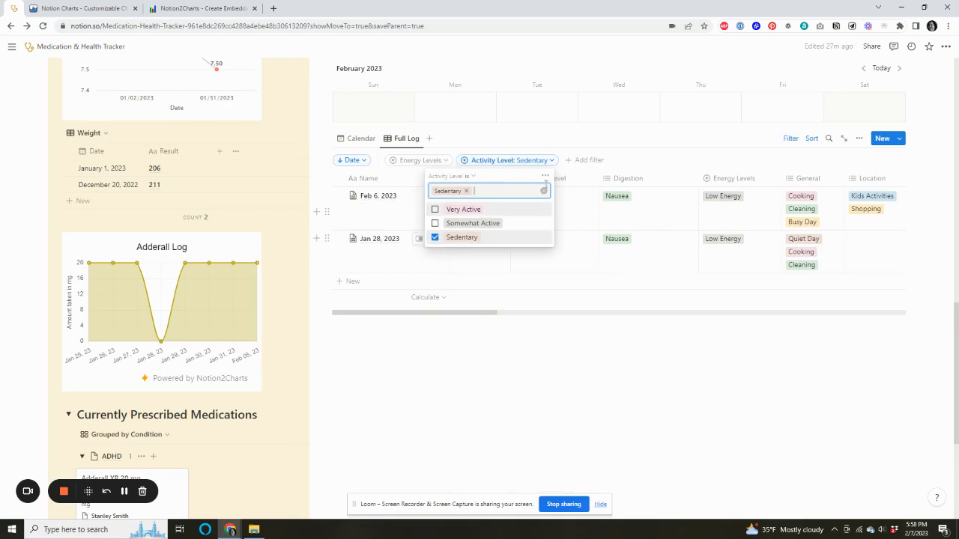
pyautogui.click(628, 156)
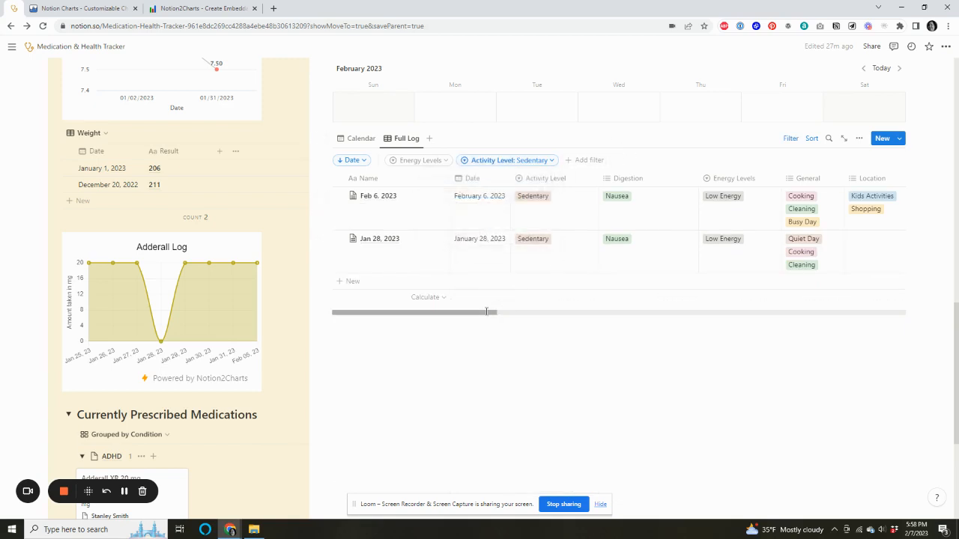
pyautogui.moveTo(487, 312); pyautogui.dragTo(520, 312)
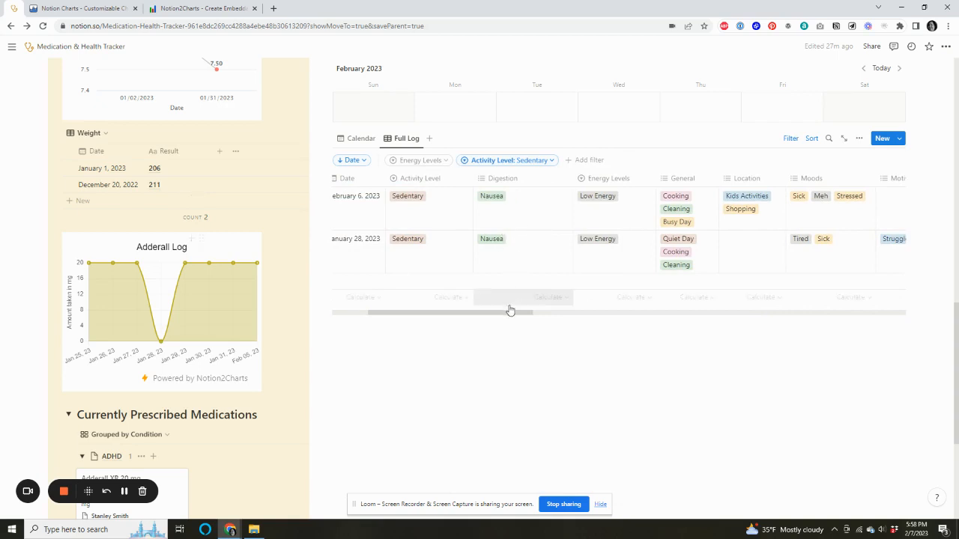
# Step: Open the Jan 28, 2023 log entry and examine its properties, Medication Log, Journal Entry and Food Diary
pyautogui.moveTo(511, 313); pyautogui.dragTo(428, 302)
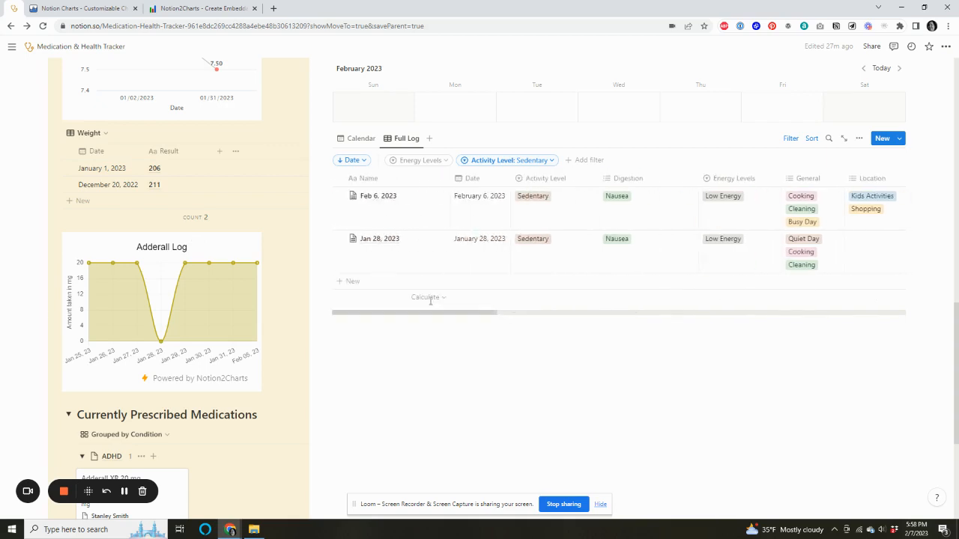
pyautogui.click(429, 241)
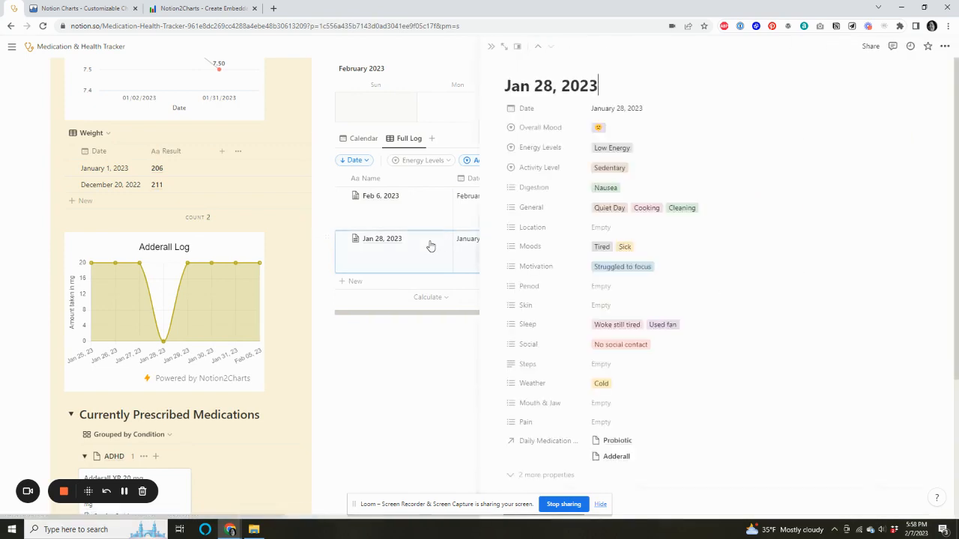
pyautogui.scroll(-1, 687, 284)
pyautogui.scroll(-3, 722, 270)
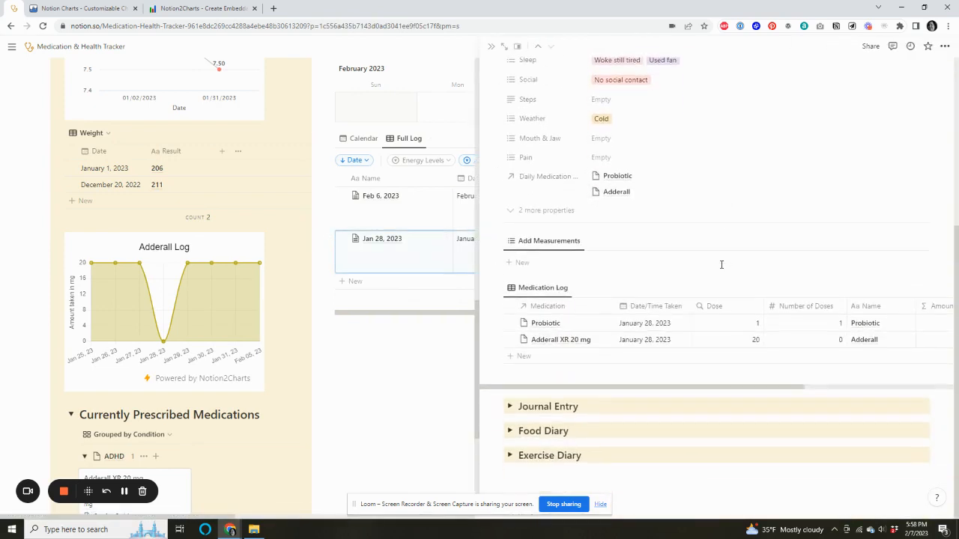
pyautogui.click(509, 407)
pyautogui.click(510, 447)
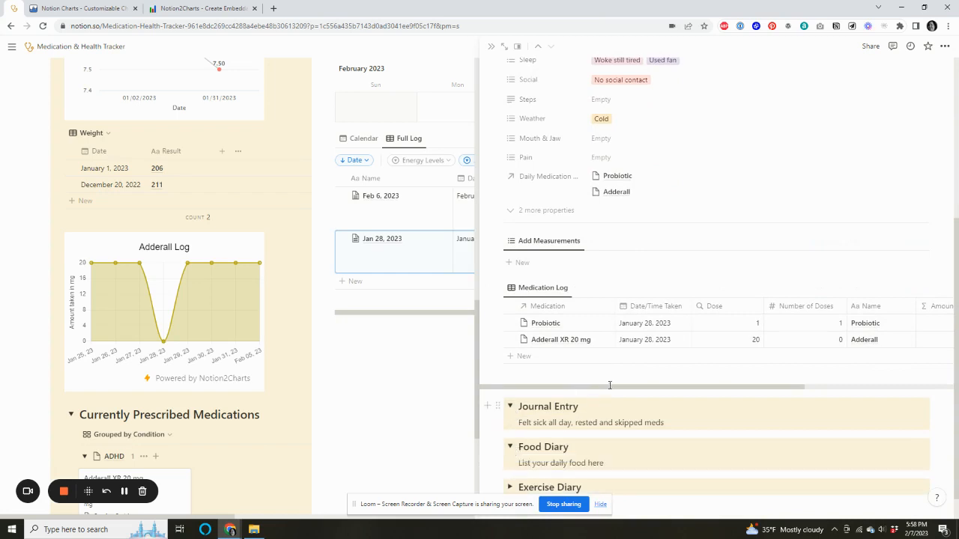
pyautogui.click(492, 47)
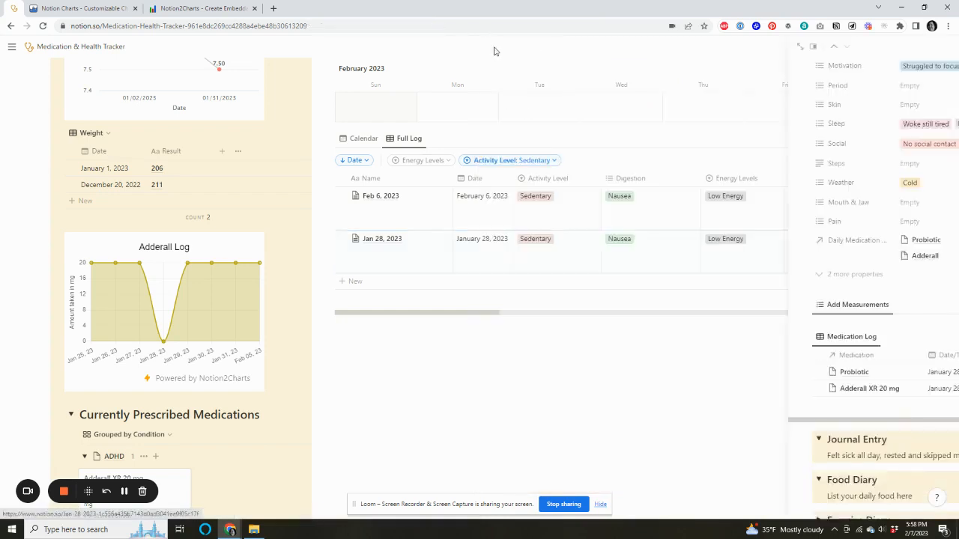
# Step: Clear the Sedentary option from the Full Log's Activity Level filter
pyautogui.click(552, 160)
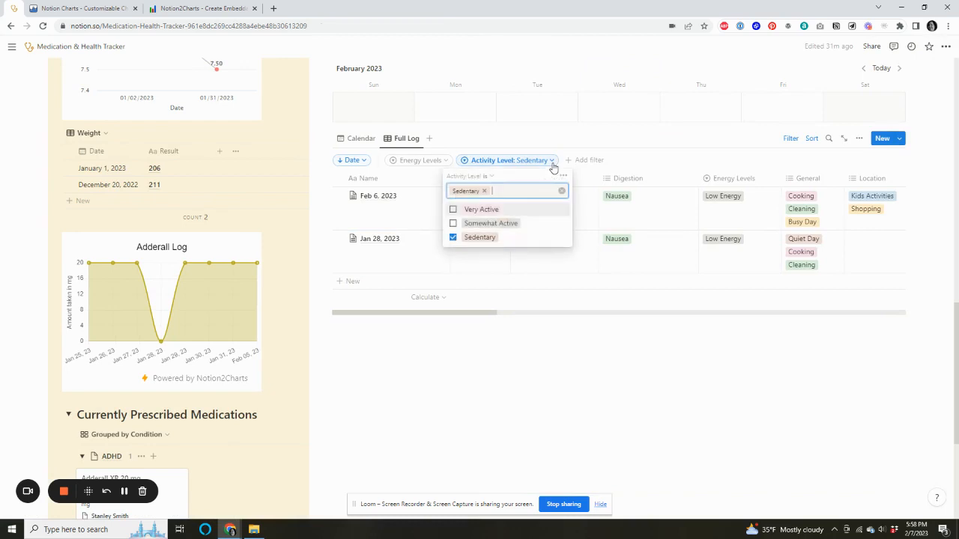
pyautogui.click(454, 238)
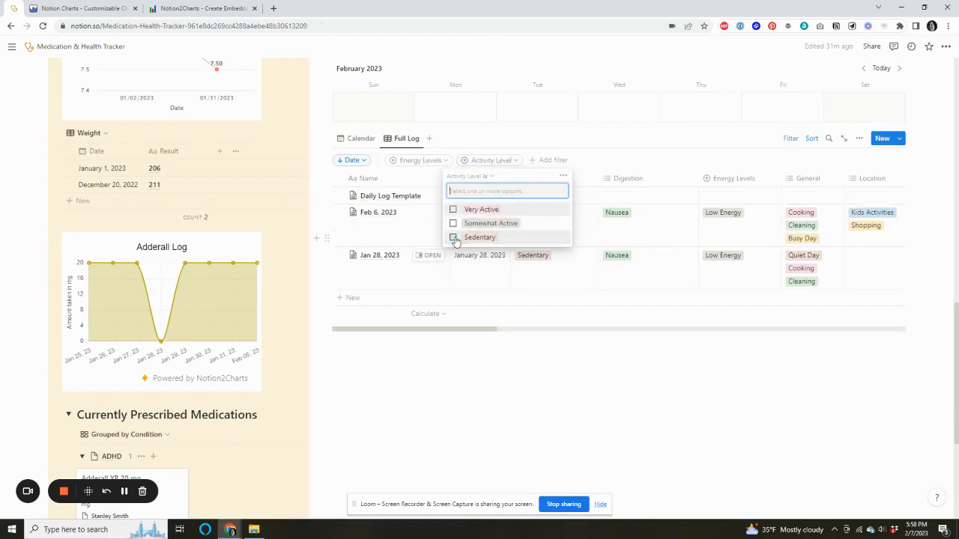
pyautogui.click(640, 150)
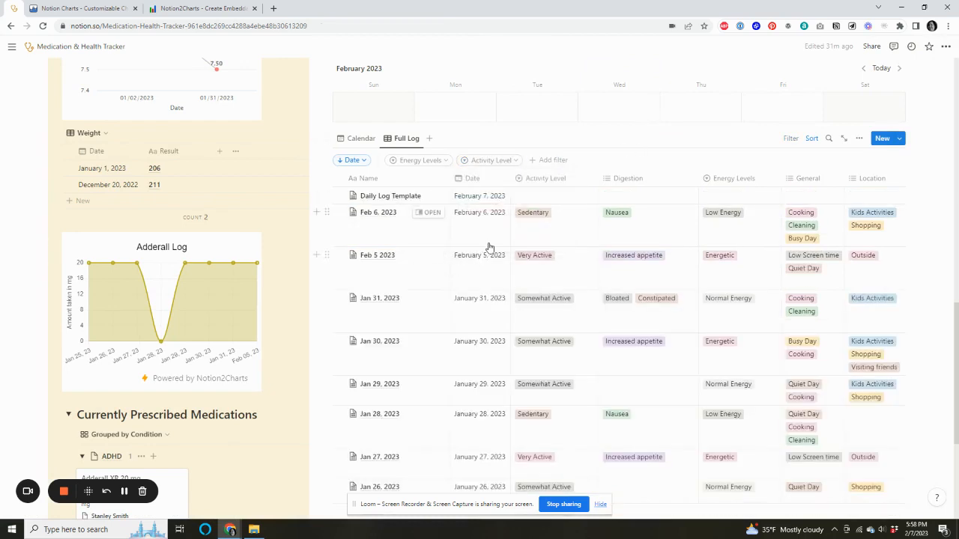
# Step: Review the Start Here instructions, the Medication Tracker note and calendar, and the Log Today section
pyautogui.scroll(15, 540, 323)
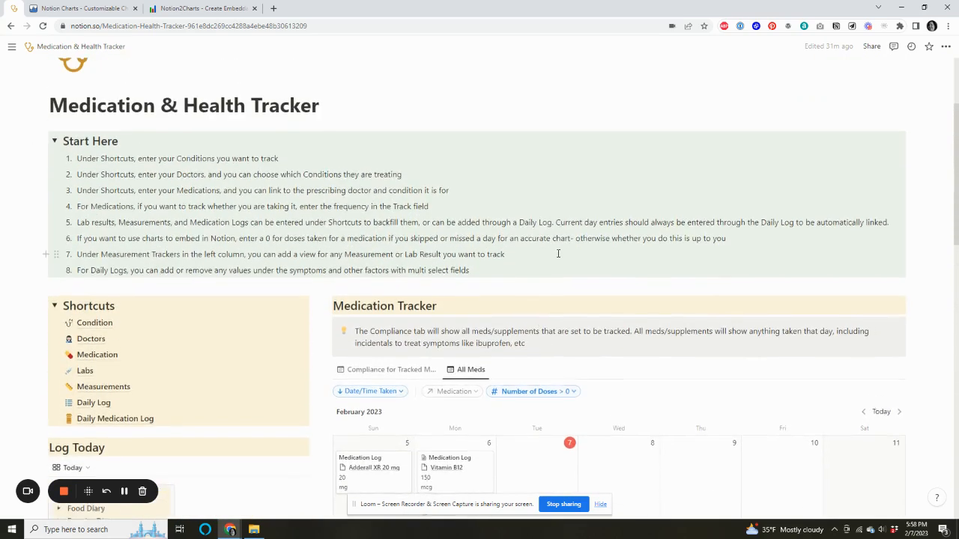
pyautogui.scroll(2, 558, 254)
pyautogui.scroll(-5, 558, 253)
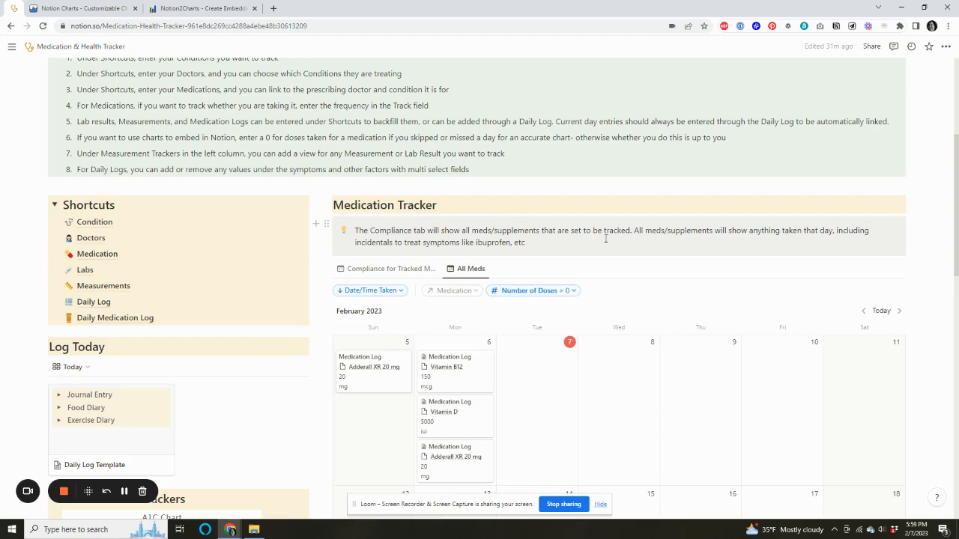
pyautogui.scroll(-1, 639, 232)
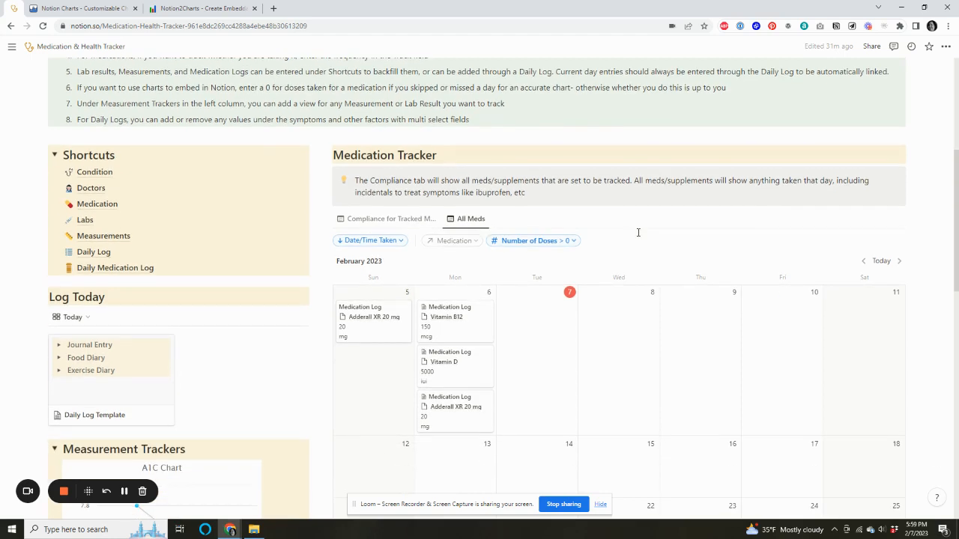
pyautogui.moveTo(637, 232)
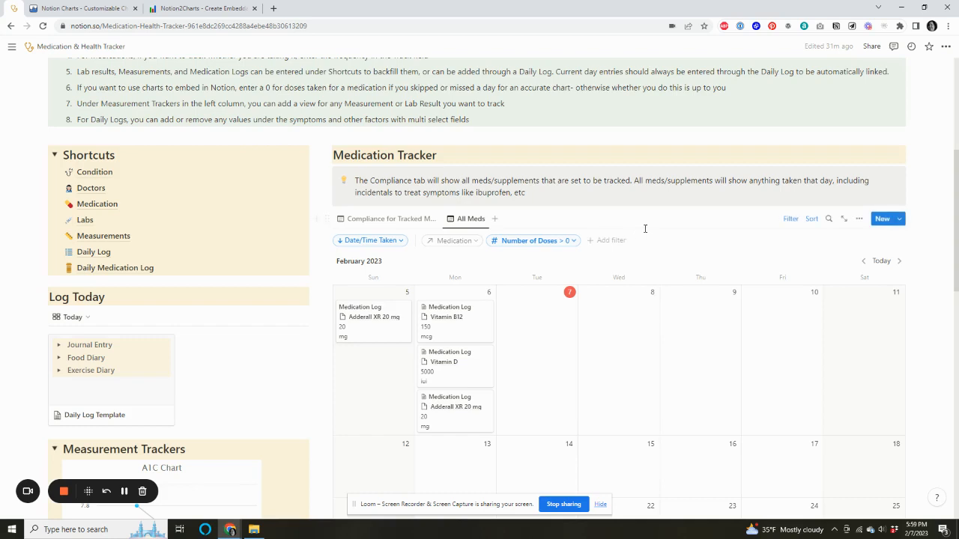
pyautogui.scroll(-1, 644, 228)
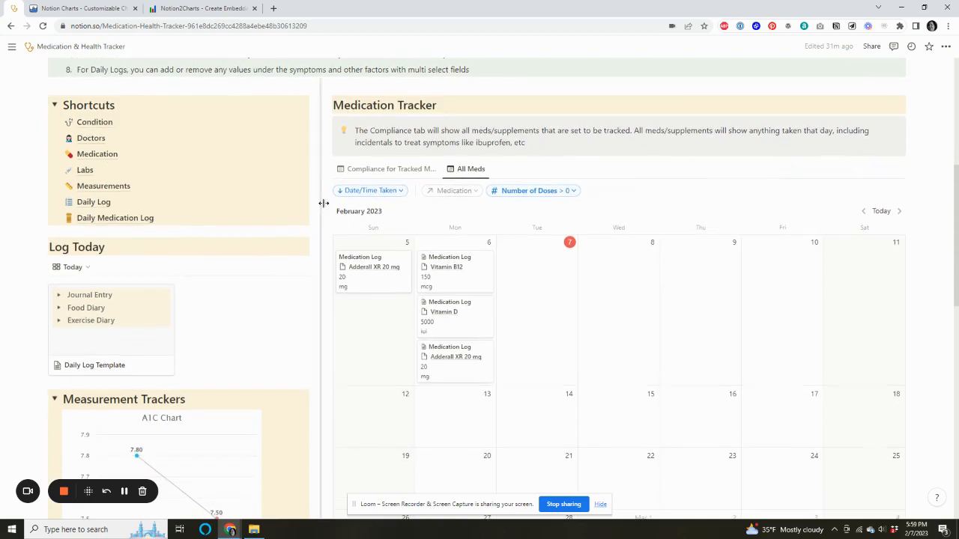
pyautogui.scroll(-1, 324, 203)
pyautogui.scroll(-1, 150, 213)
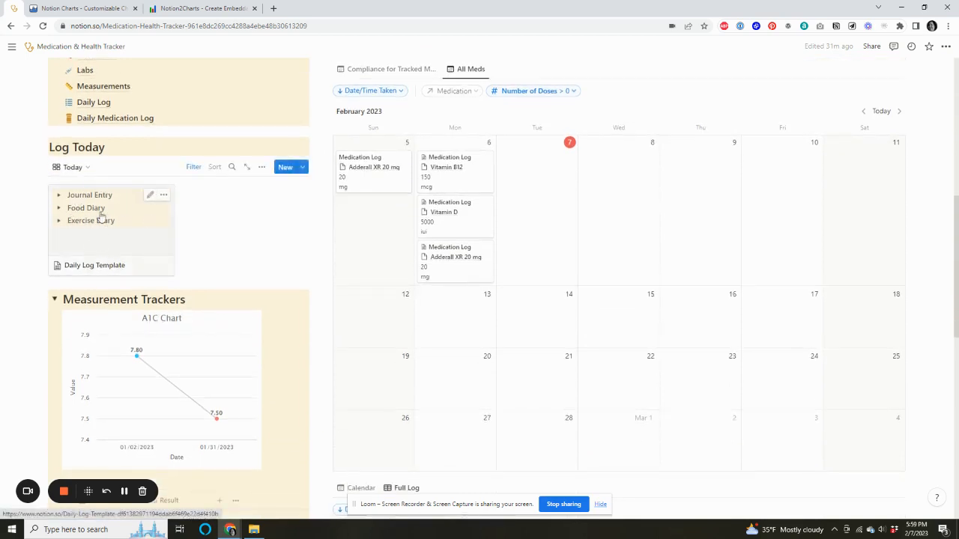
# Step: View the Log Today section's entries in the This Week view and return it to the Today view
pyautogui.click(73, 167)
pyautogui.click(75, 168)
pyautogui.click(80, 168)
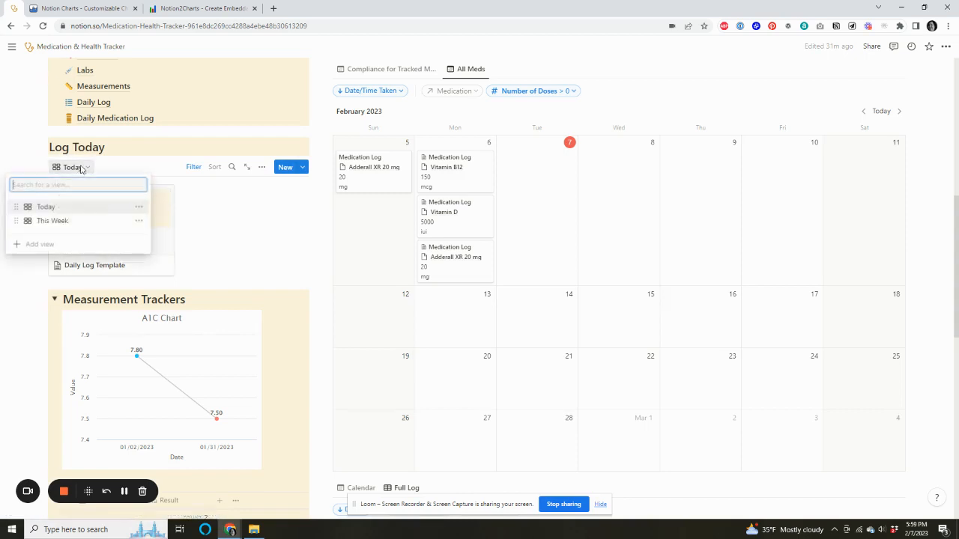
pyautogui.click(53, 221)
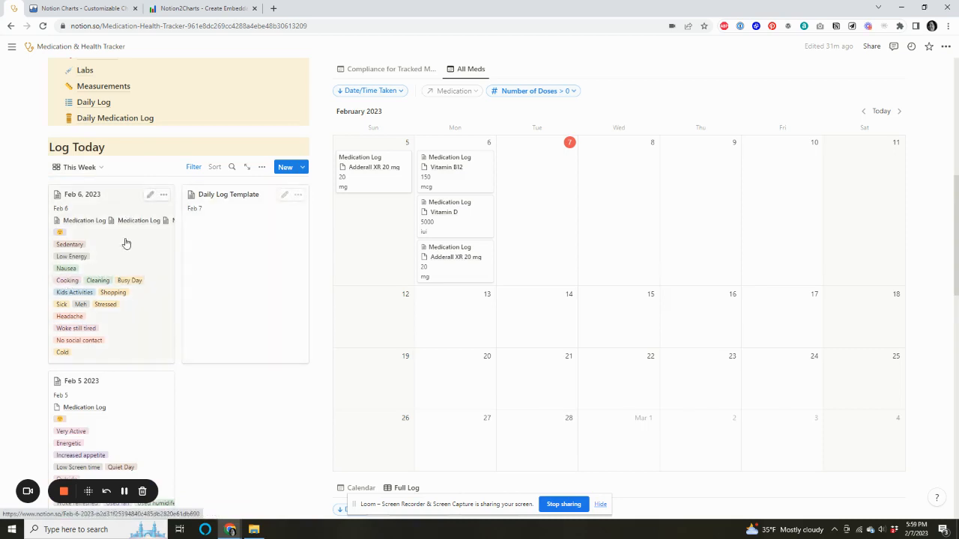
pyautogui.click(94, 168)
pyautogui.click(64, 207)
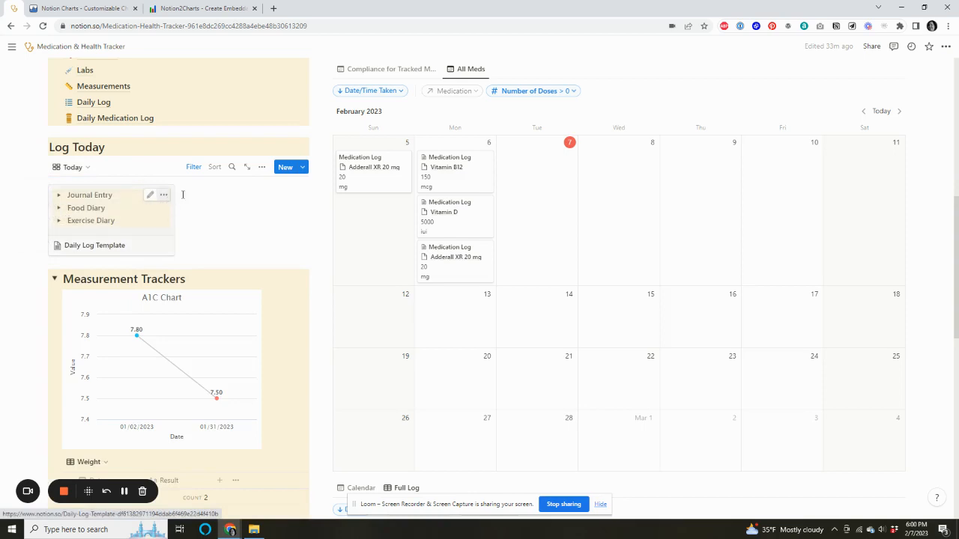
# Step: Switch the Weight table under Measurement Trackers to the A1C view
pyautogui.scroll(-2, 182, 195)
pyautogui.moveTo(170, 193)
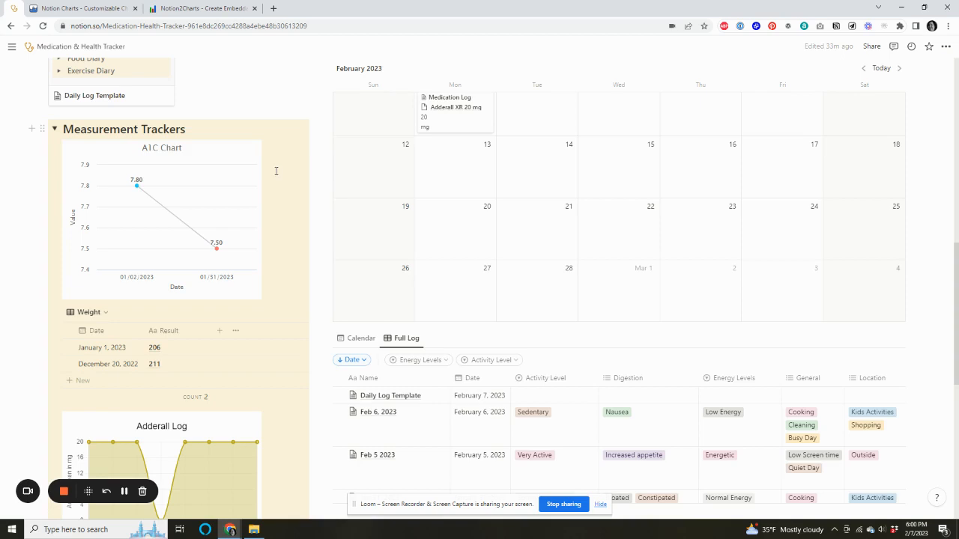
pyautogui.scroll(-2, 279, 173)
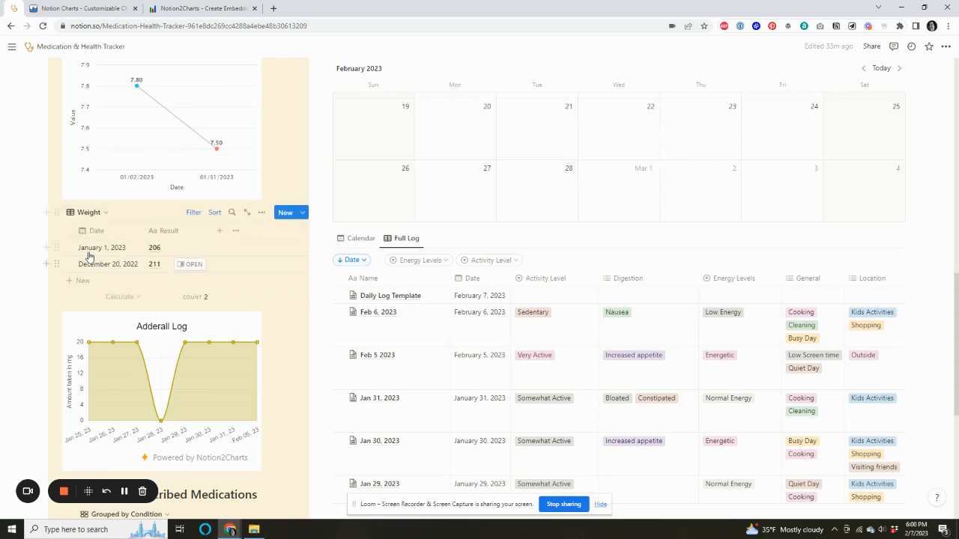
pyautogui.click(105, 214)
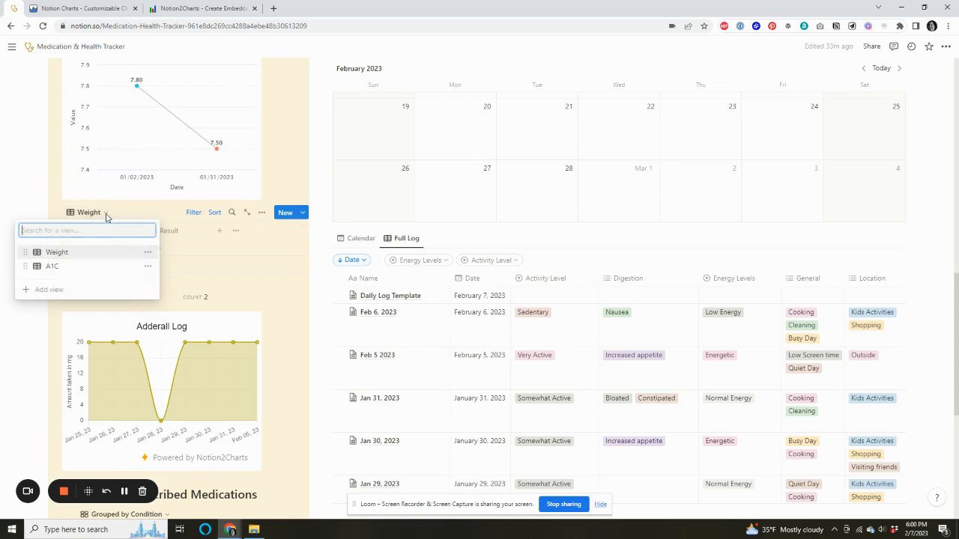
pyautogui.click(106, 215)
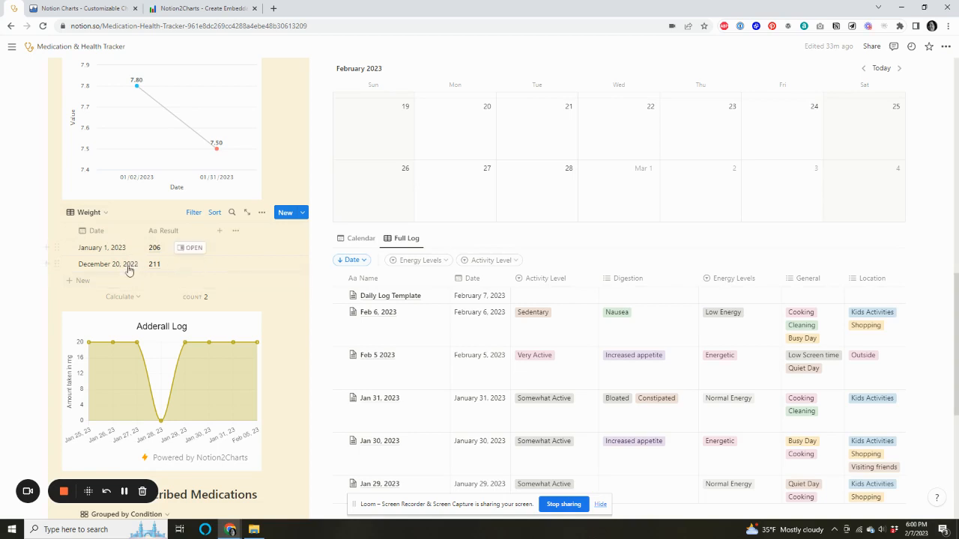
pyautogui.click(105, 212)
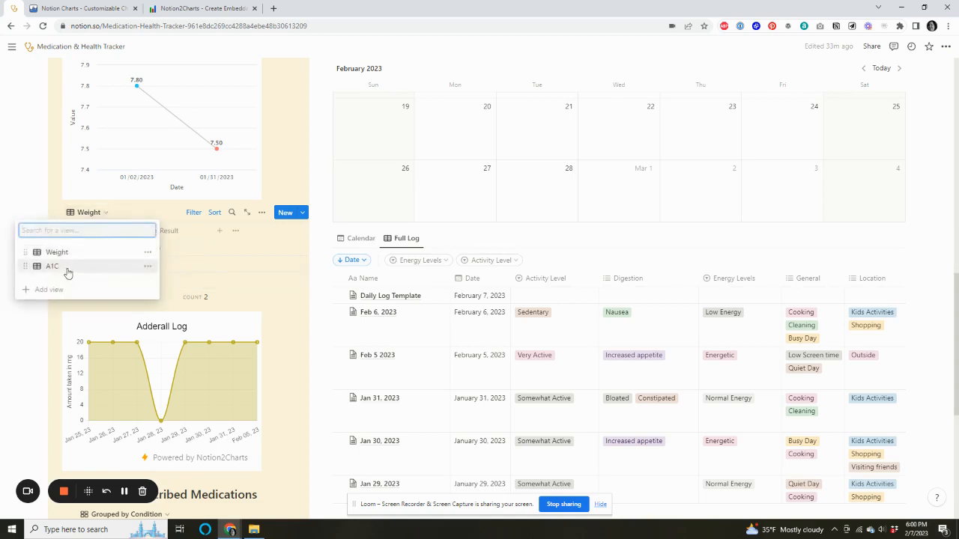
pyautogui.click(64, 267)
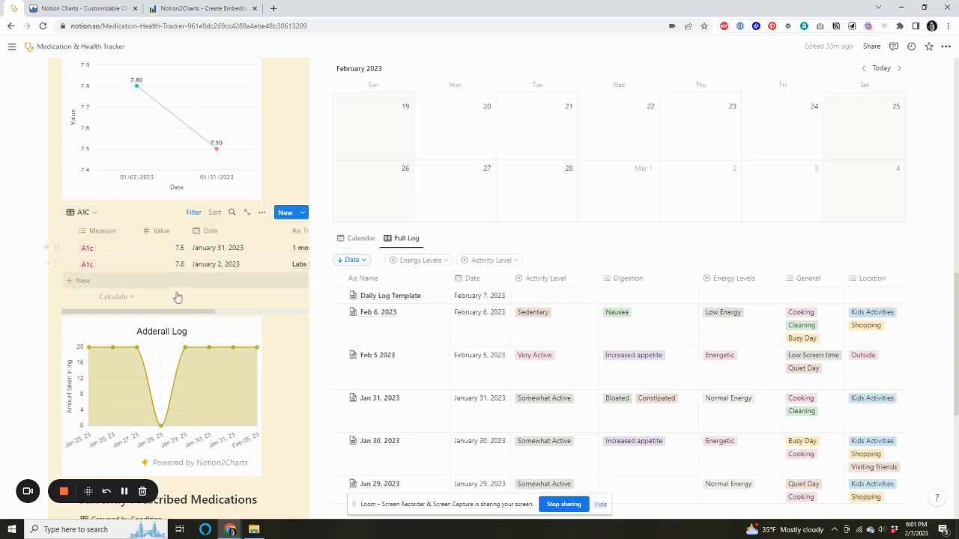
pyautogui.moveTo(190, 313)
pyautogui.mouseDown()
pyautogui.moveTo(251, 310)
pyautogui.moveTo(187, 313)
pyautogui.mouseUp()
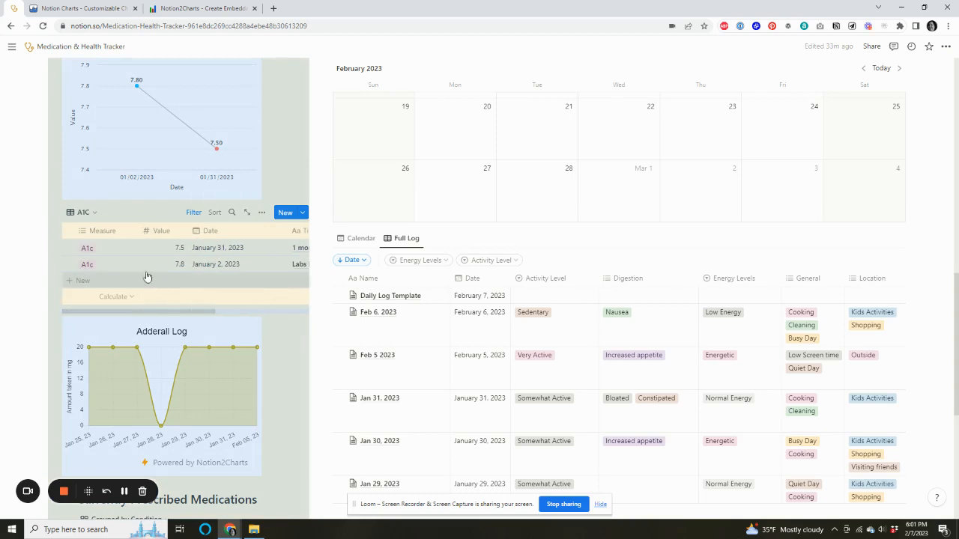
pyautogui.click(39, 252)
# Step: Examine the Adderall Log chart and Currently Prescribed Medications, and review the Start Here and Shortcuts sections
pyautogui.scroll(-1, 118, 235)
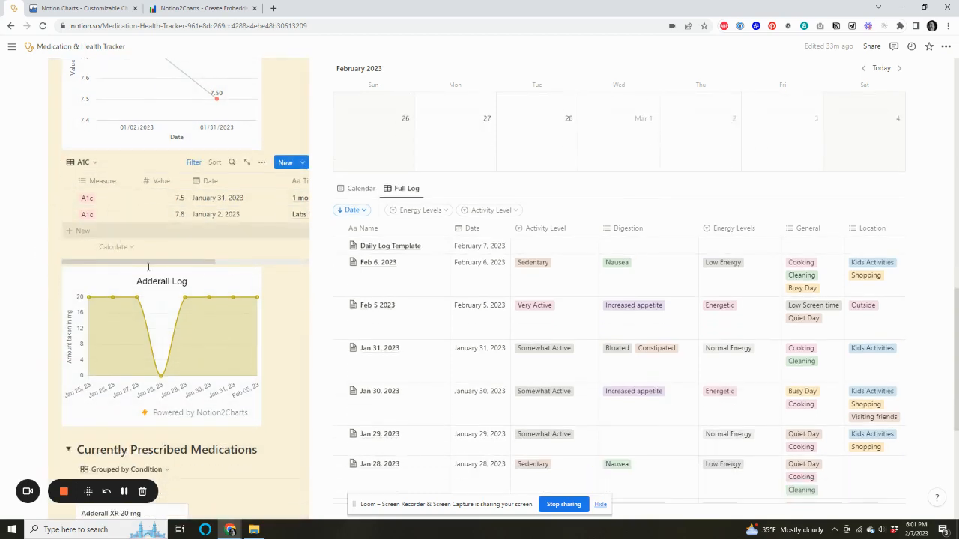
pyautogui.scroll(-1, 141, 320)
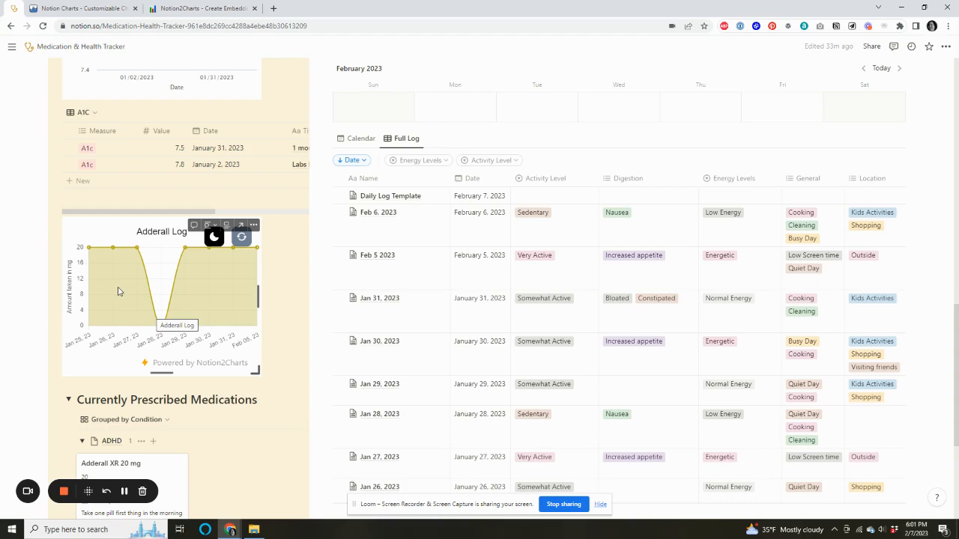
pyautogui.scroll(-2, 272, 285)
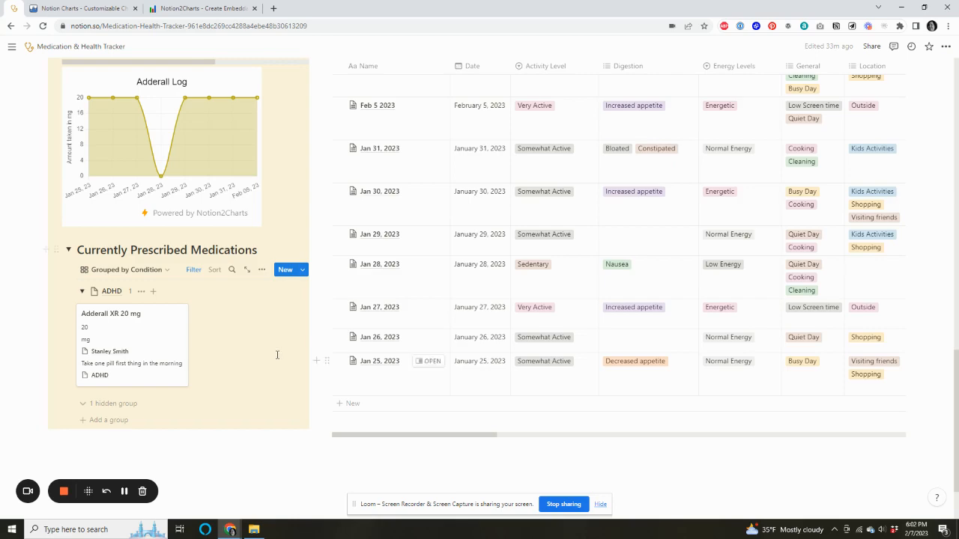
pyautogui.scroll(5, 277, 354)
pyautogui.scroll(10, 288, 319)
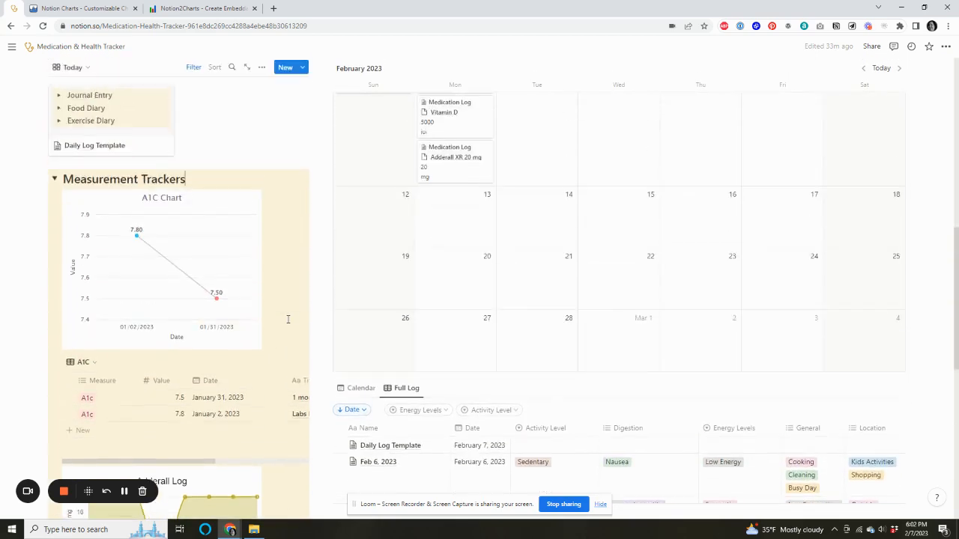
pyautogui.scroll(1, 288, 319)
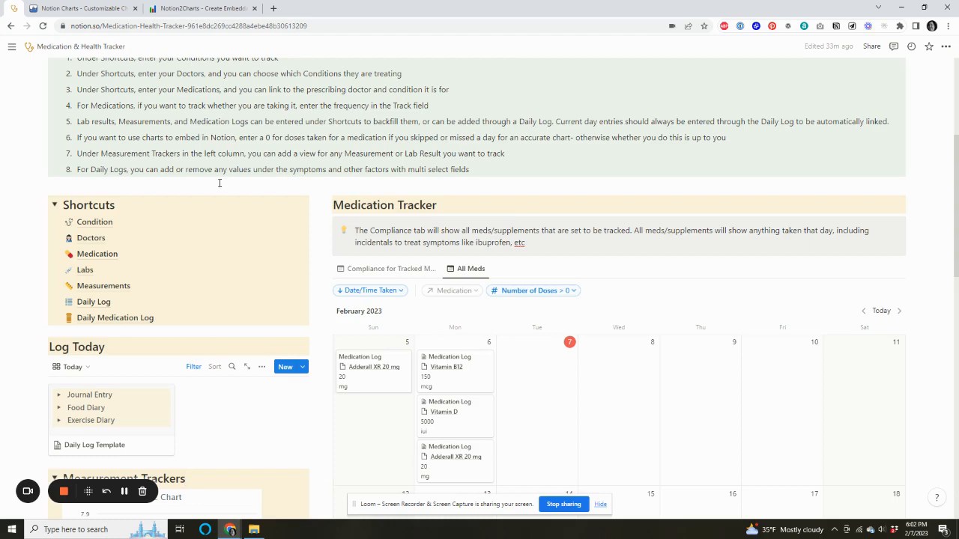
pyautogui.scroll(1, 220, 183)
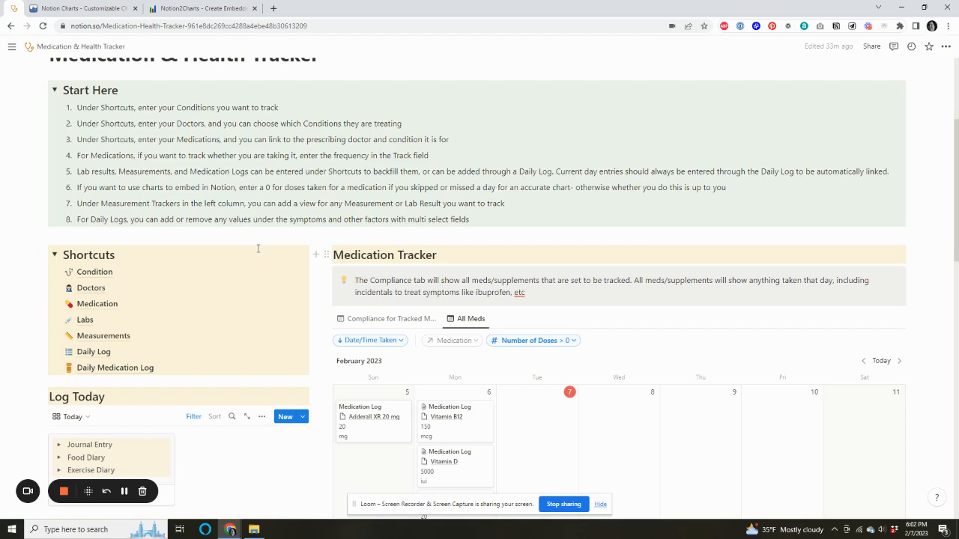
# Step: Open the Condition database from Shortcuts and set the Sinus Infection's Date Diagnosed to November 10, 2022
pyautogui.click(91, 276)
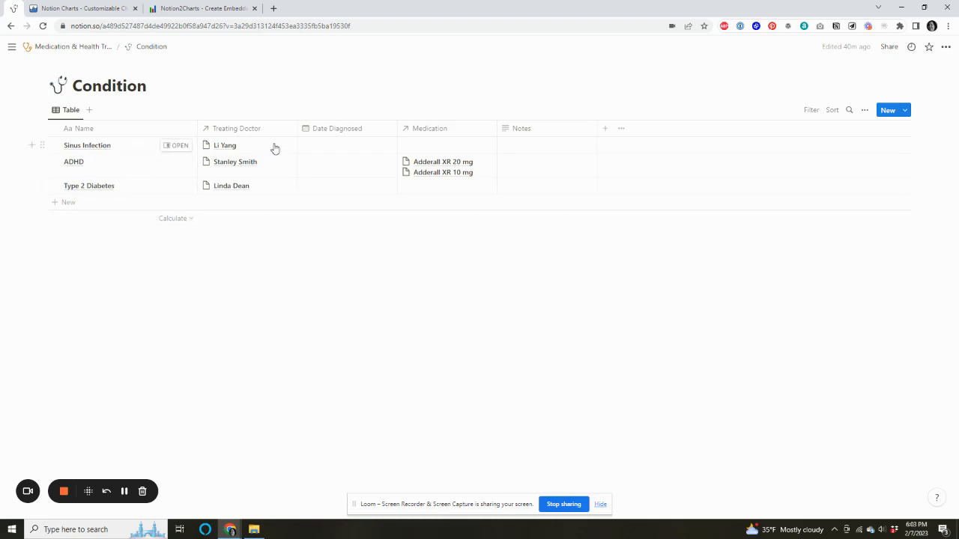
pyautogui.click(354, 151)
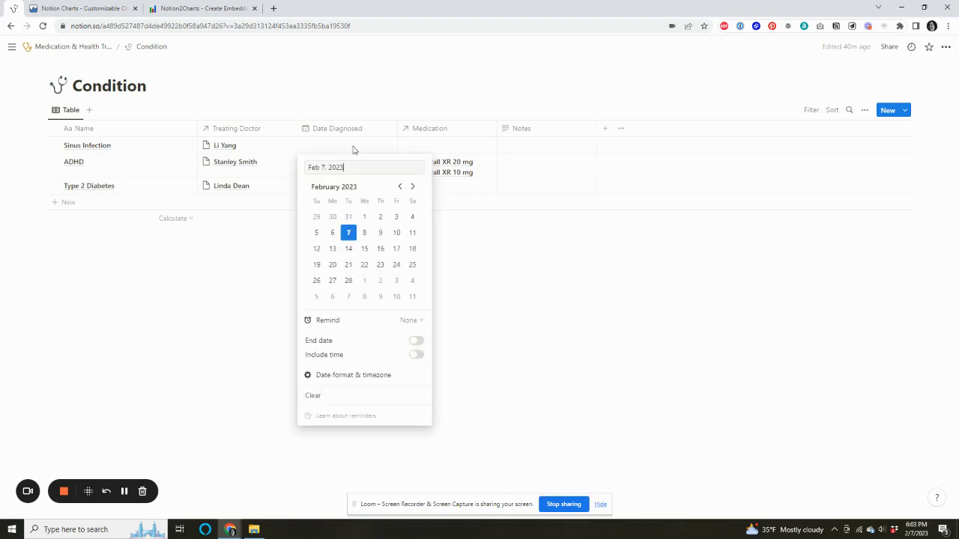
pyautogui.click(400, 188)
pyautogui.click(399, 187)
pyautogui.click(400, 187)
pyautogui.click(400, 187)
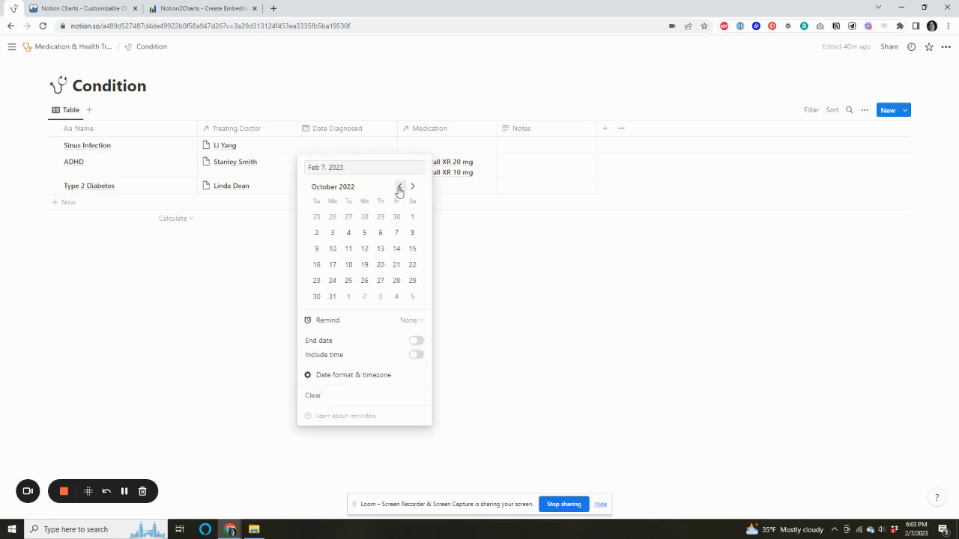
pyautogui.click(412, 186)
pyautogui.click(382, 233)
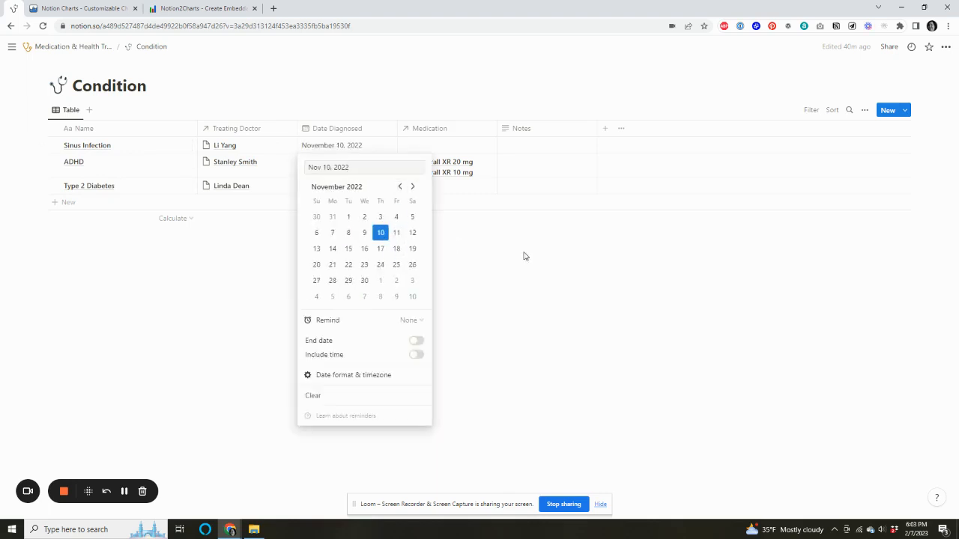
pyautogui.click(525, 254)
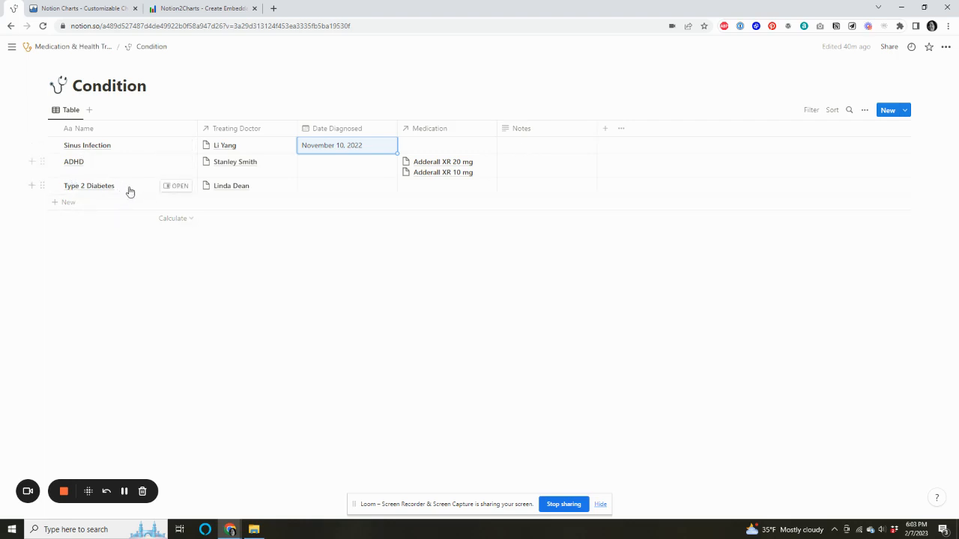
# Step: Set the Date Diagnosed of Type 2 Diabetes to December 7, 2022
pyautogui.click(151, 235)
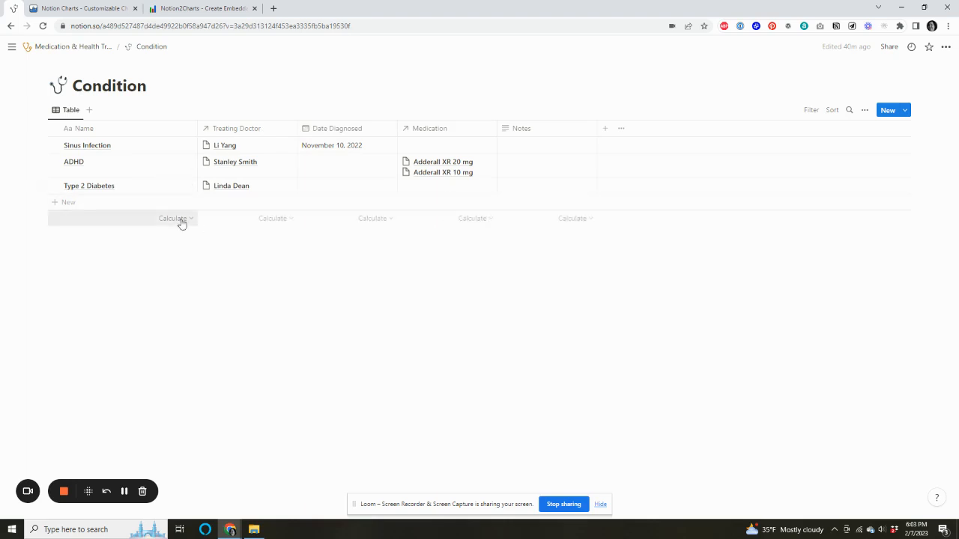
pyautogui.click(335, 192)
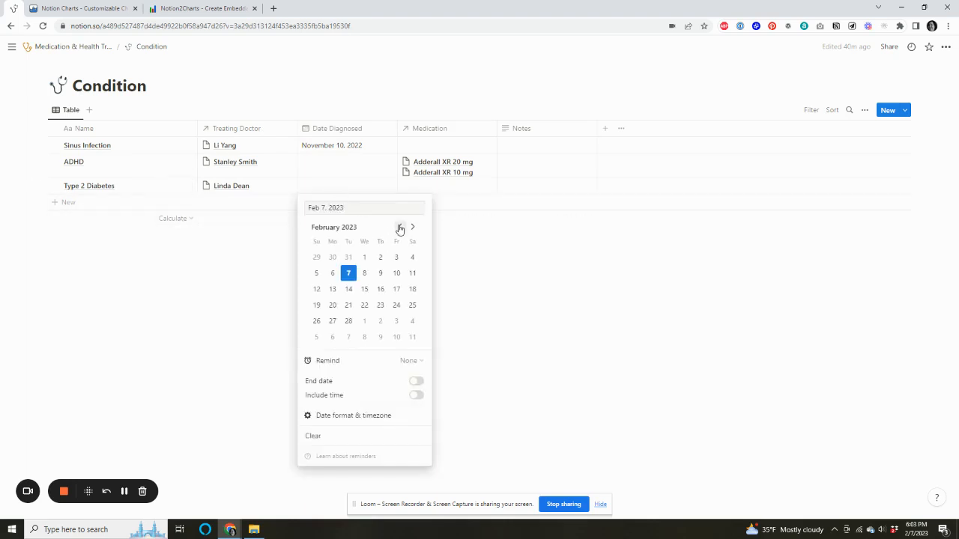
pyautogui.click(402, 229)
pyautogui.click(401, 228)
pyautogui.click(365, 275)
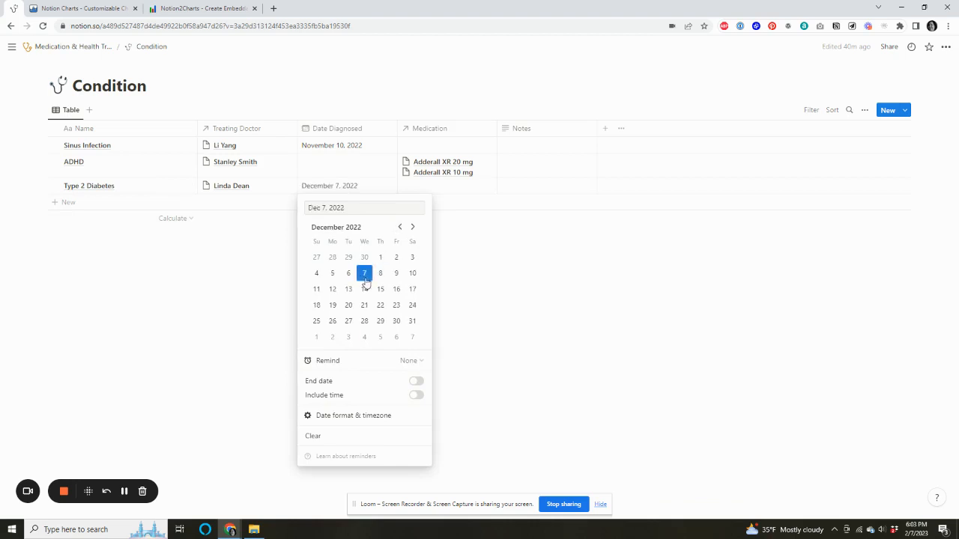
pyautogui.click(496, 292)
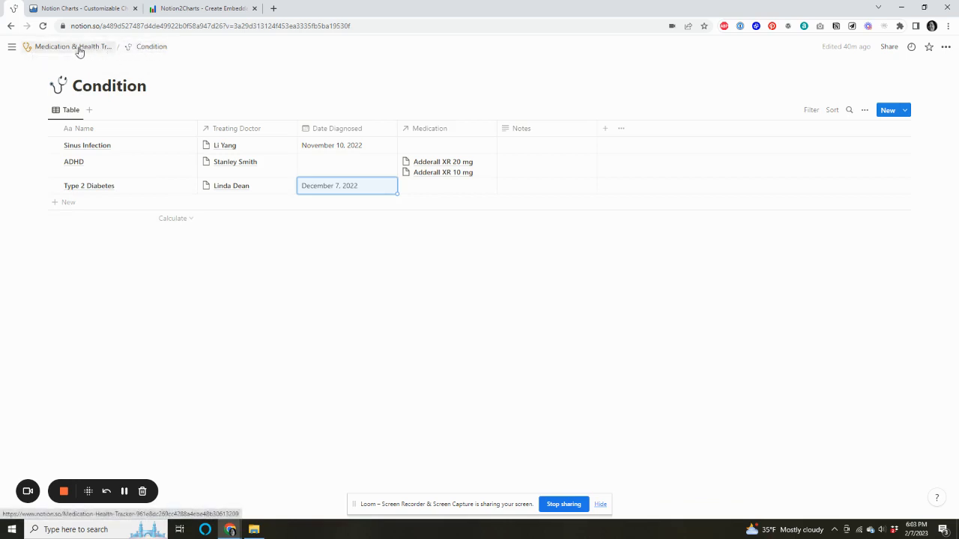
pyautogui.click(282, 101)
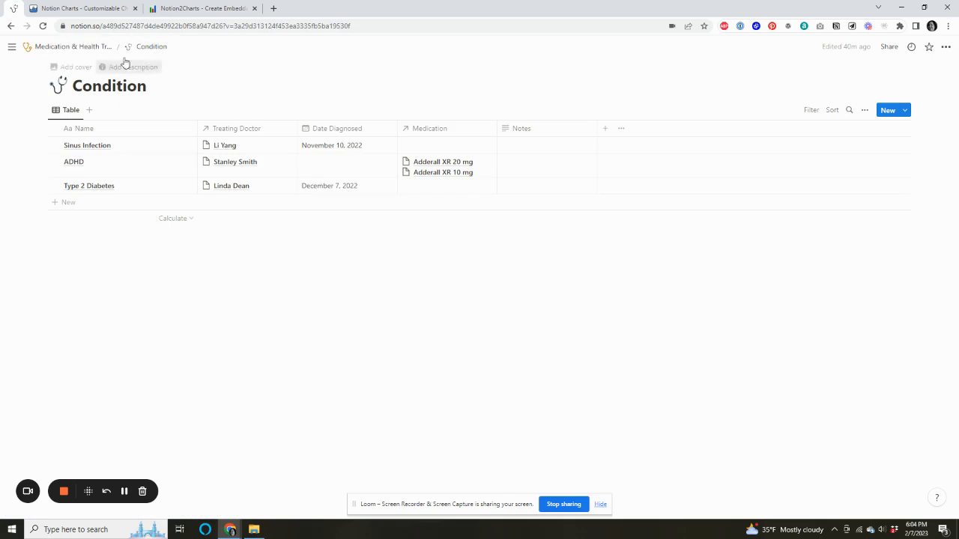
# Step: Return to the Medication & Health Tracker page and open the Doctors database from Shortcuts
pyautogui.click(78, 49)
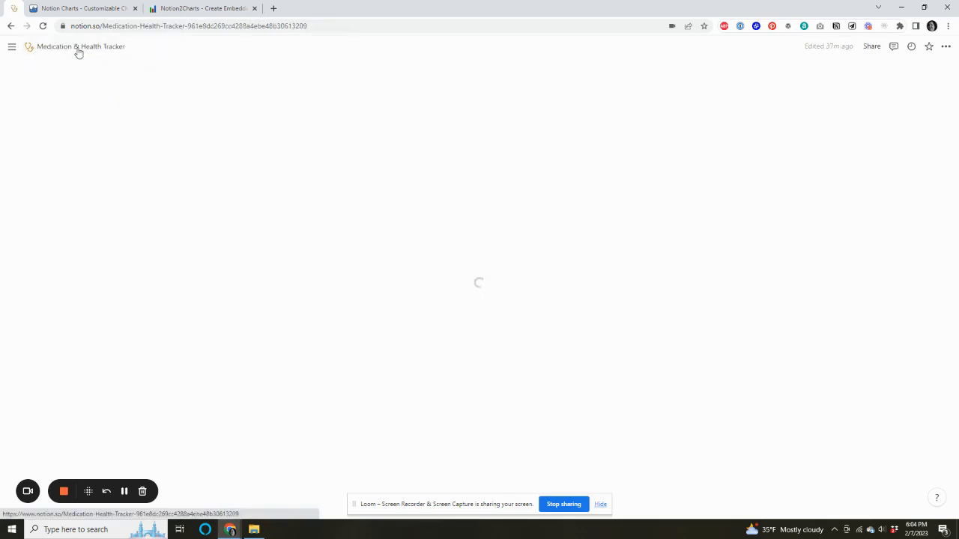
pyautogui.scroll(-2, 160, 197)
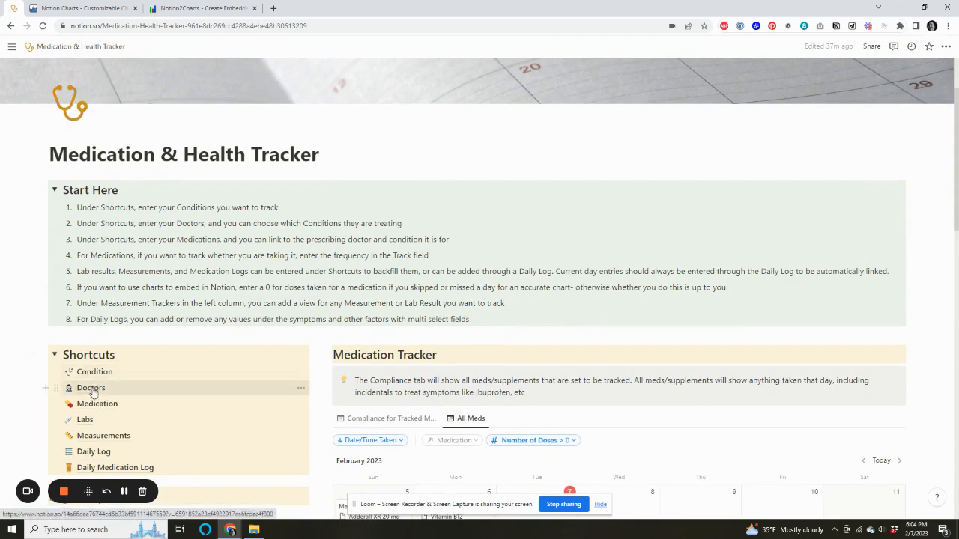
pyautogui.click(90, 387)
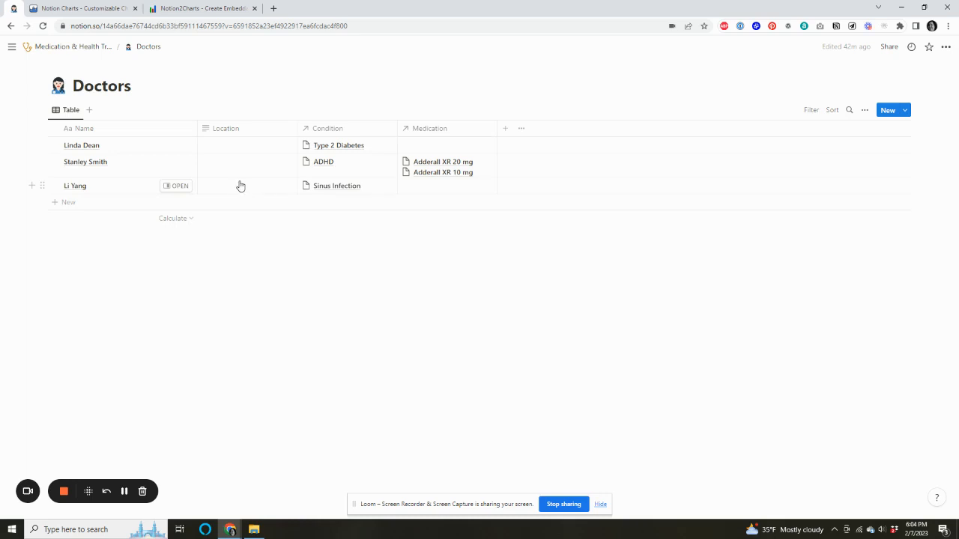
# Step: Add a text property named Notes to the Doctors table
pyautogui.click(508, 132)
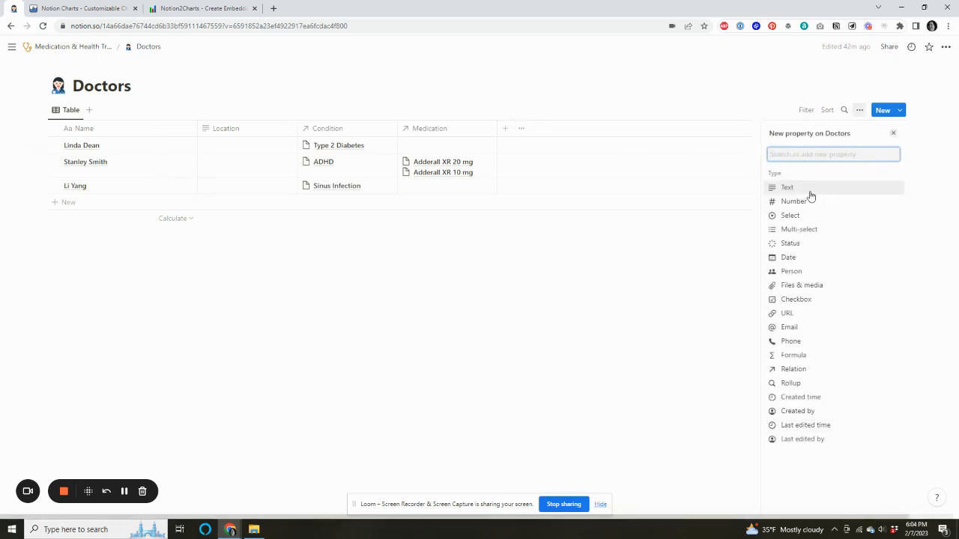
pyautogui.write('Notes')
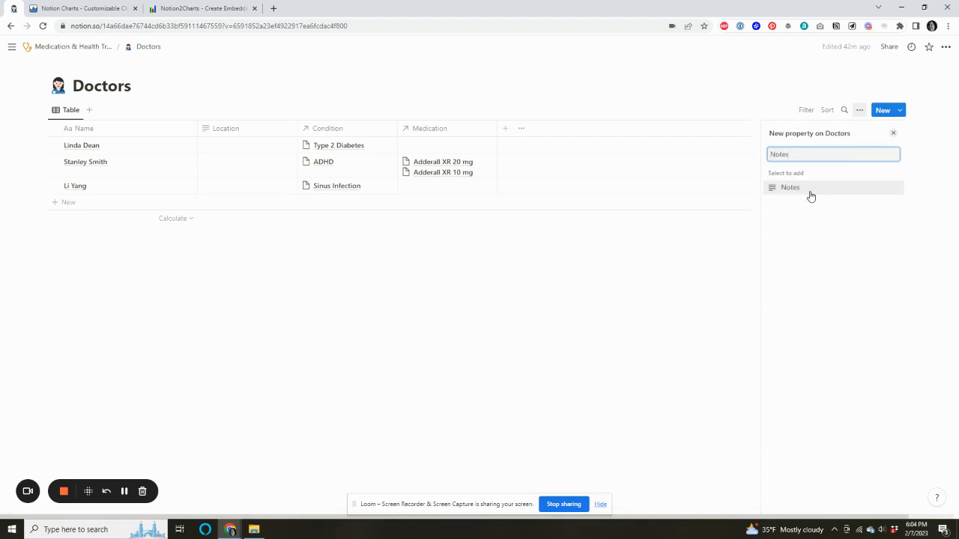
pyautogui.click(799, 187)
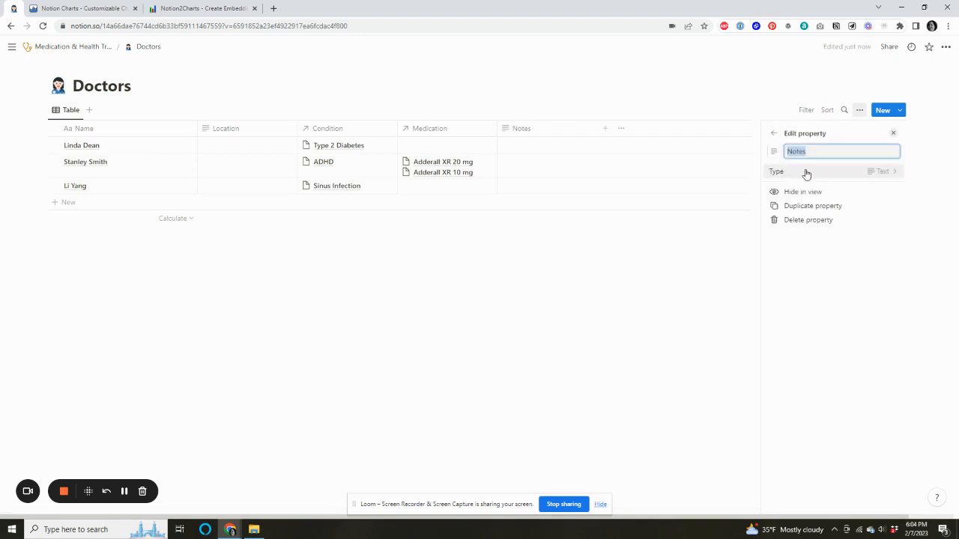
pyautogui.click(807, 172)
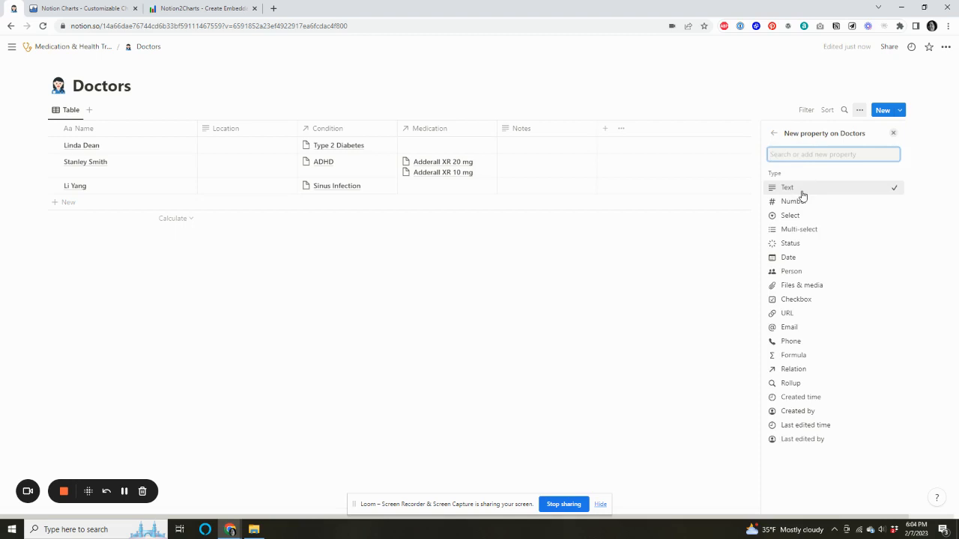
pyautogui.click(548, 144)
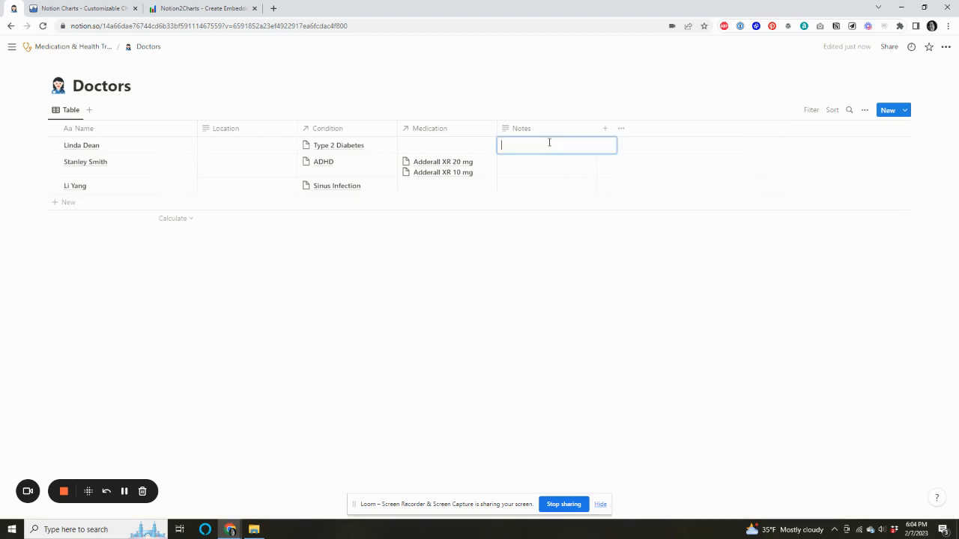
pyautogui.press('Escape')
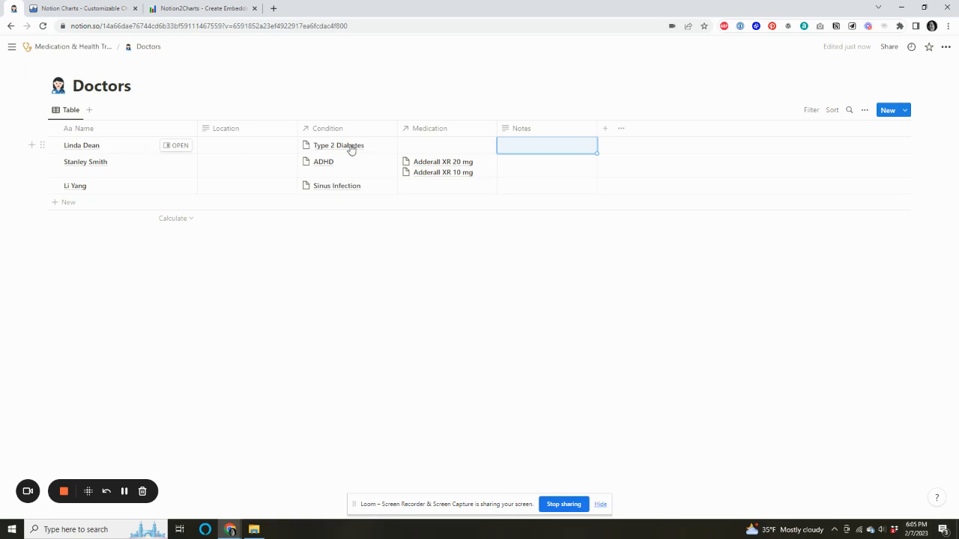
# Step: Unlink Type 2 Diabetes from the first doctor's Condition and link it to the same doctor again
pyautogui.click(374, 147)
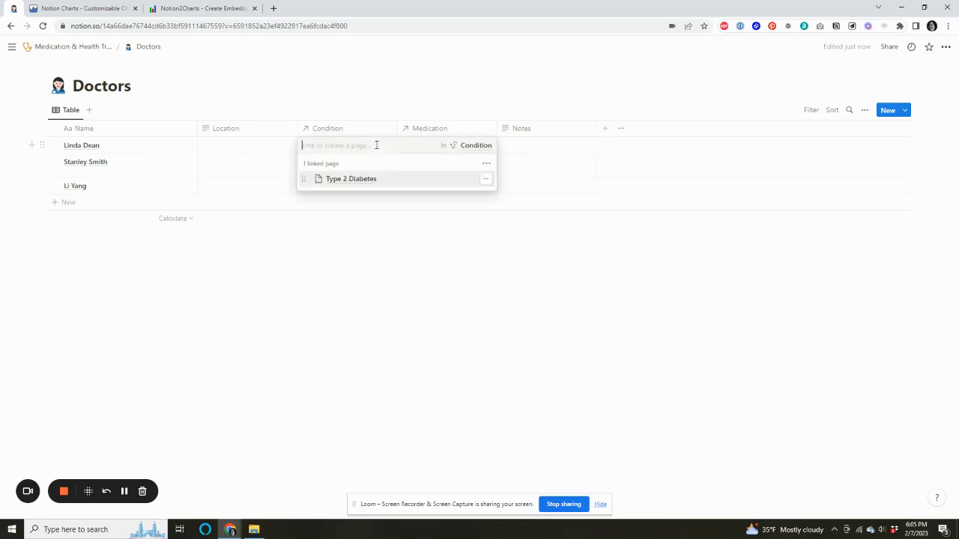
pyautogui.click(486, 179)
pyautogui.click(338, 97)
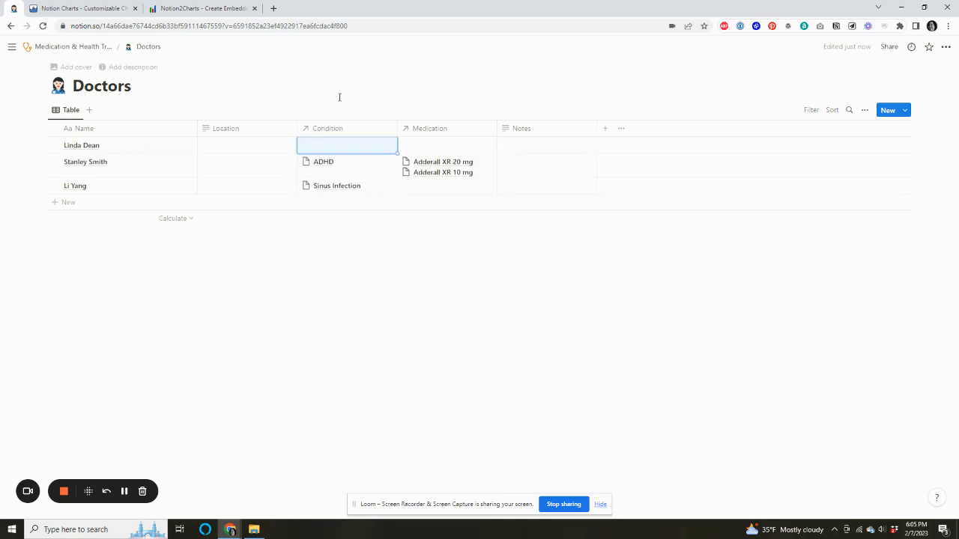
pyautogui.click(326, 148)
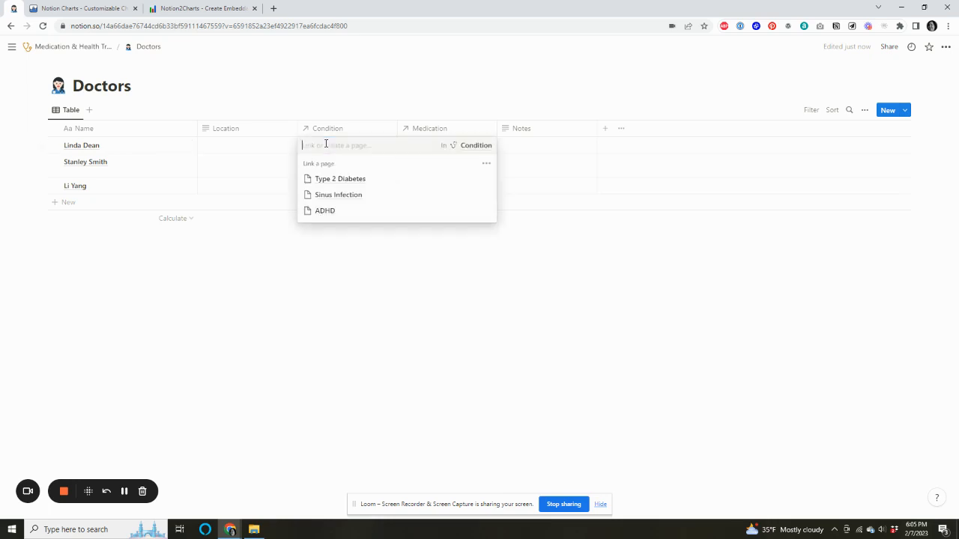
pyautogui.click(385, 180)
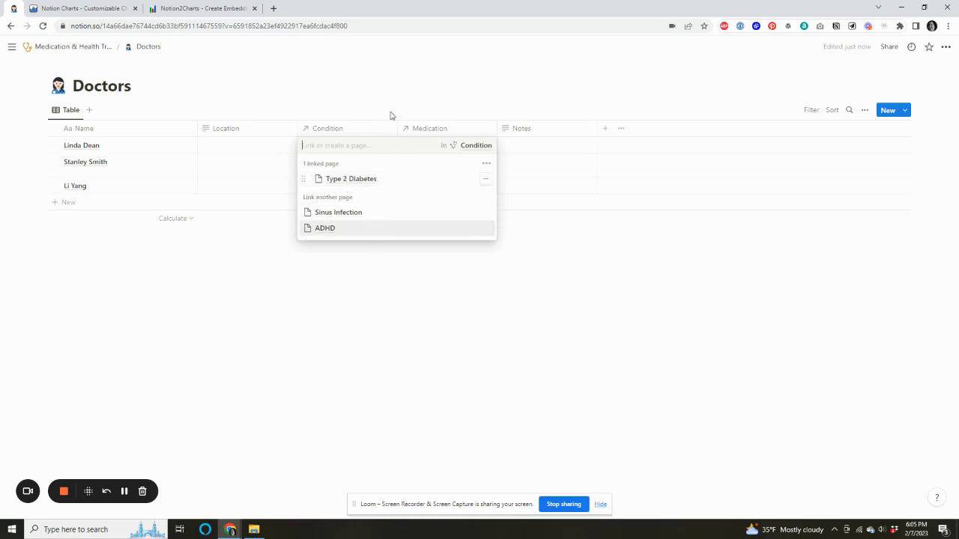
pyautogui.click(388, 86)
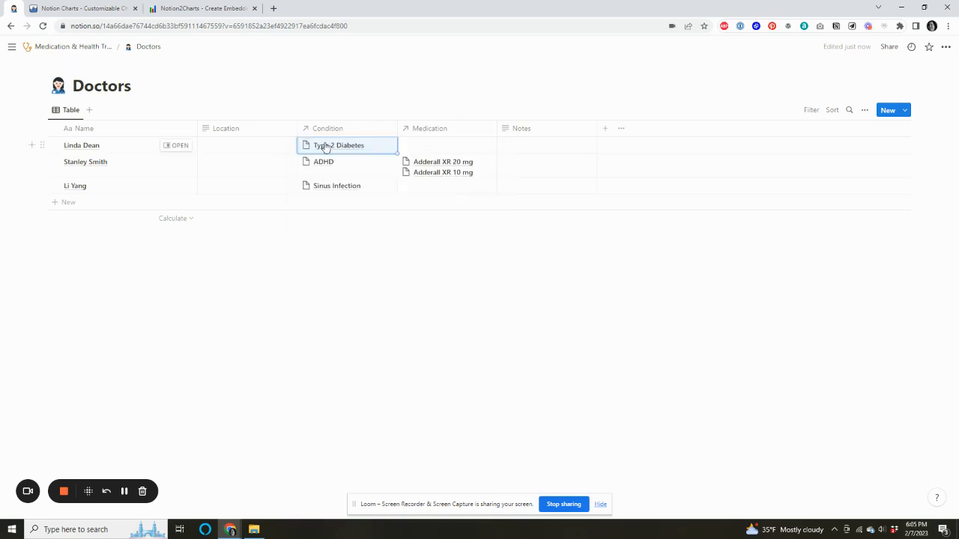
pyautogui.click(368, 263)
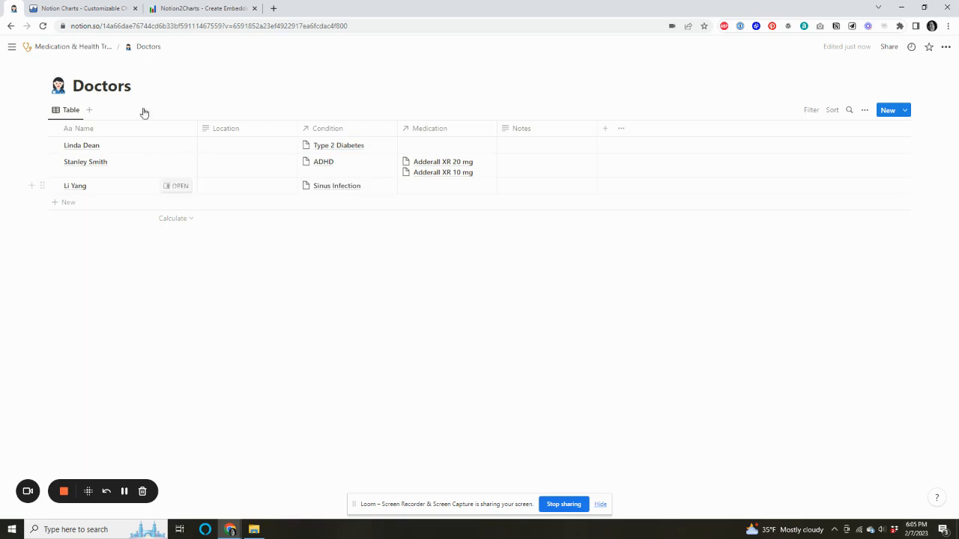
# Step: Go back to the Medication & Health Tracker page and open the Medication database from Shortcuts
pyautogui.click(80, 47)
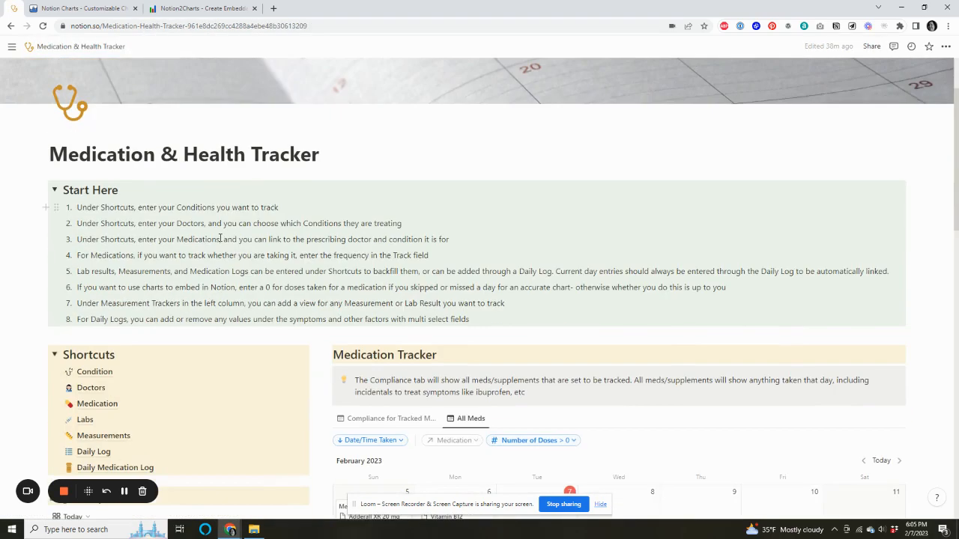
pyautogui.scroll(-2, 220, 241)
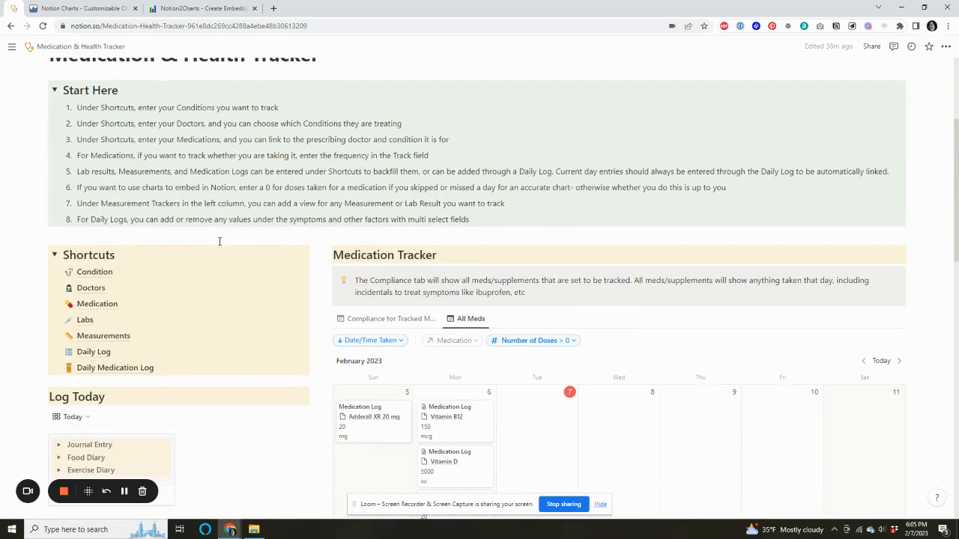
pyautogui.click(92, 305)
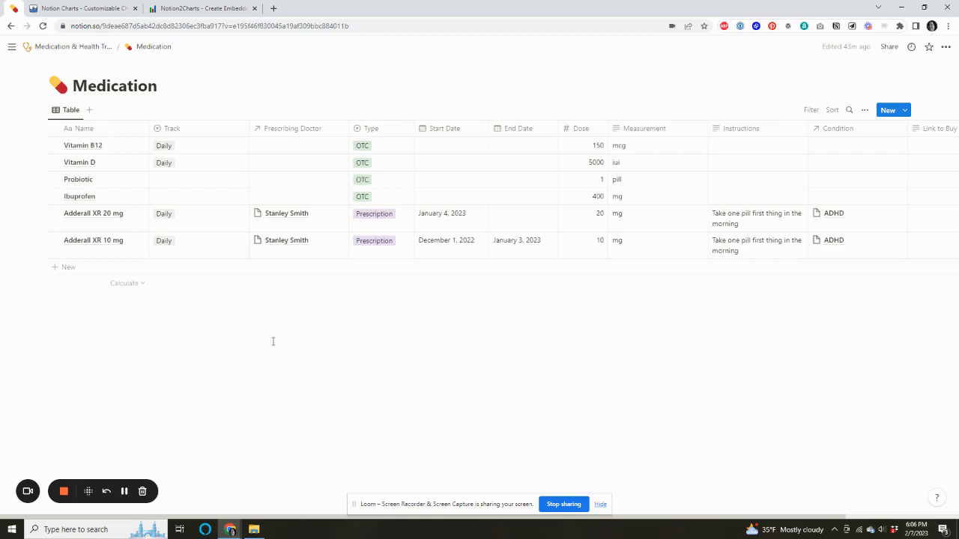
# Step: Add a new medication named Metformin and set its Track frequency to Daily
pyautogui.click(69, 268)
pyautogui.write('M')
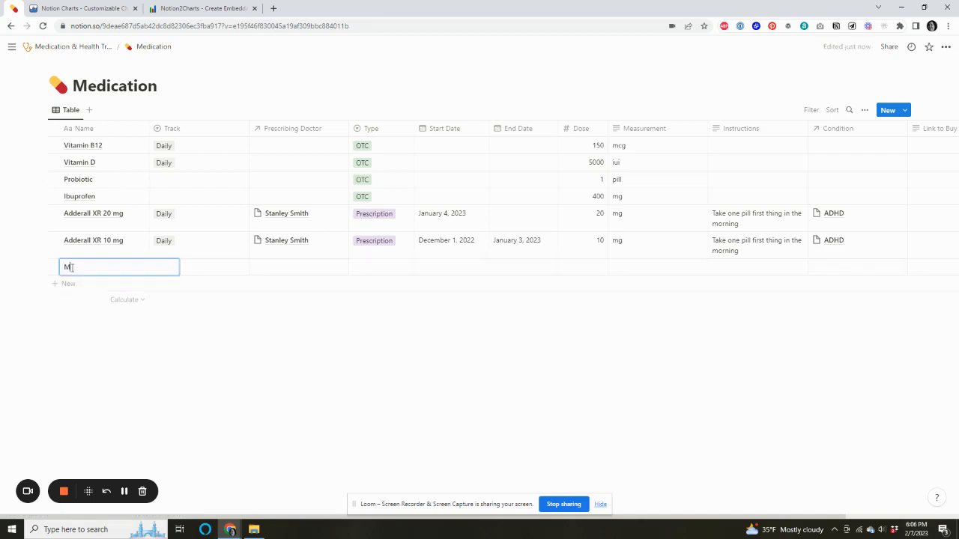
pyautogui.write('etformin')
pyautogui.press('Return')
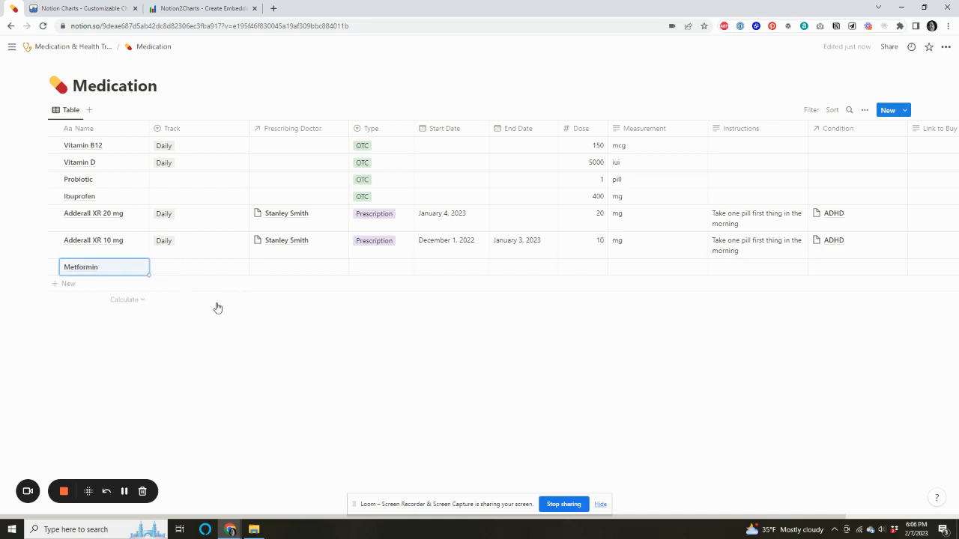
pyautogui.click(186, 270)
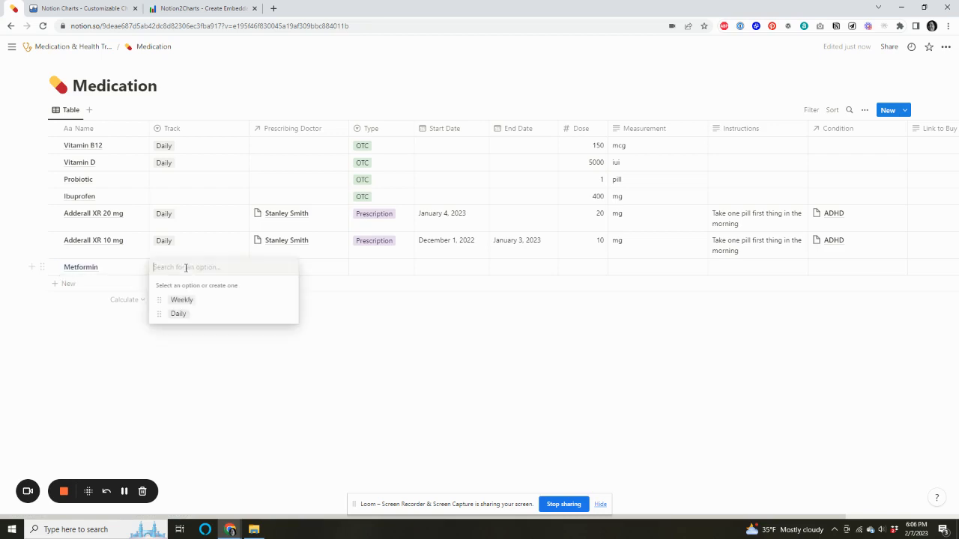
pyautogui.click(201, 315)
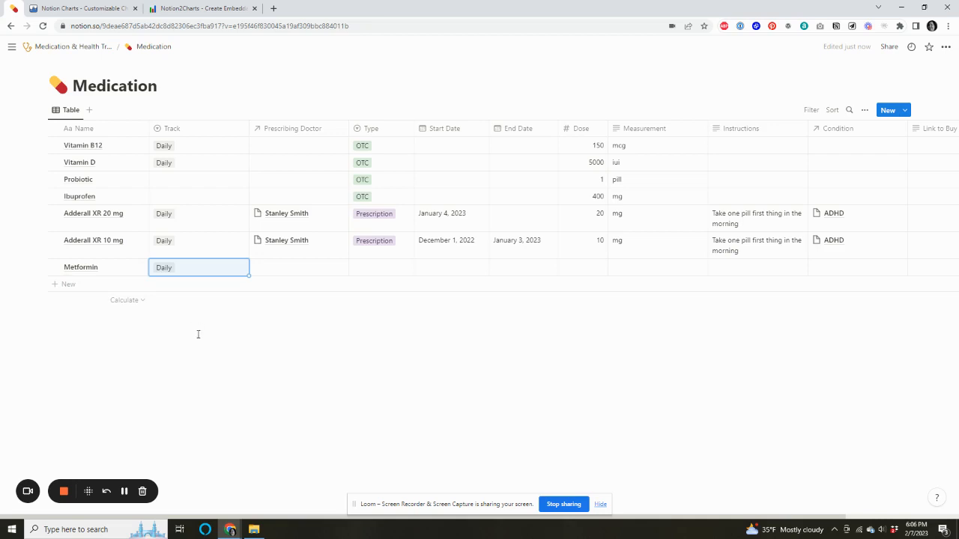
# Step: Link the doctor treating Type 2 Diabetes as Metformin's Prescribing Doctor and set its Type to Prescription
pyautogui.click(293, 272)
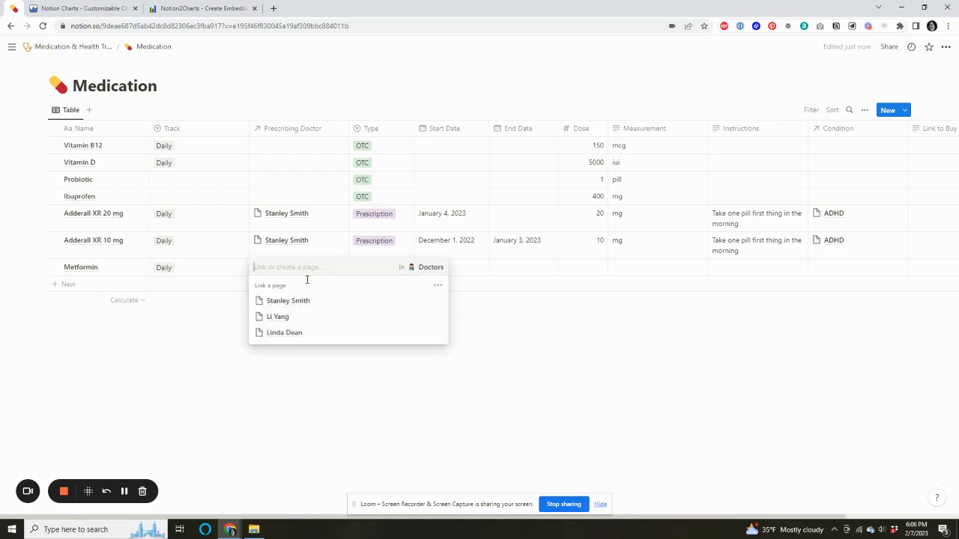
pyautogui.click(306, 335)
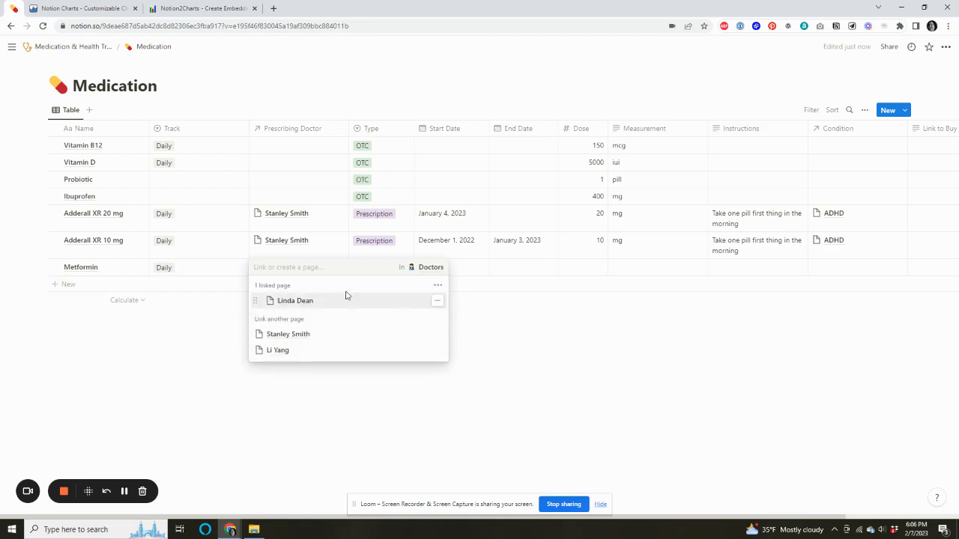
pyautogui.press('Escape')
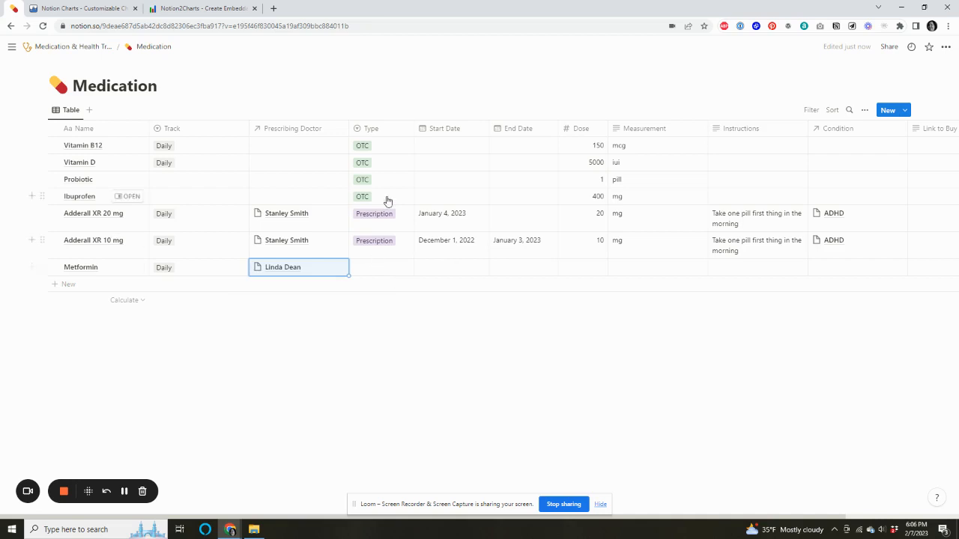
pyautogui.click(381, 268)
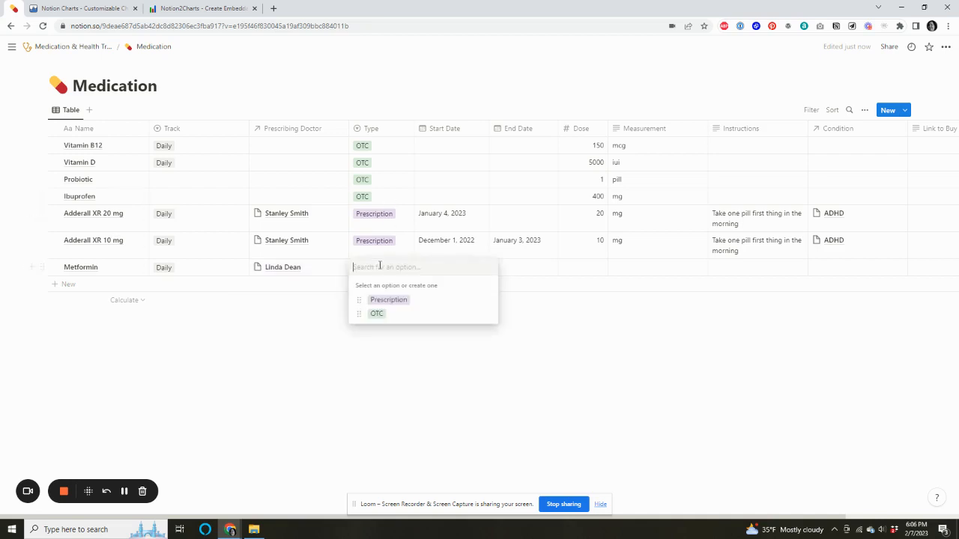
pyautogui.click(422, 301)
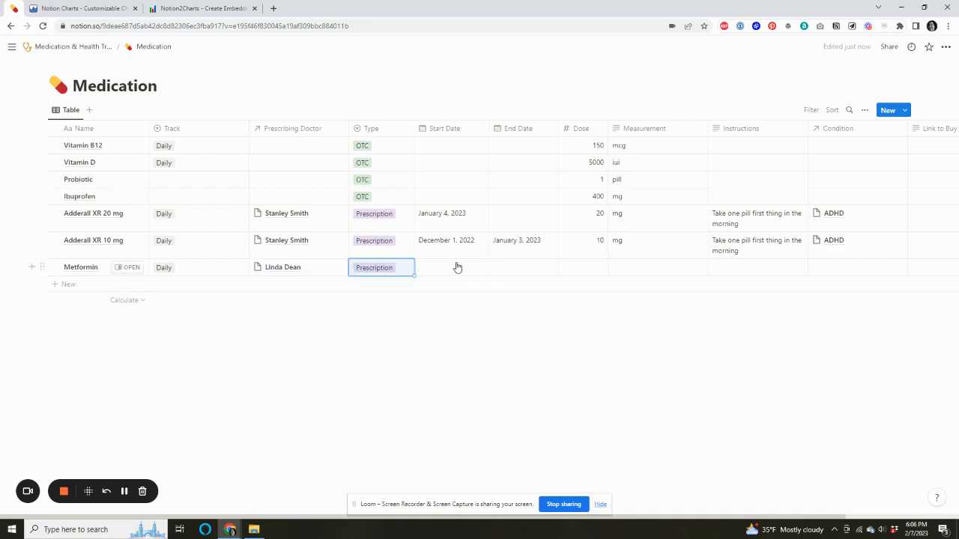
# Step: Set Metformin's Start Date to February 6, 2023
pyautogui.click(454, 268)
pyautogui.click(450, 320)
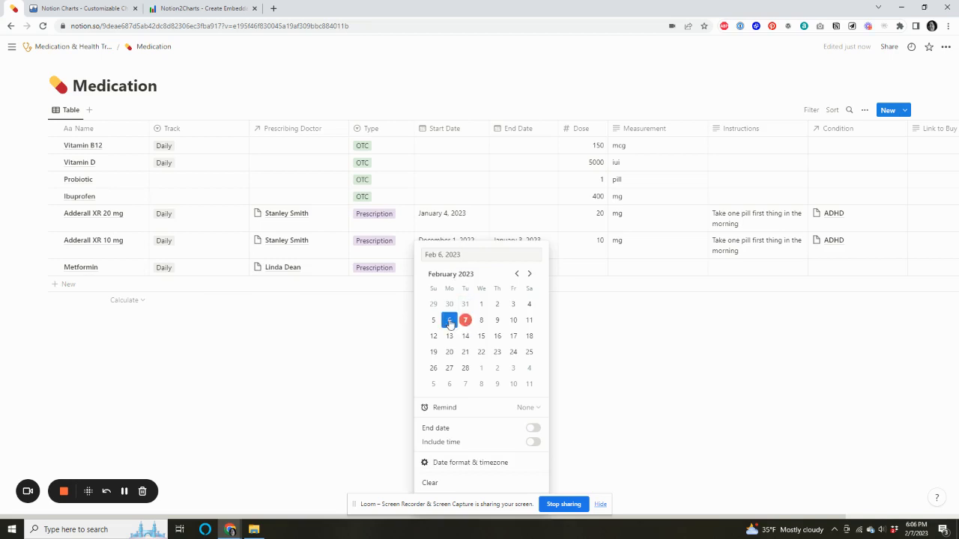
pyautogui.press('Escape')
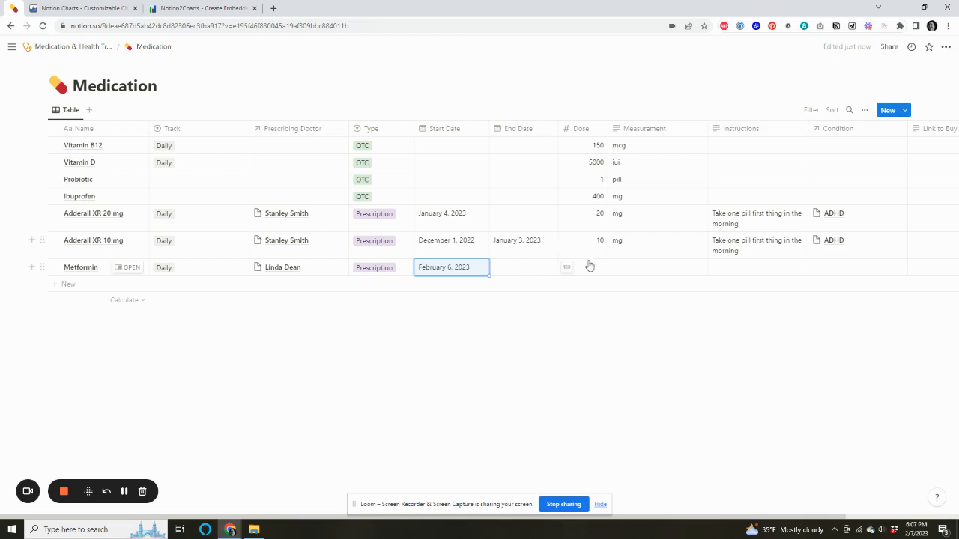
# Step: Set Metformin's Dose to 5 and its Measurement to mg
pyautogui.click(590, 266)
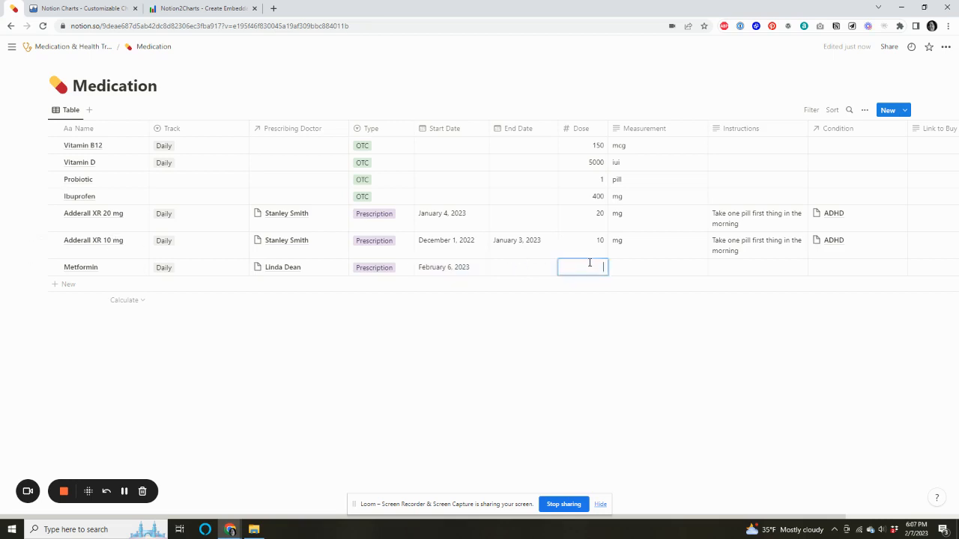
pyautogui.write('5')
pyautogui.click(630, 266)
pyautogui.write('g')
pyautogui.press('Escape')
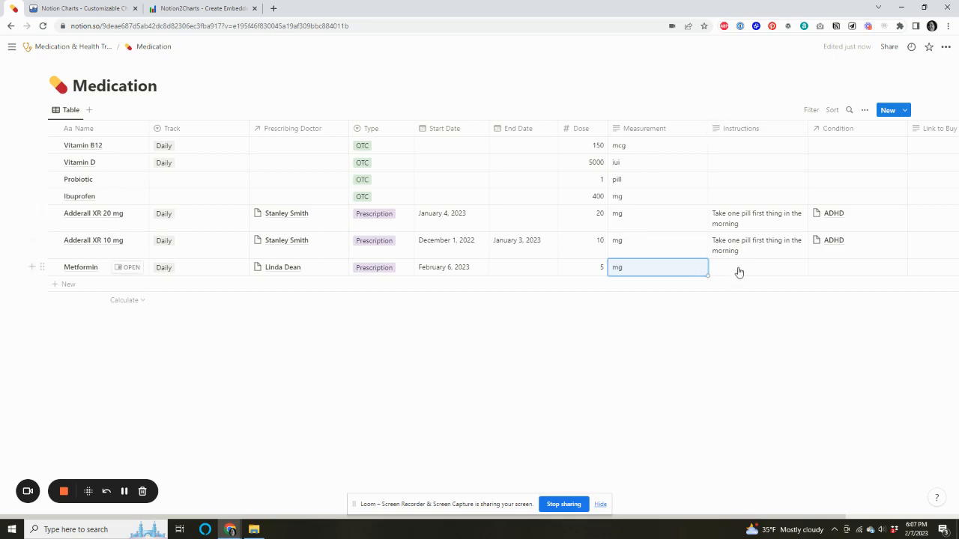
# Step: Link Type 2 Diabetes as Metformin's Condition and look over the remaining columns up to Link to Buy
pyautogui.click(835, 272)
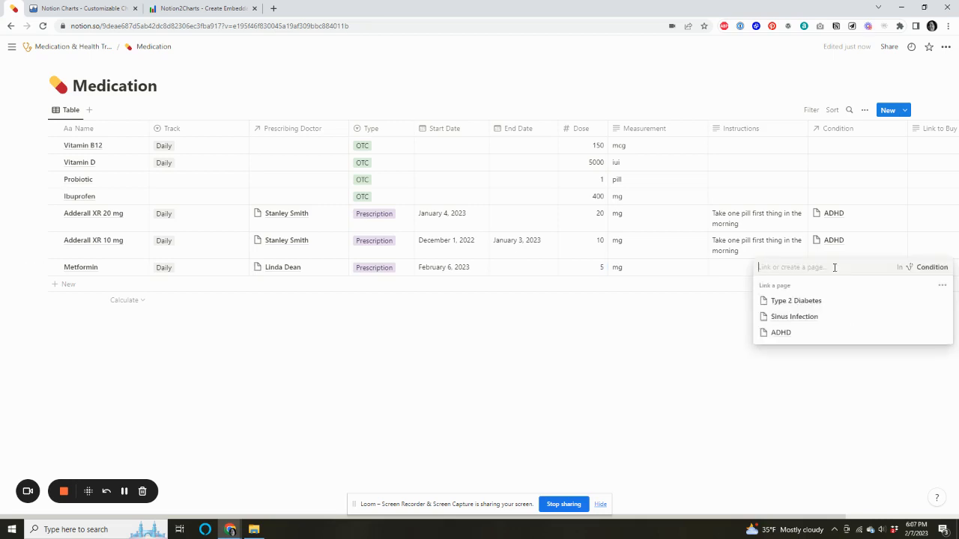
pyautogui.click(832, 304)
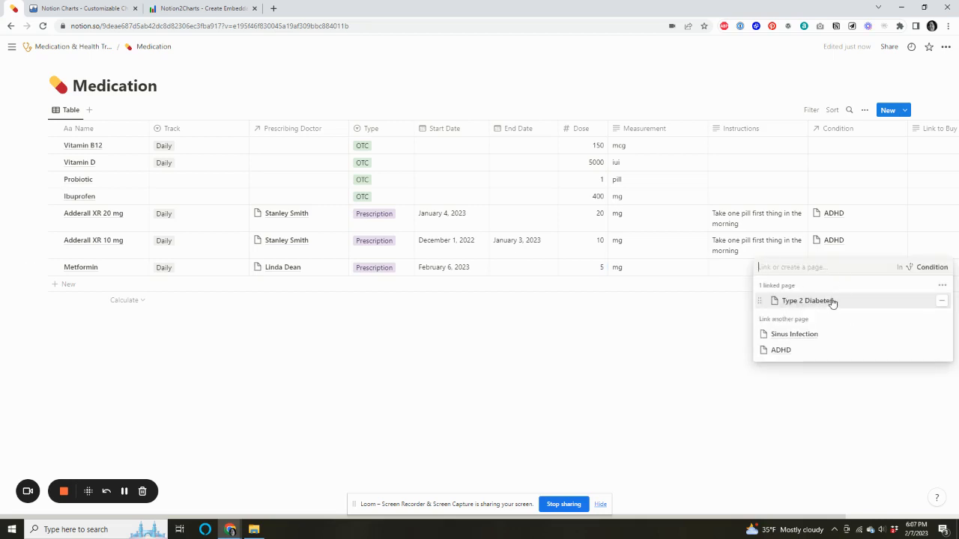
pyautogui.press('Escape')
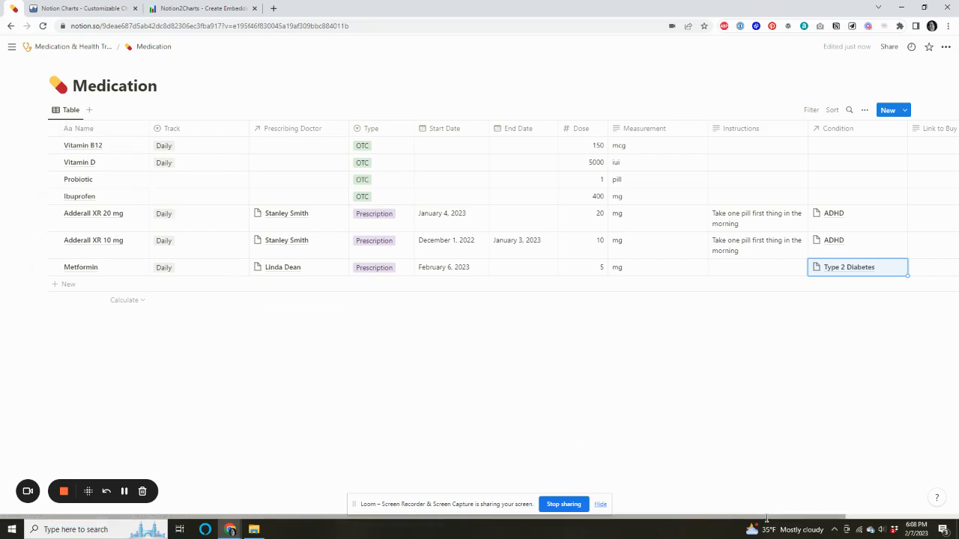
pyautogui.moveTo(768, 517); pyautogui.dragTo(818, 512)
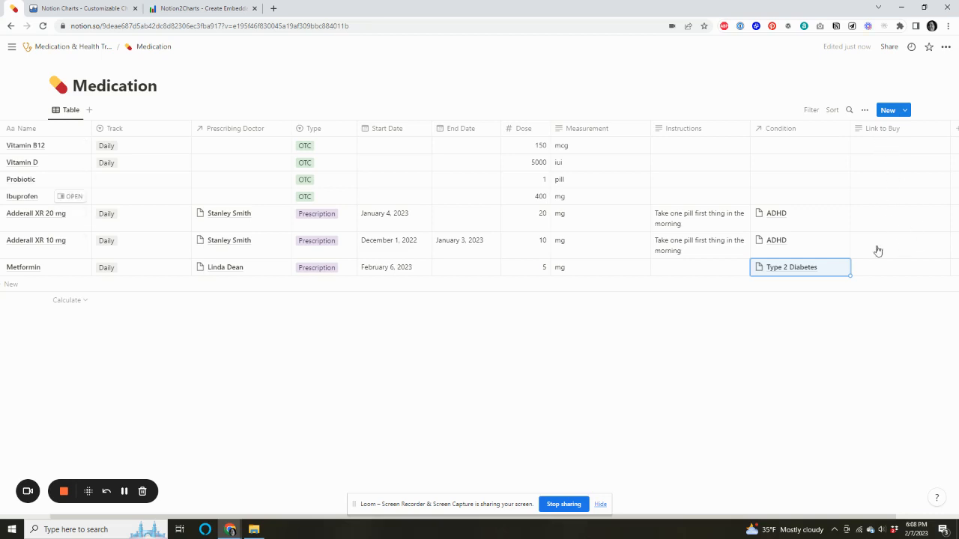
pyautogui.click(719, 384)
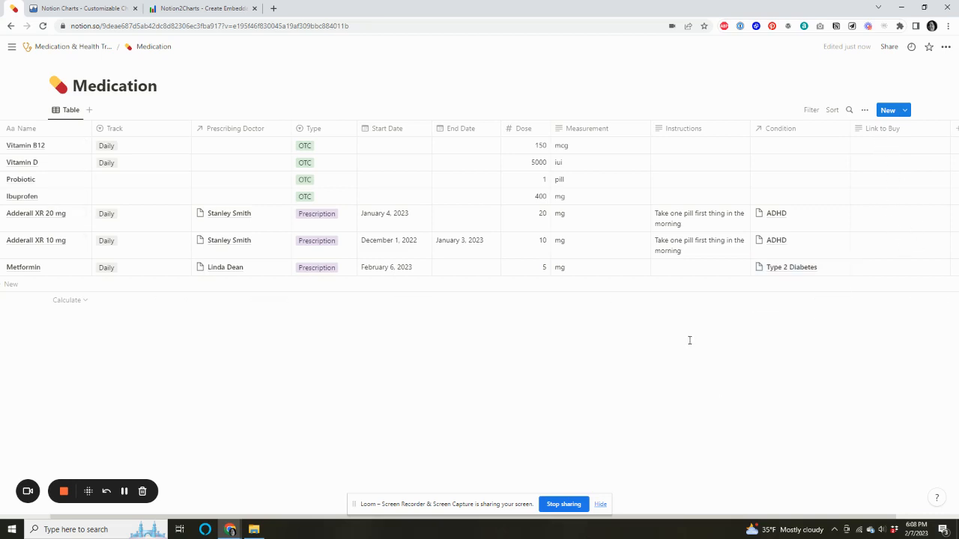
pyautogui.moveTo(716, 517); pyautogui.dragTo(597, 519)
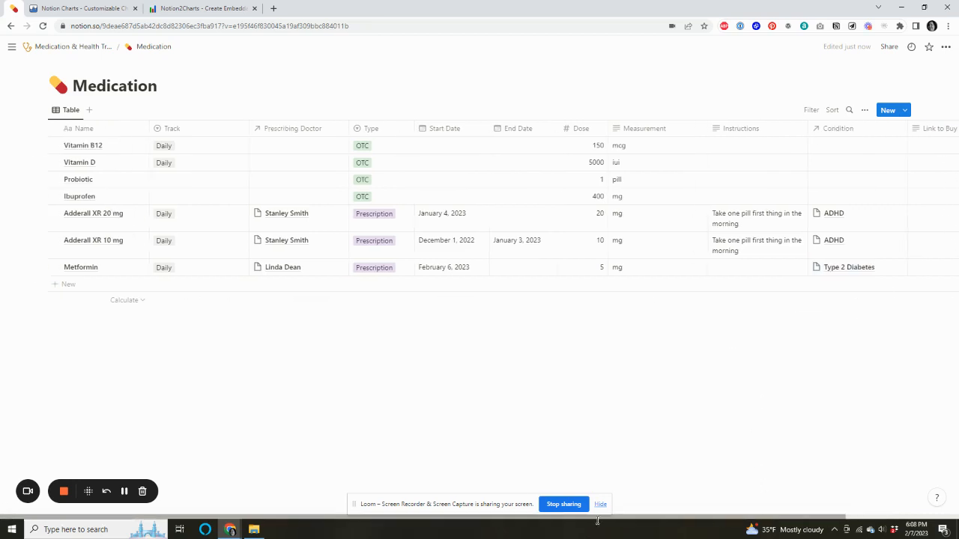
# Step: Check the Medication links in the Condition and Doctors databases from the tracker page's Shortcuts
pyautogui.click(60, 50)
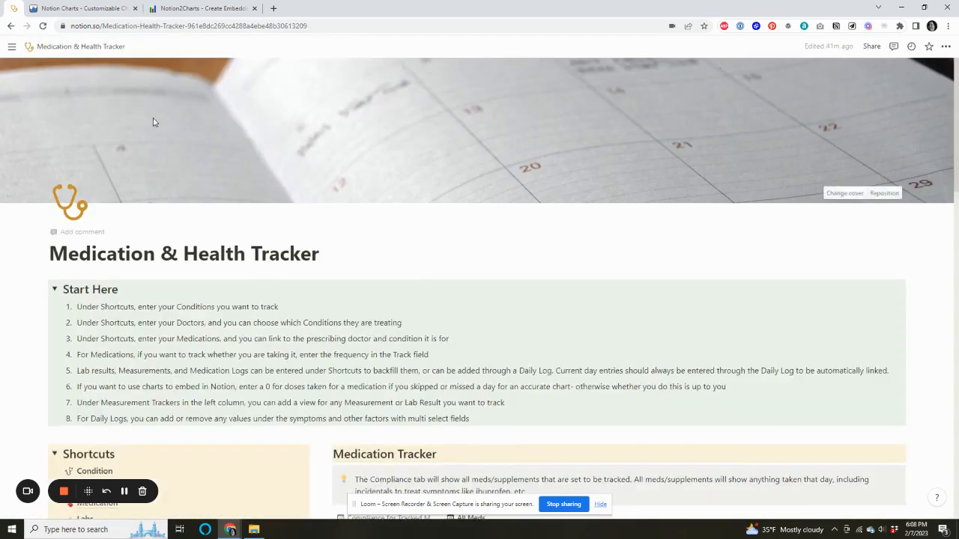
pyautogui.scroll(-1, 153, 118)
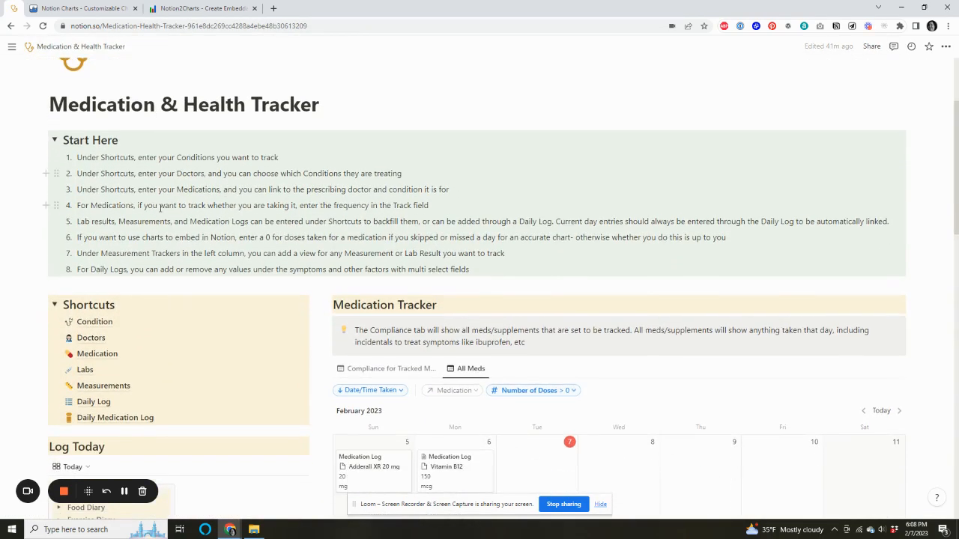
pyautogui.click(94, 323)
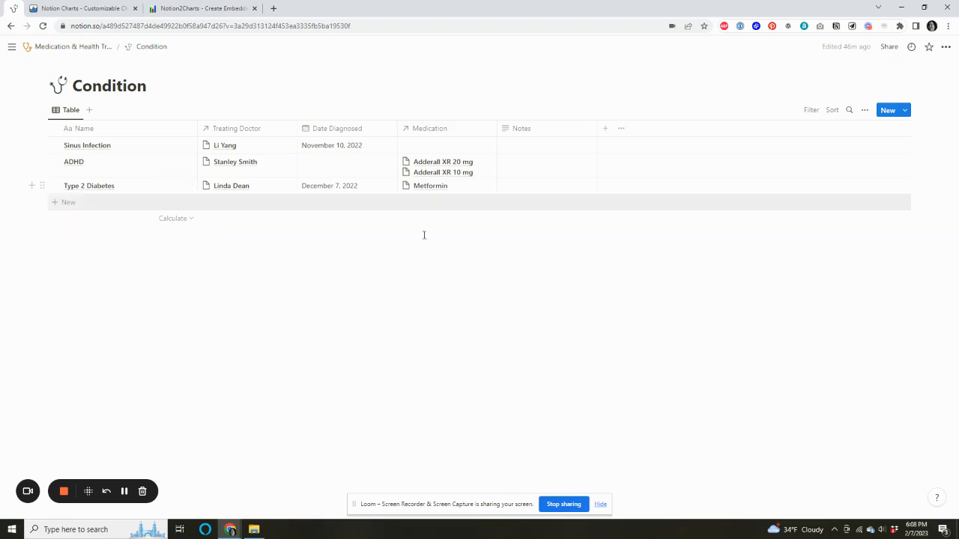
pyautogui.click(83, 47)
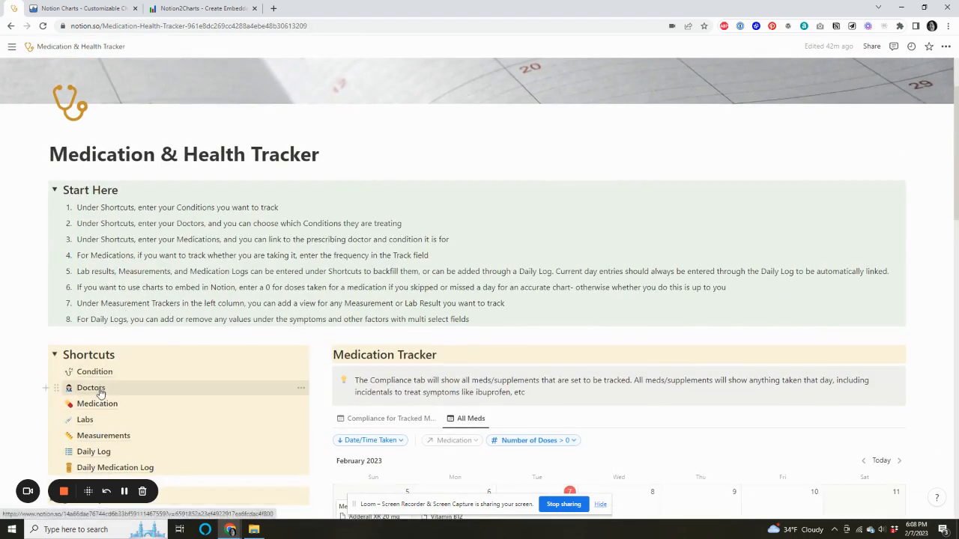
pyautogui.click(104, 389)
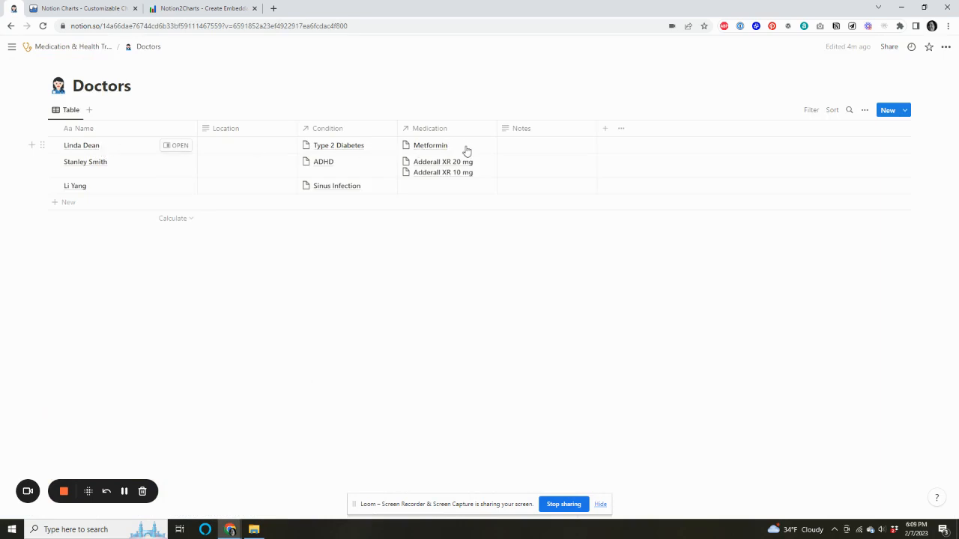
# Step: Open the Labs database from the tracker page's Shortcuts and view the options of the Normal field
pyautogui.click(52, 47)
pyautogui.scroll(-3, 230, 236)
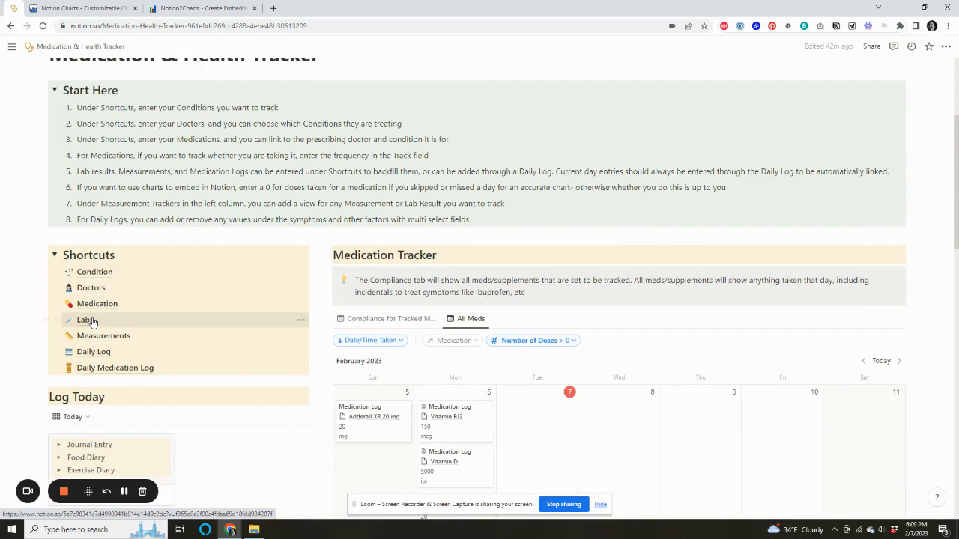
pyautogui.click(87, 320)
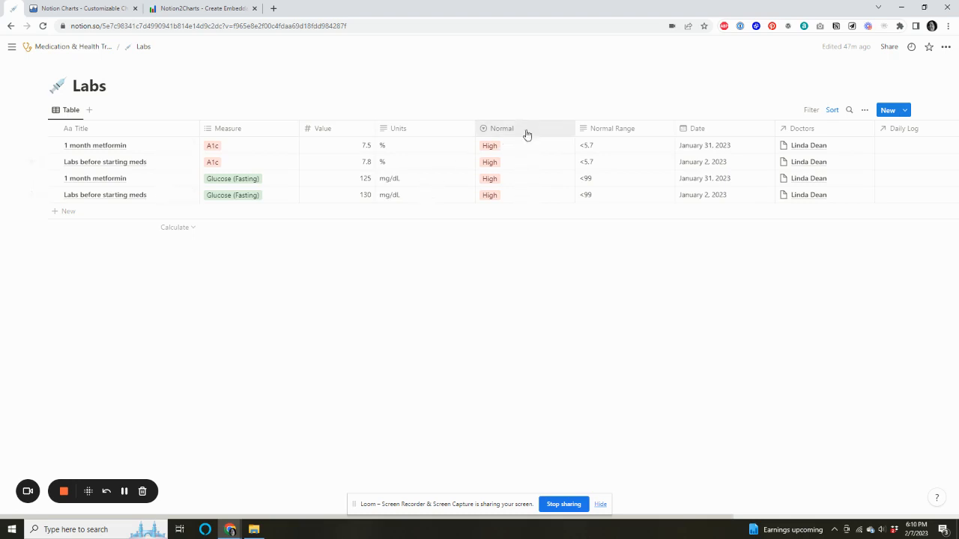
pyautogui.click(522, 196)
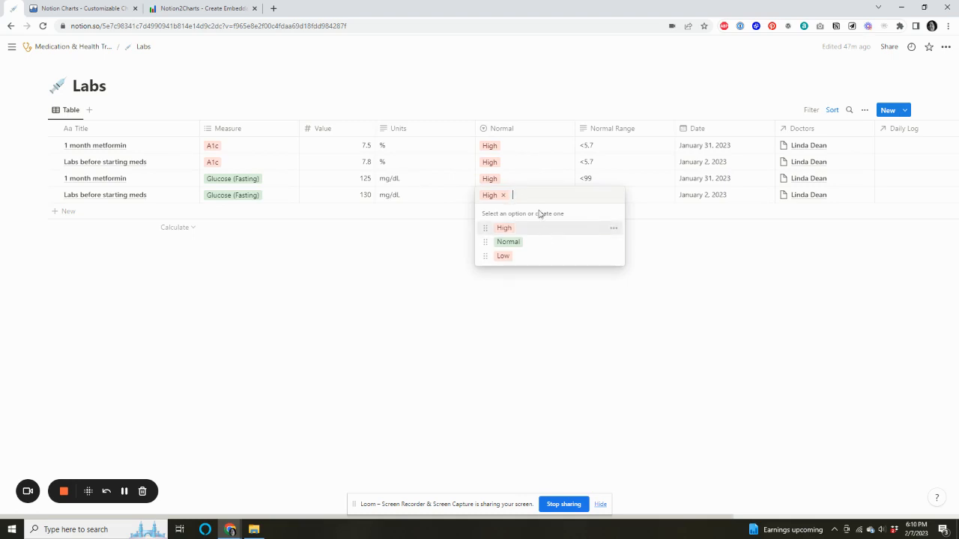
pyautogui.click(592, 281)
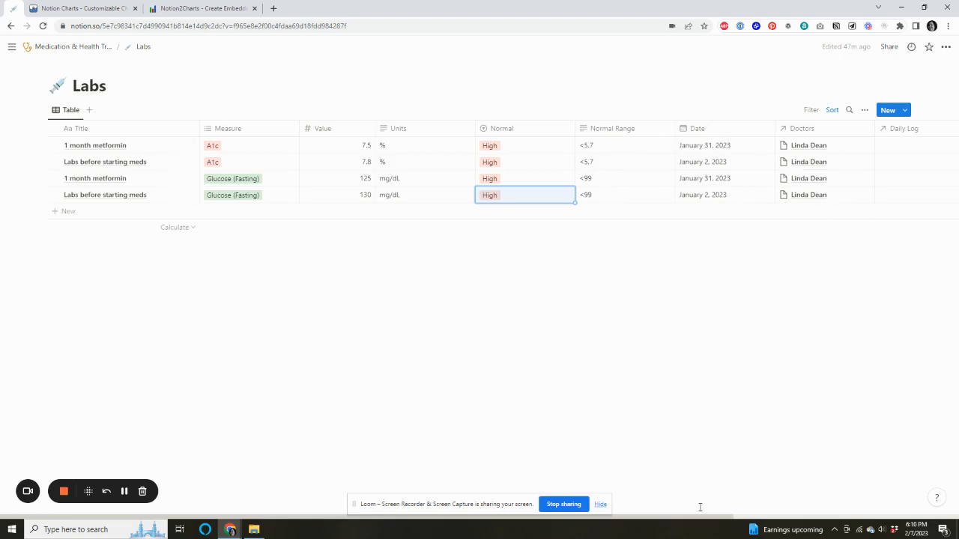
# Step: Create the Tag option Newvalue on the 1 month metformin A1c lab entry
pyautogui.moveTo(713, 515); pyautogui.dragTo(837, 515)
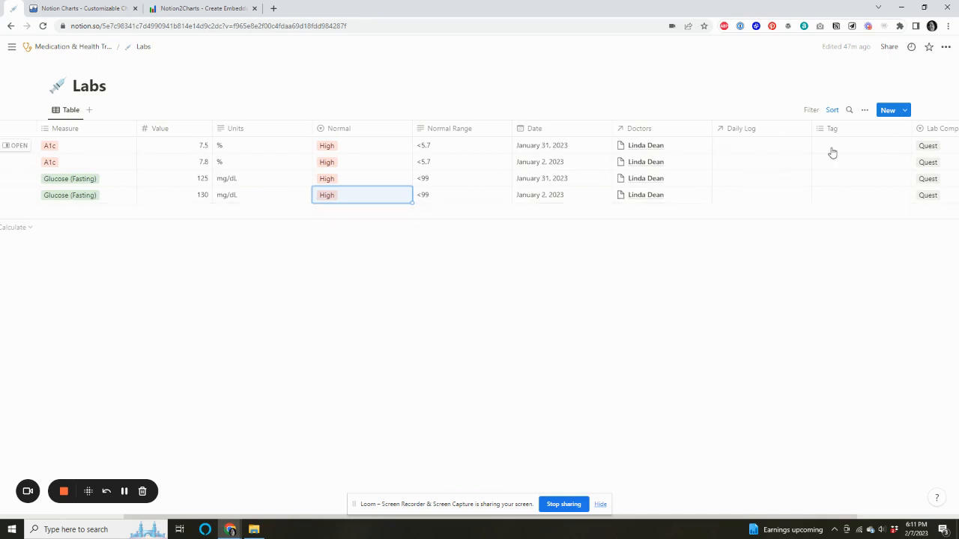
pyautogui.click(861, 147)
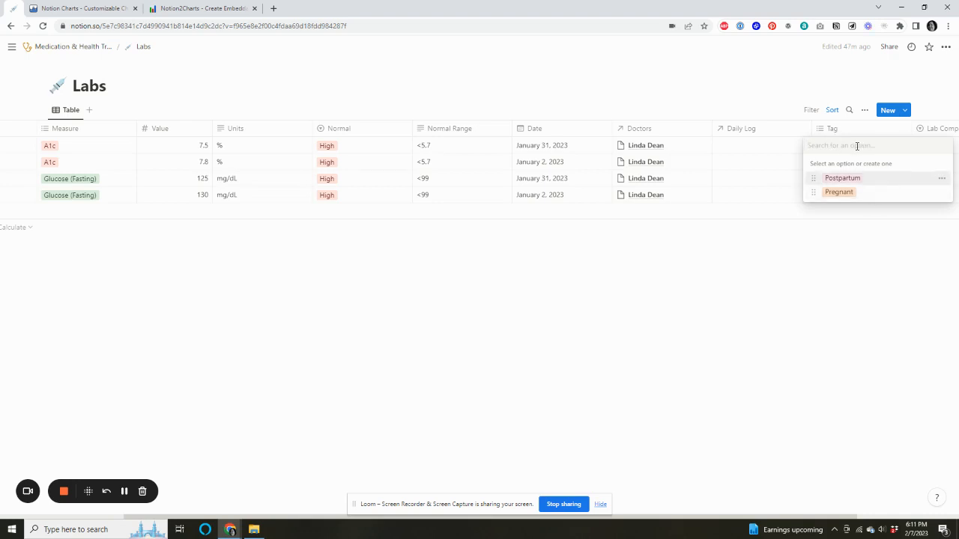
pyautogui.write('Newval')
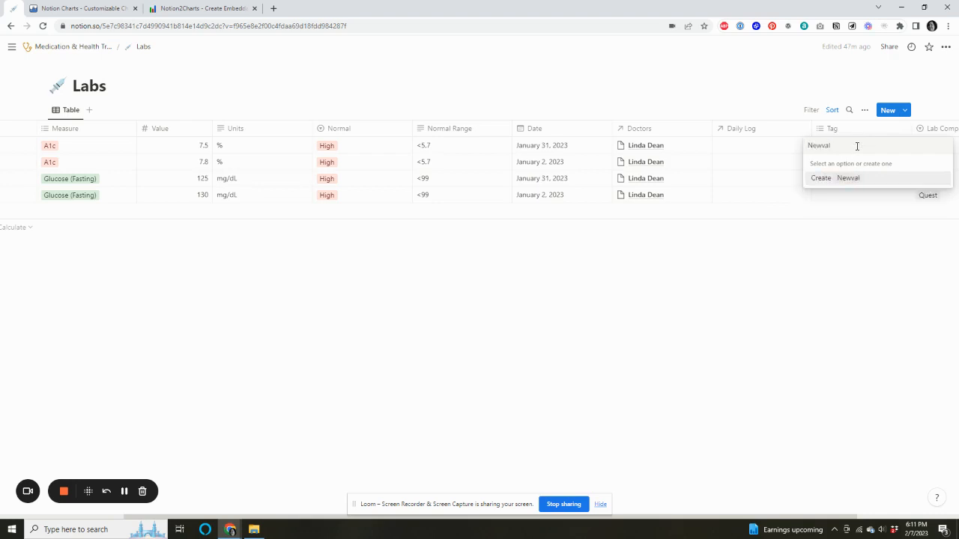
pyautogui.write('ue')
pyautogui.click(822, 181)
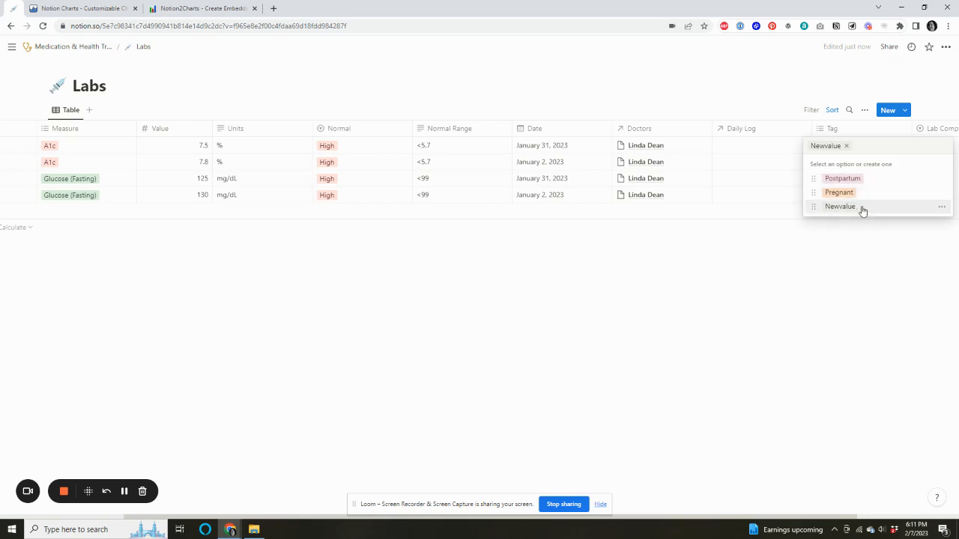
pyautogui.click(847, 239)
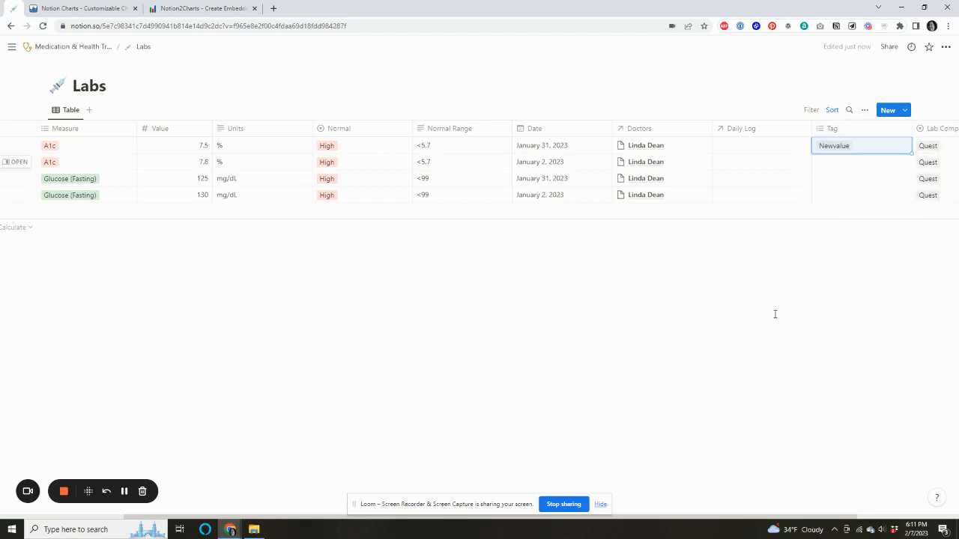
# Step: View the Lab Company options for the 1 month metformin A1c lab entry
pyautogui.moveTo(666, 516); pyautogui.dragTo(783, 518)
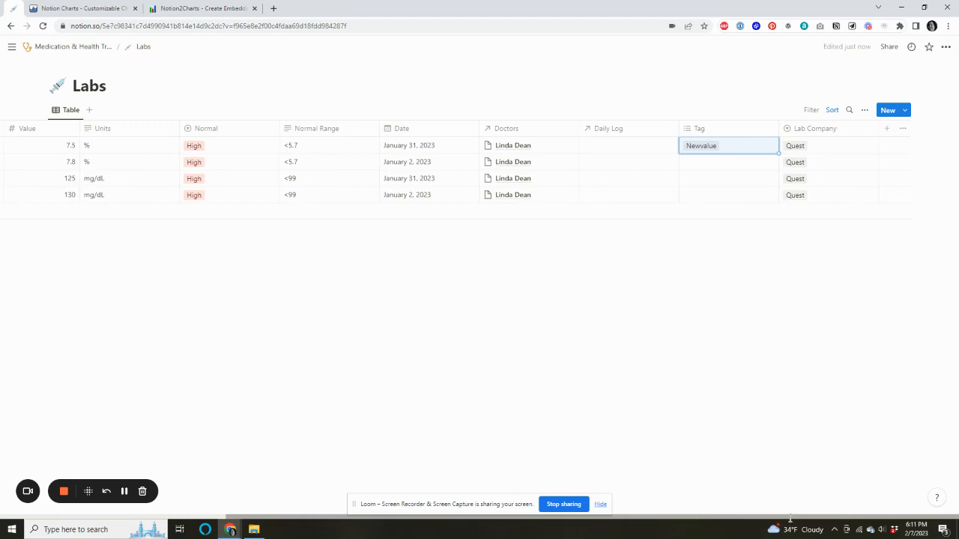
pyautogui.click(829, 147)
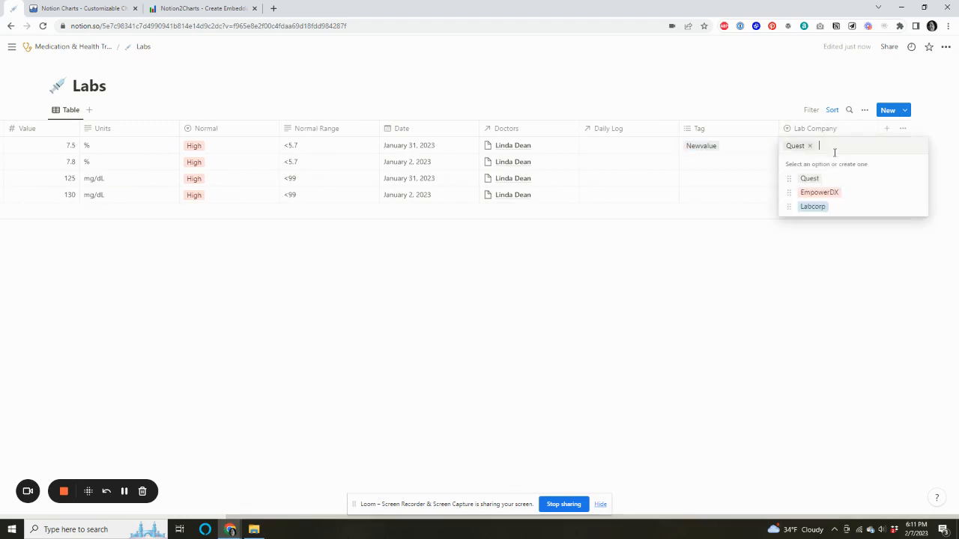
pyautogui.click(802, 252)
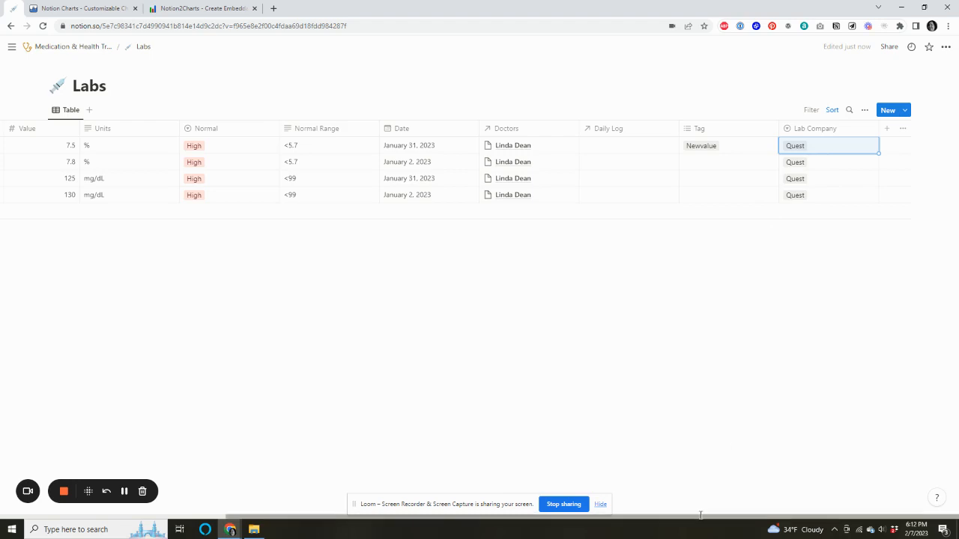
pyautogui.moveTo(700, 515); pyautogui.dragTo(380, 503)
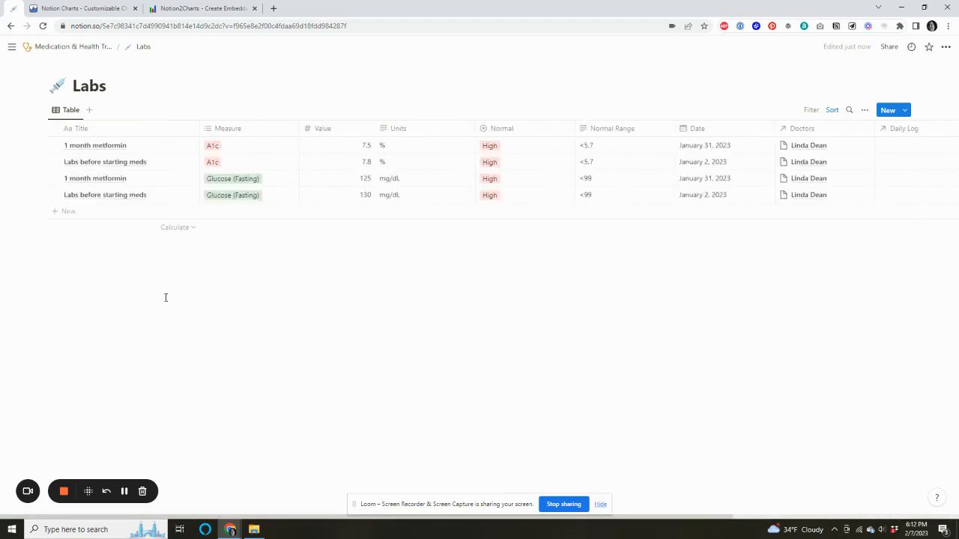
# Step: Go back to the Medication & Health Tracker page and open the Measurements database from Shortcuts
pyautogui.click(44, 48)
pyautogui.scroll(-2, 157, 224)
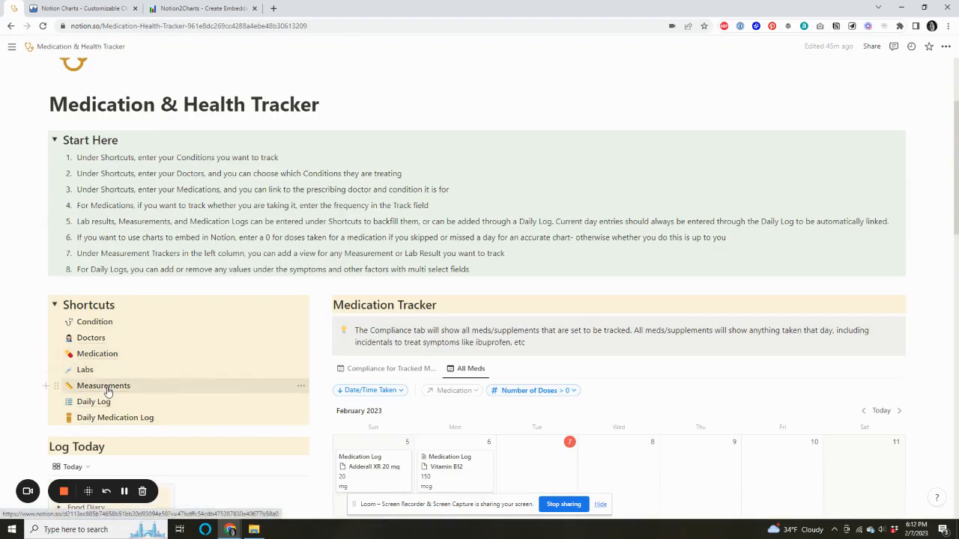
pyautogui.click(104, 386)
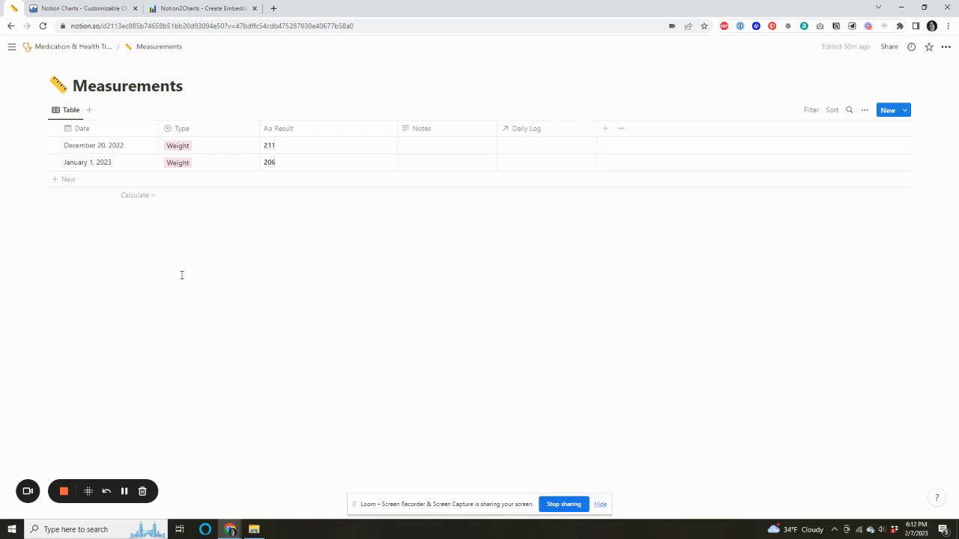
# Step: Add a new measurement and create Heart Rate as its Type
pyautogui.click(74, 181)
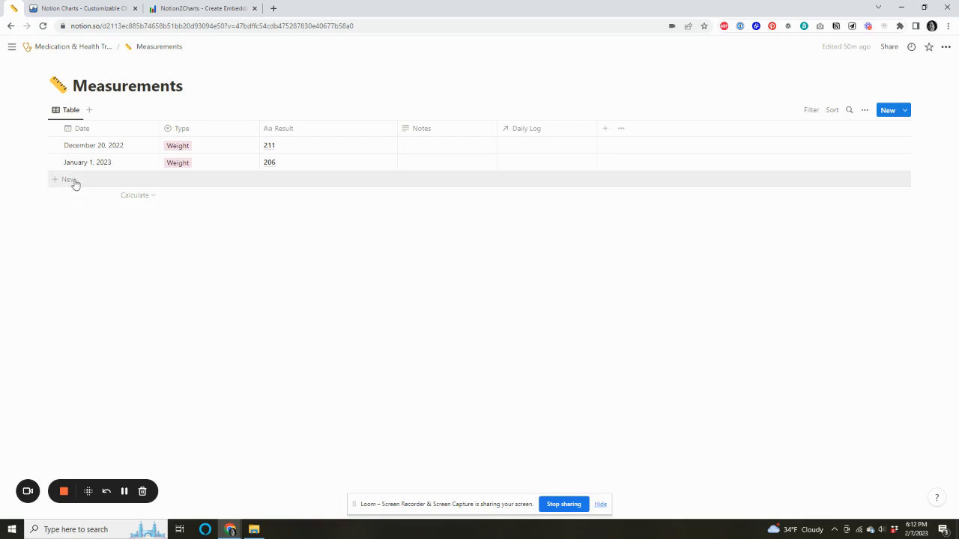
pyautogui.press('Escape')
pyautogui.click(207, 180)
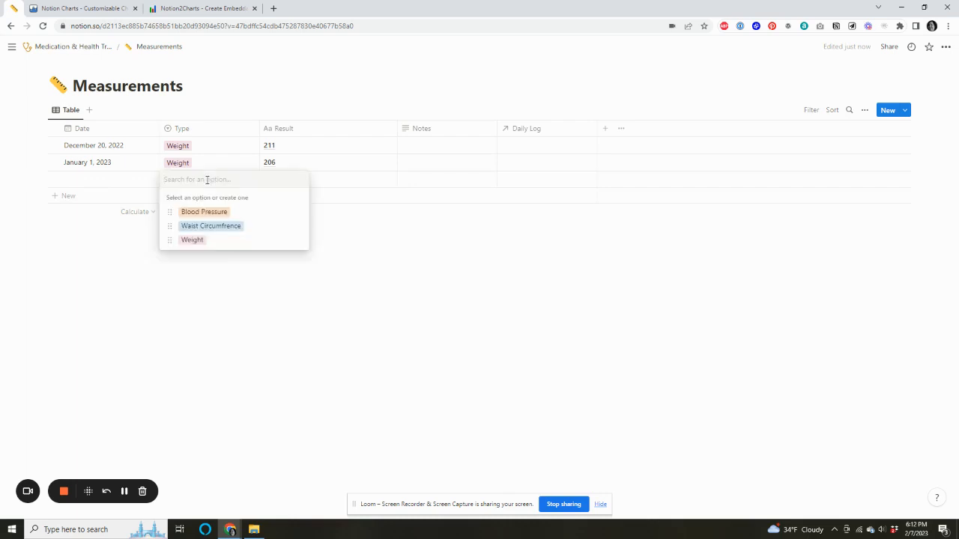
pyautogui.write('Heart Rate')
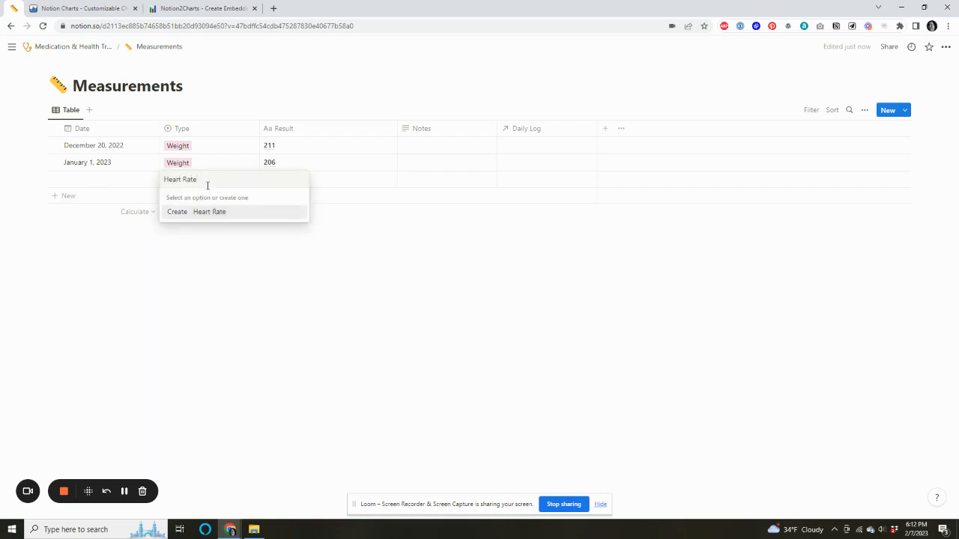
pyautogui.press('Return')
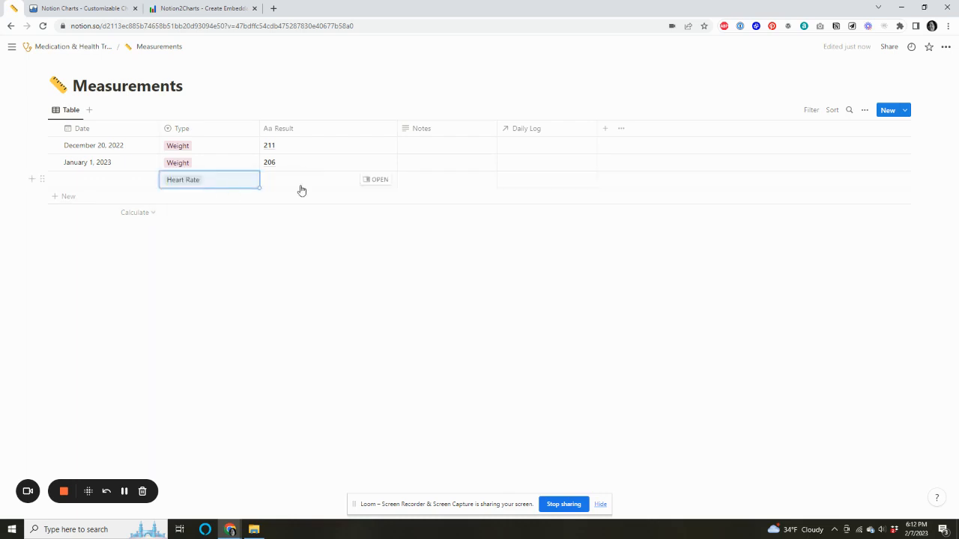
# Step: Set the Heart Rate measurement's Result to 110 and its Date to February 7, 2023
pyautogui.click(303, 180)
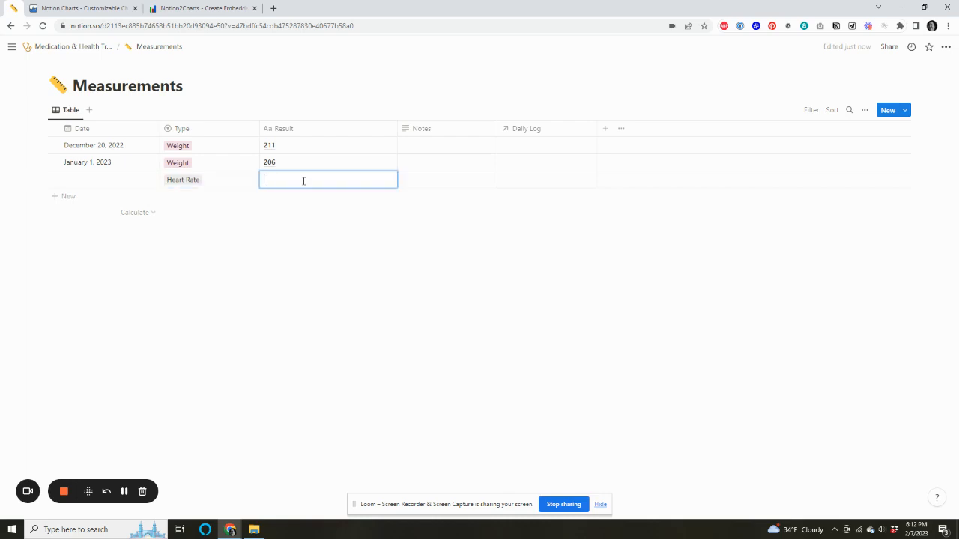
pyautogui.write('110')
pyautogui.press('Return')
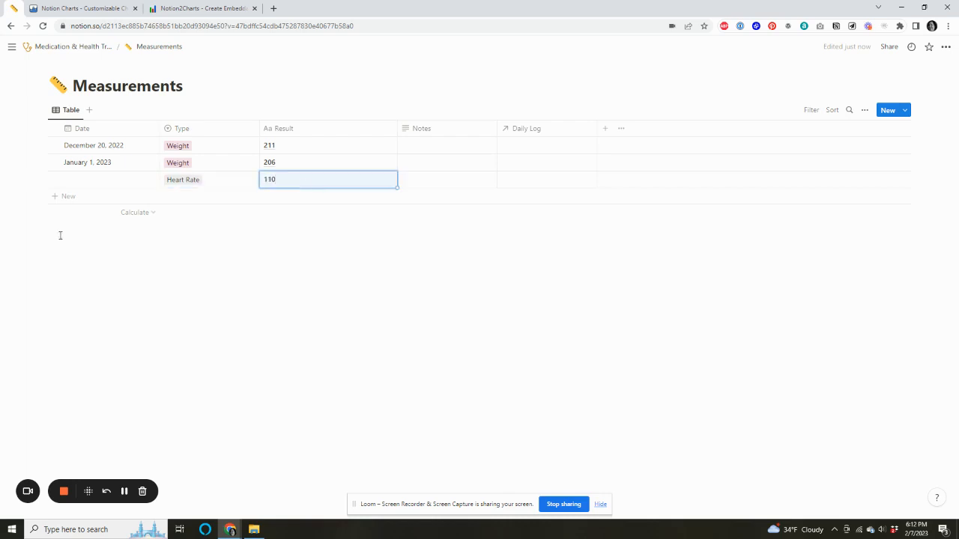
pyautogui.click(105, 185)
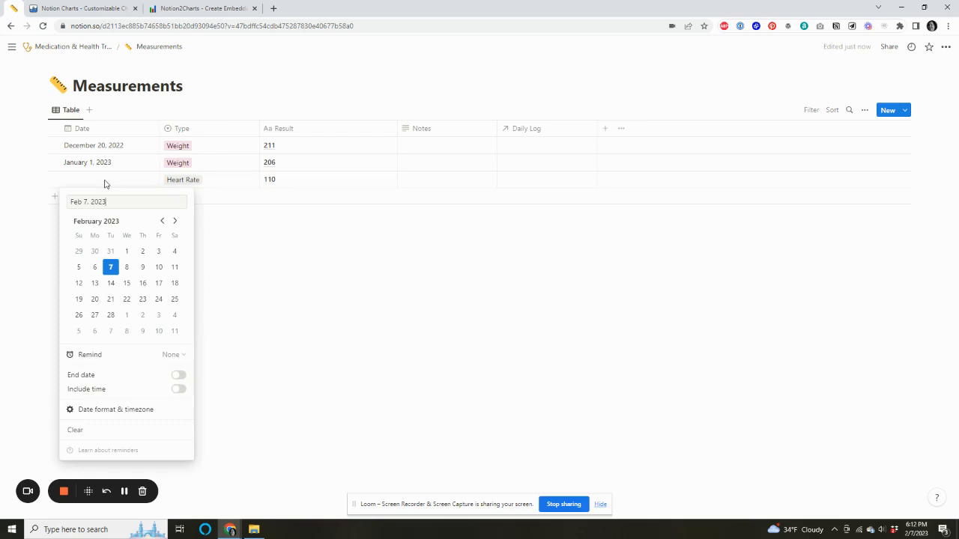
pyautogui.click(110, 269)
pyautogui.click(327, 272)
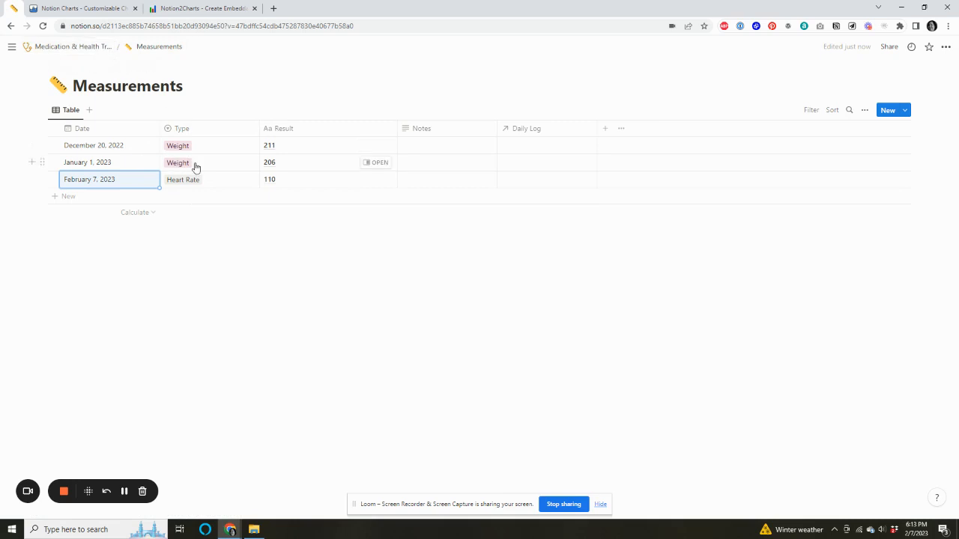
# Step: Return to the Medication & Health Tracker page and show the daily logs as a calendar for February 2023
pyautogui.click(72, 49)
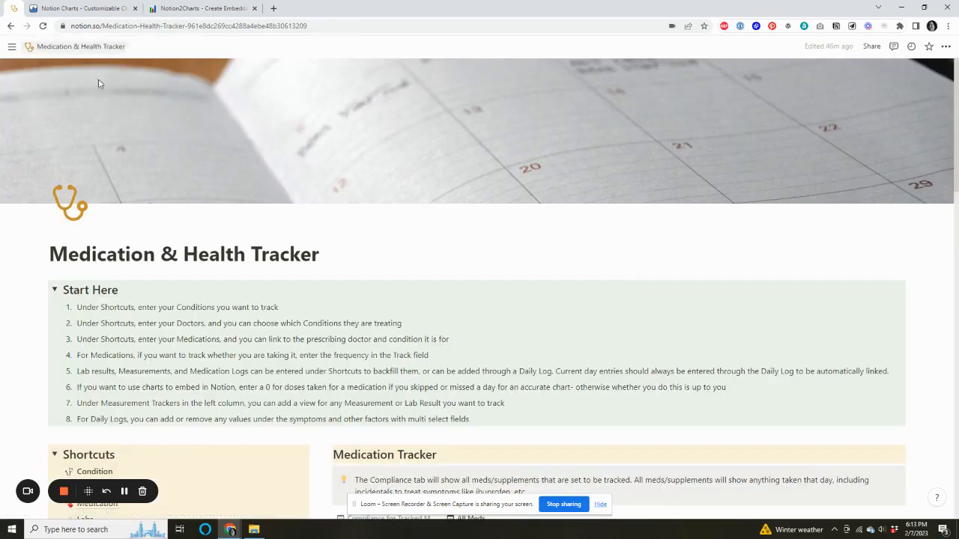
pyautogui.scroll(-2, 133, 129)
pyautogui.scroll(-1, 134, 129)
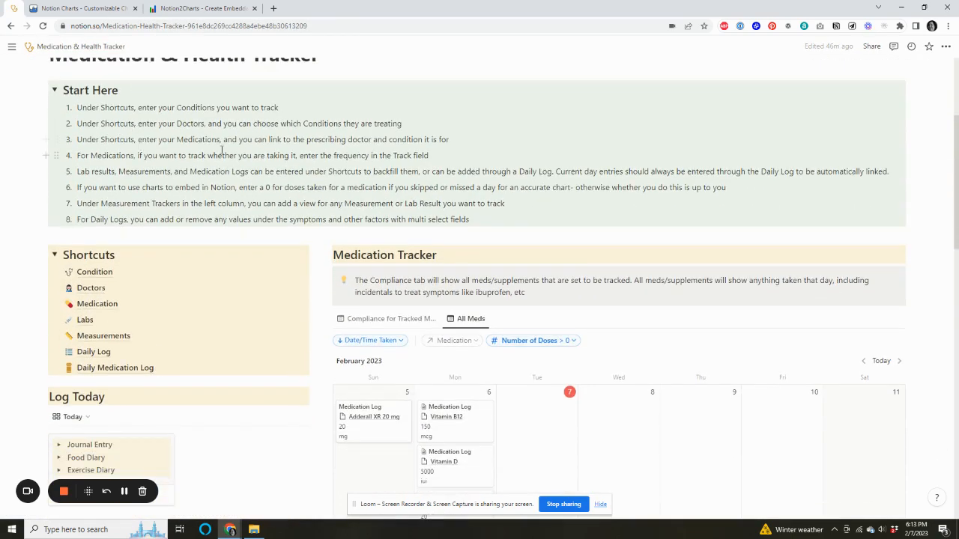
pyautogui.scroll(-2, 222, 150)
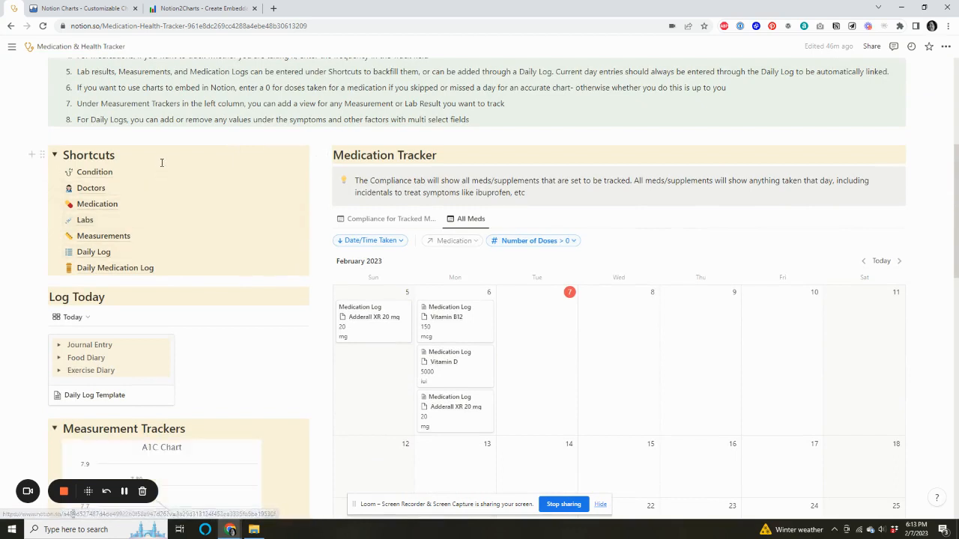
pyautogui.scroll(-1, 161, 163)
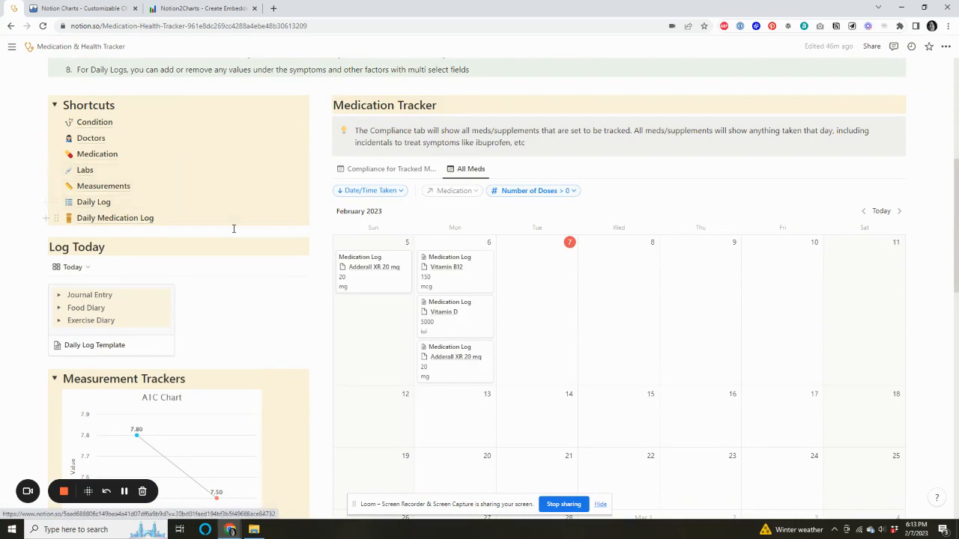
pyautogui.scroll(-1, 238, 251)
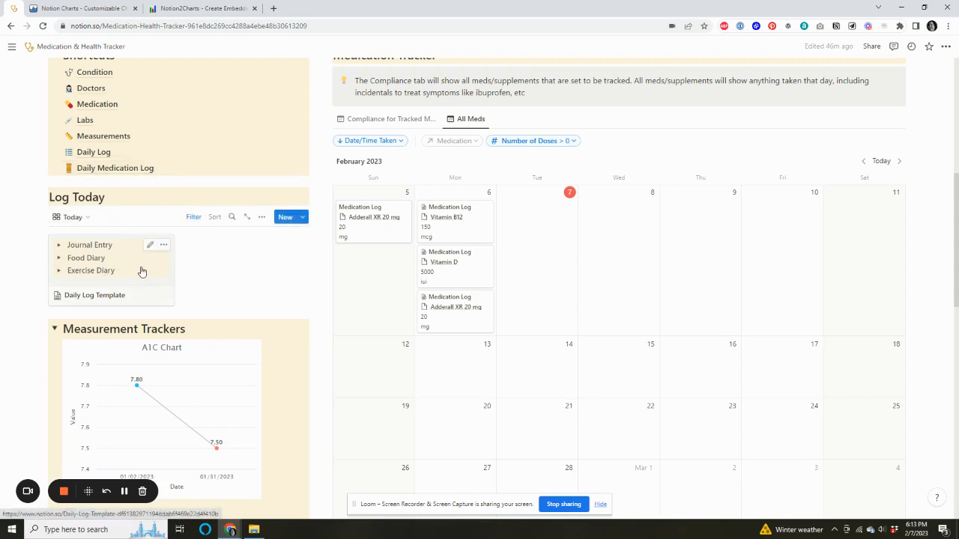
pyautogui.scroll(-5, 479, 270)
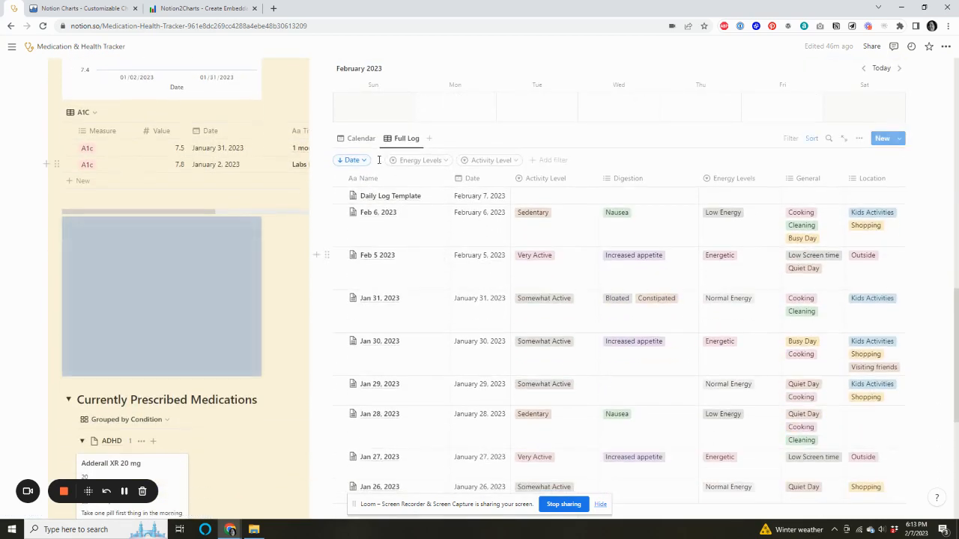
pyautogui.click(363, 140)
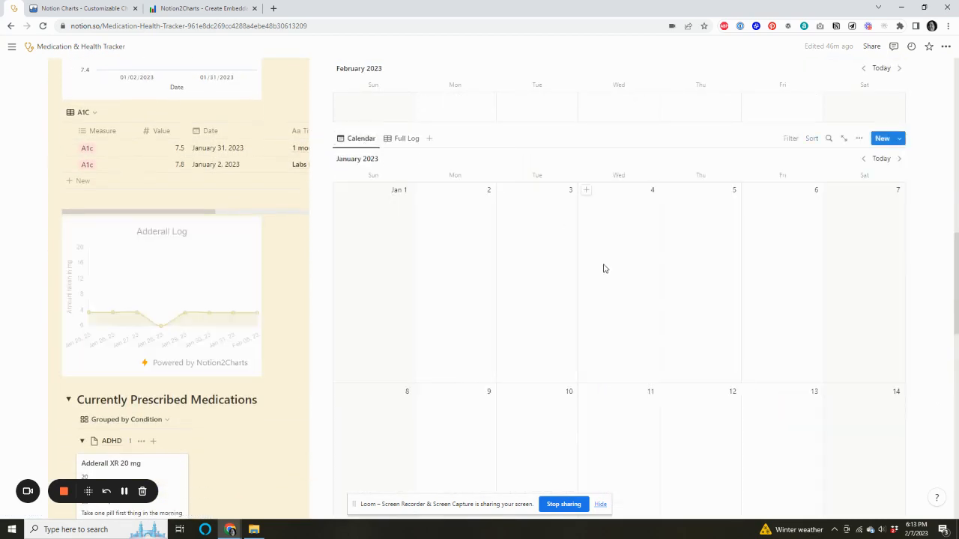
pyautogui.click(900, 160)
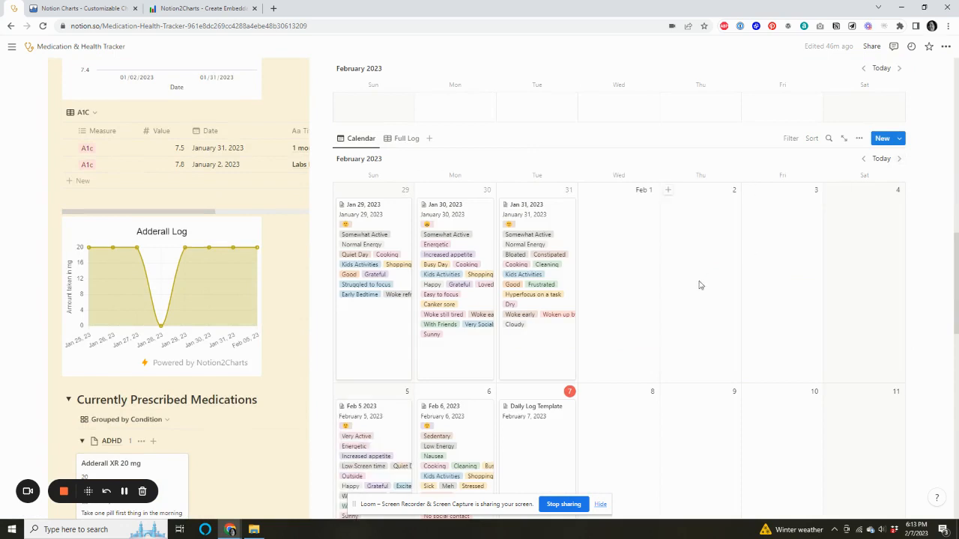
pyautogui.scroll(-2, 701, 285)
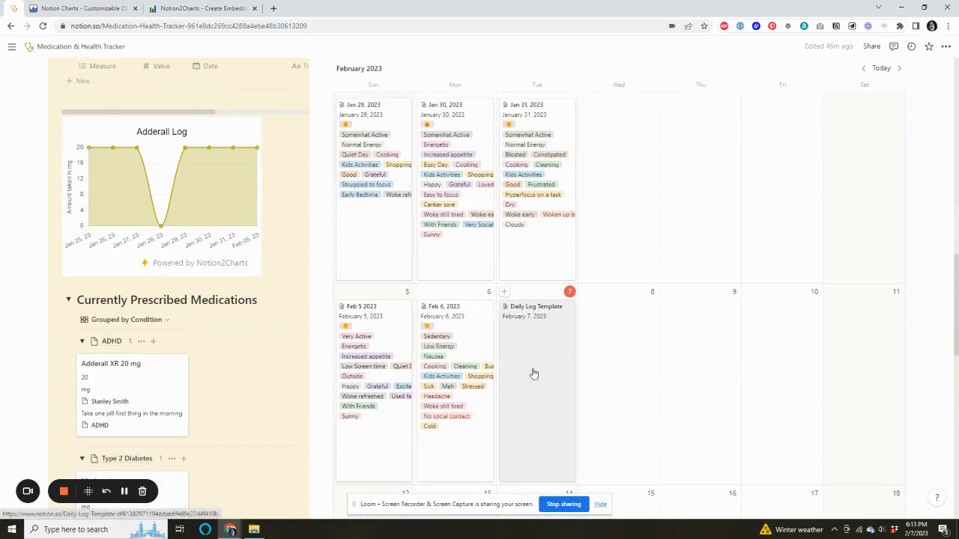
# Step: Open the February 7 Daily Log Template entry and rename it Feb 7, 2023
pyautogui.click(534, 373)
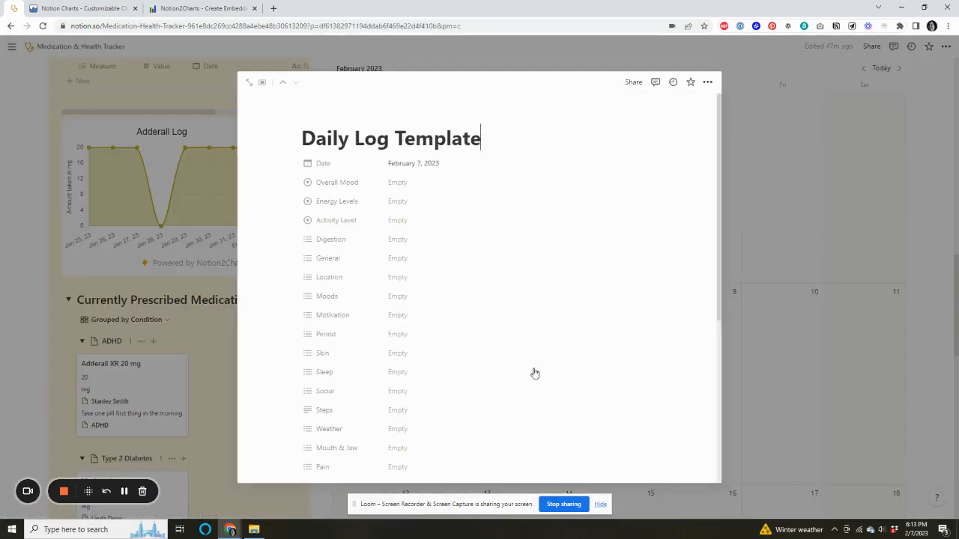
pyautogui.moveTo(486, 141); pyautogui.dragTo(300, 133)
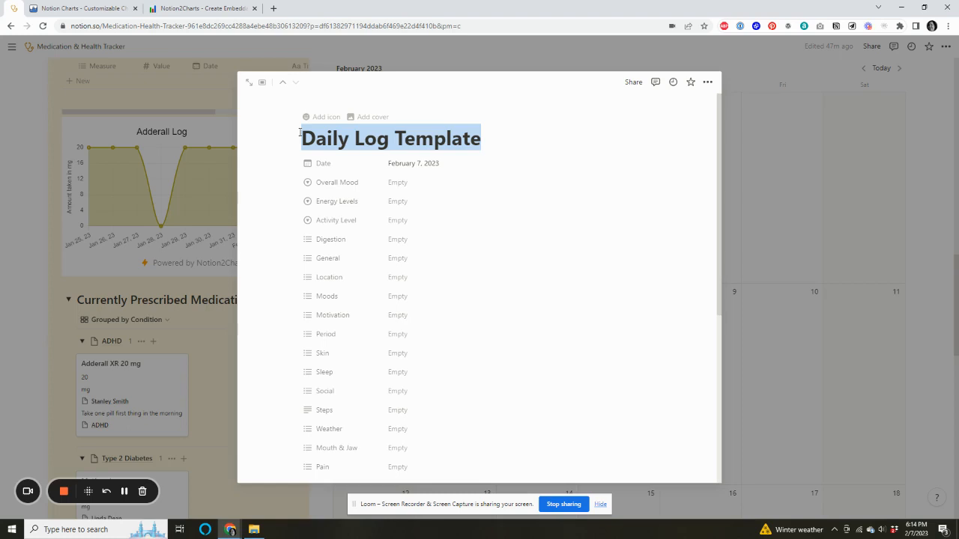
pyautogui.write('Feb 7, ')
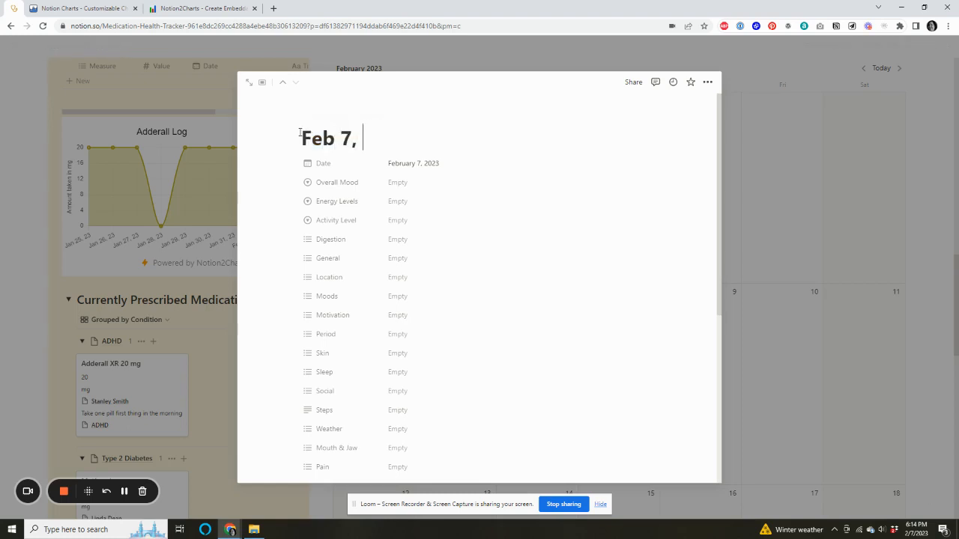
pyautogui.write('2023')
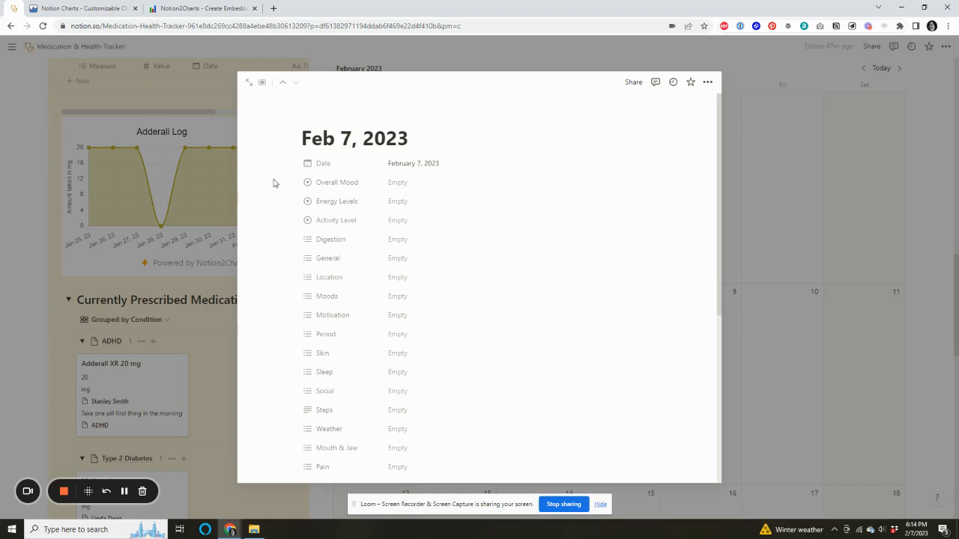
# Step: Set the Feb 7, 2023 log's Overall Mood to the second smiley option, Energy Levels to Normal Energy and Activity Level to Somewhat Active
pyautogui.scroll(-3, 274, 183)
pyautogui.scroll(3, 273, 183)
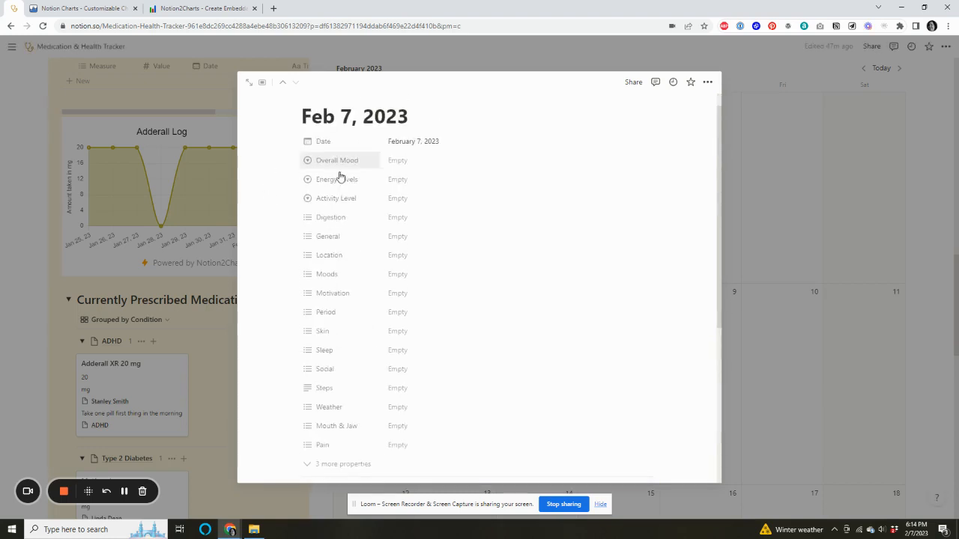
pyautogui.click(418, 161)
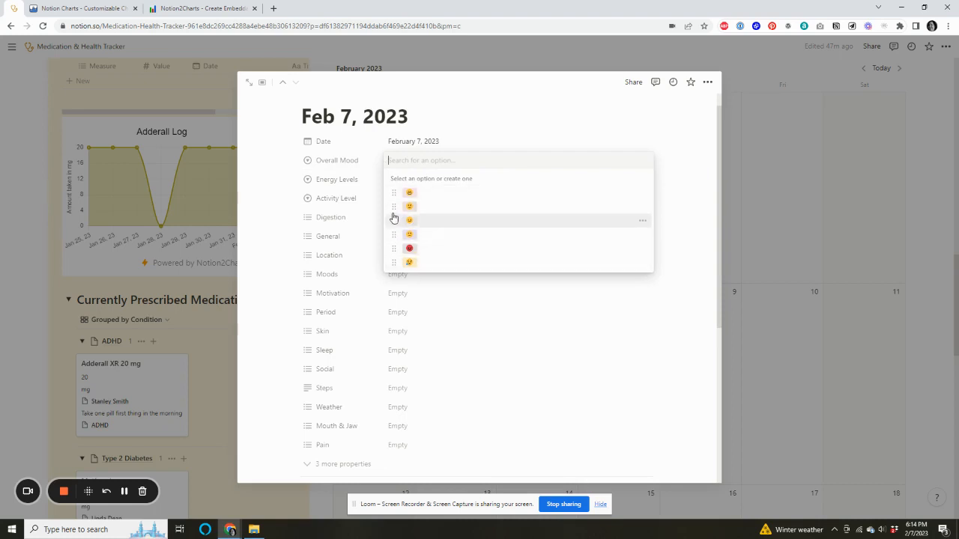
pyautogui.click(454, 208)
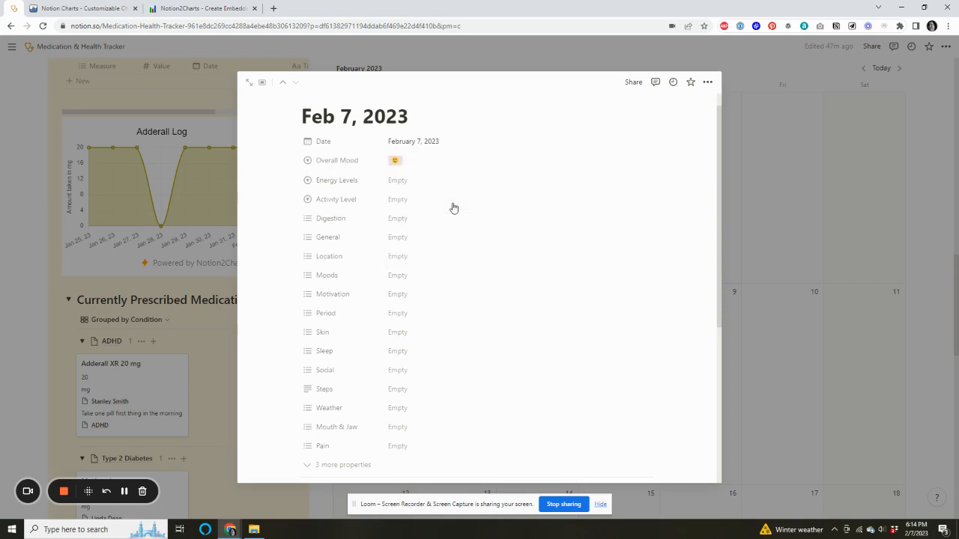
pyautogui.click(433, 183)
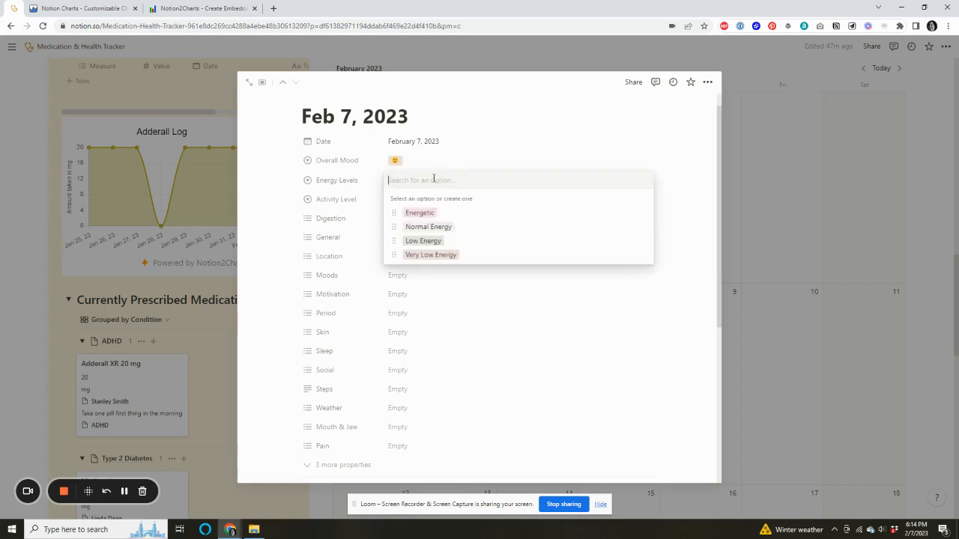
pyautogui.click(475, 227)
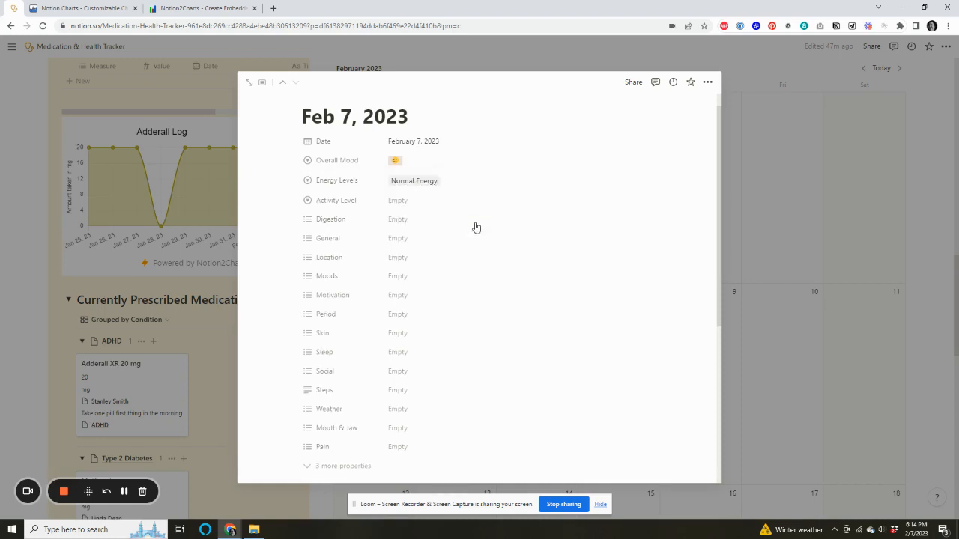
pyautogui.click(427, 198)
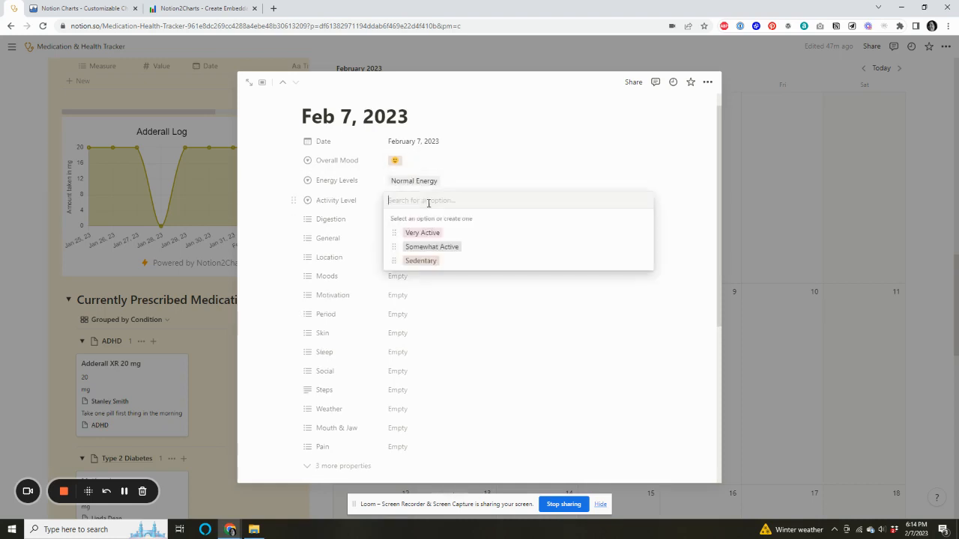
pyautogui.click(497, 251)
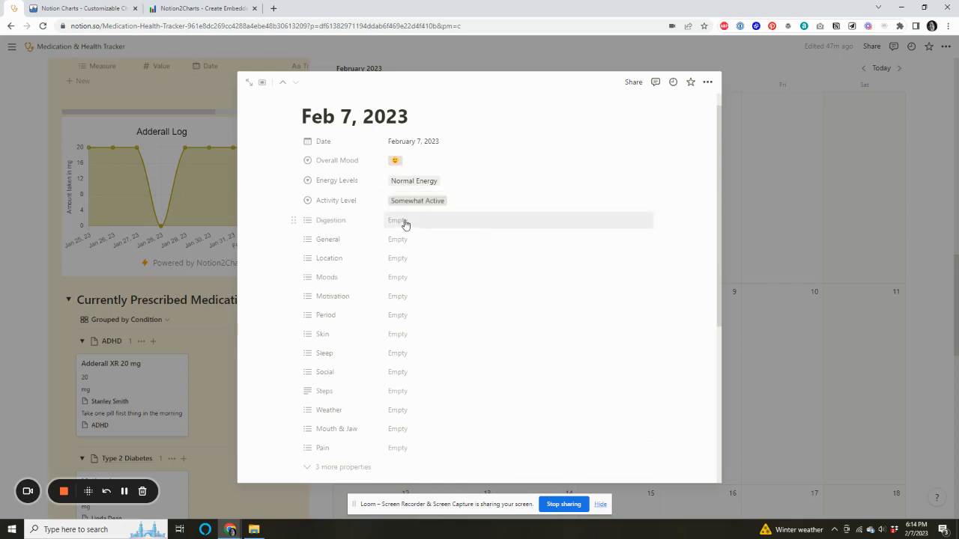
# Step: View the Digestion options of the Feb 7, 2023 log and the edit settings of the Increased appetite option
pyautogui.scroll(-1, 434, 231)
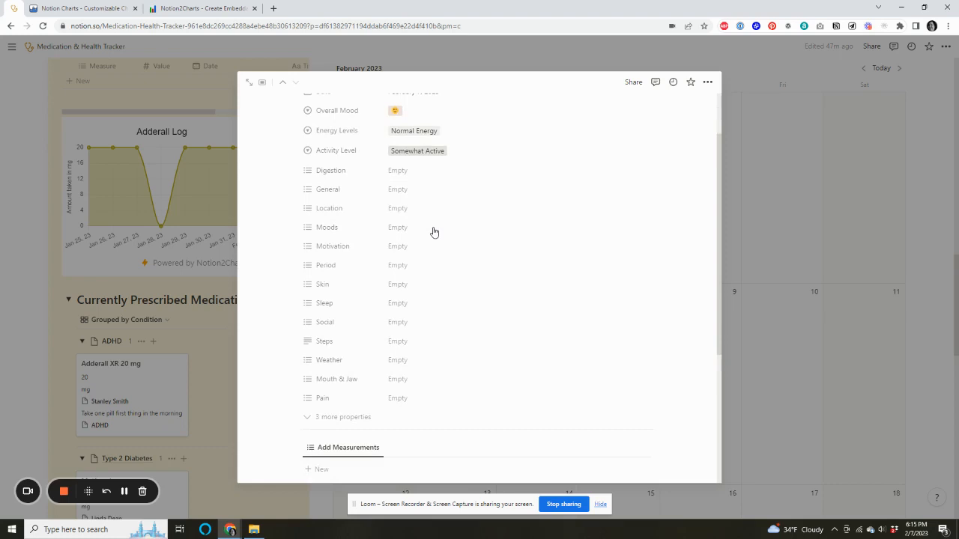
pyautogui.click(411, 170)
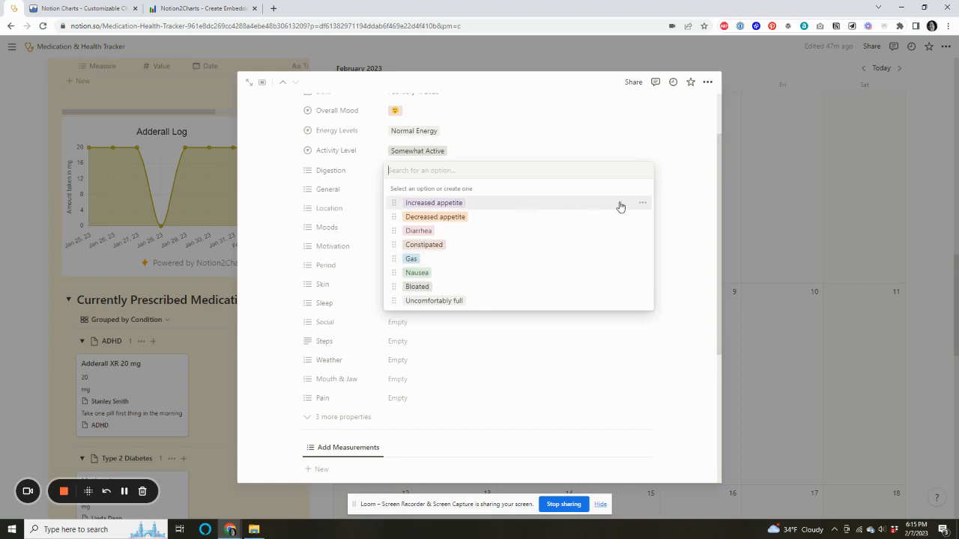
pyautogui.click(643, 204)
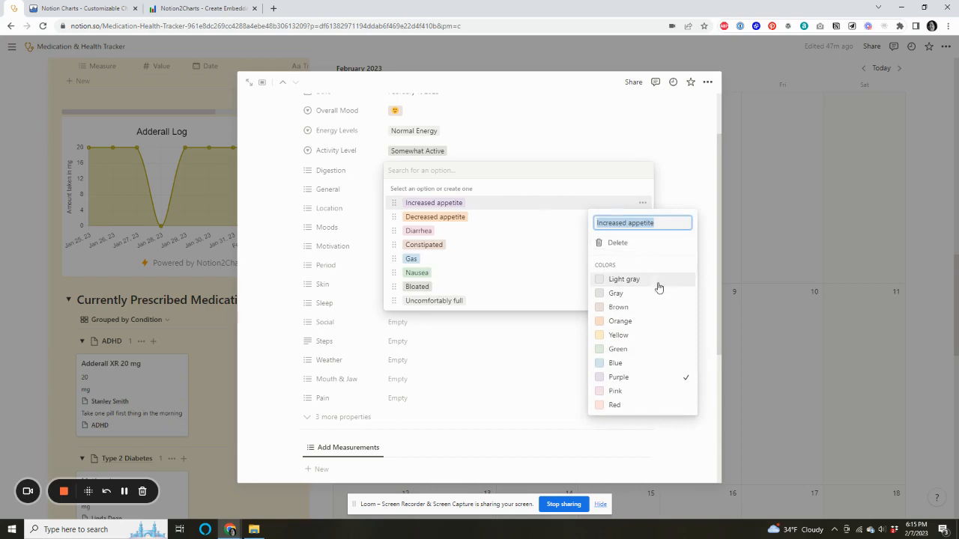
# Step: Try entering New as an additional Digestion option in the Feb 7, 2023 log
pyautogui.click(489, 172)
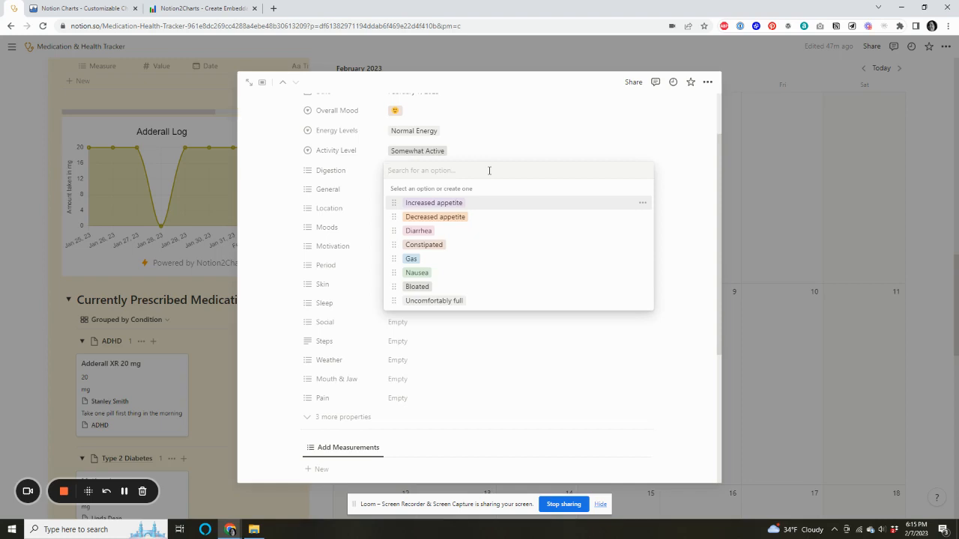
pyautogui.write('New')
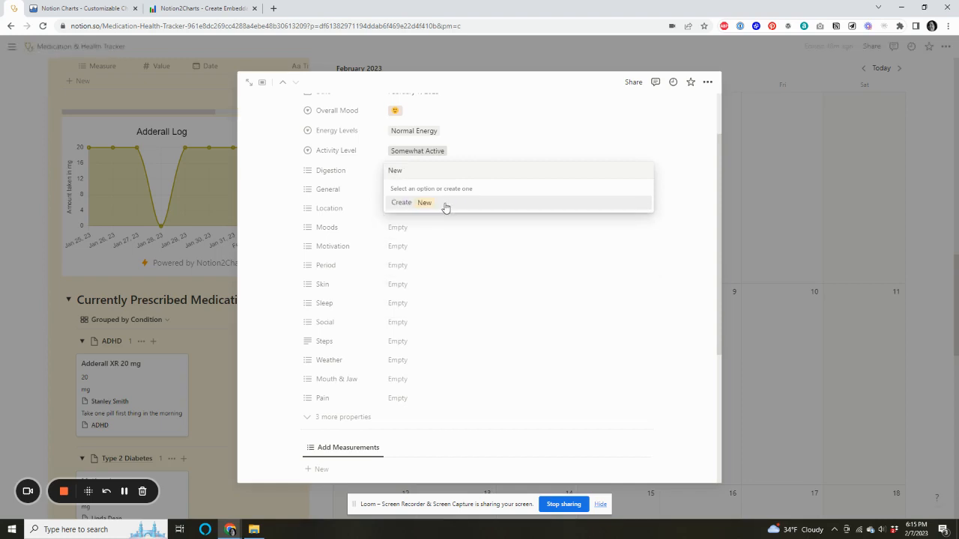
pyautogui.press('BackSpace')
pyautogui.press('BackSpace')
pyautogui.press('BackSpace')
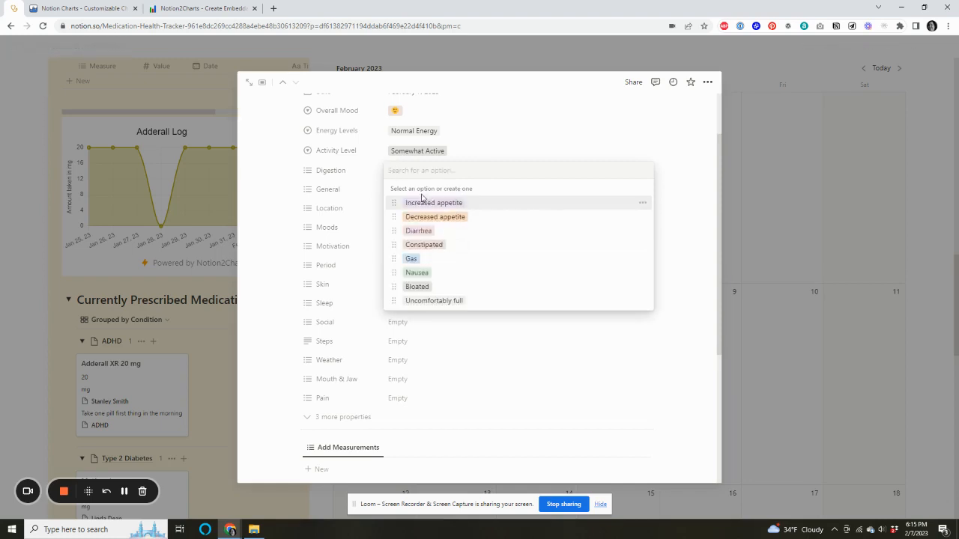
pyautogui.click(254, 202)
# Step: View the Location and Moods options of the Feb 7, 2023 log and look over its remaining properties and Medication Log section
pyautogui.click(419, 209)
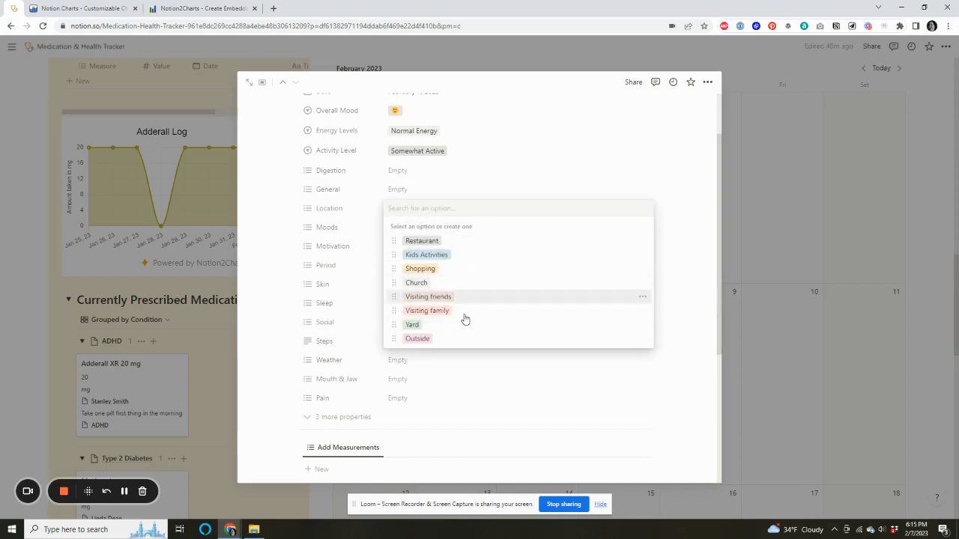
pyautogui.click(247, 227)
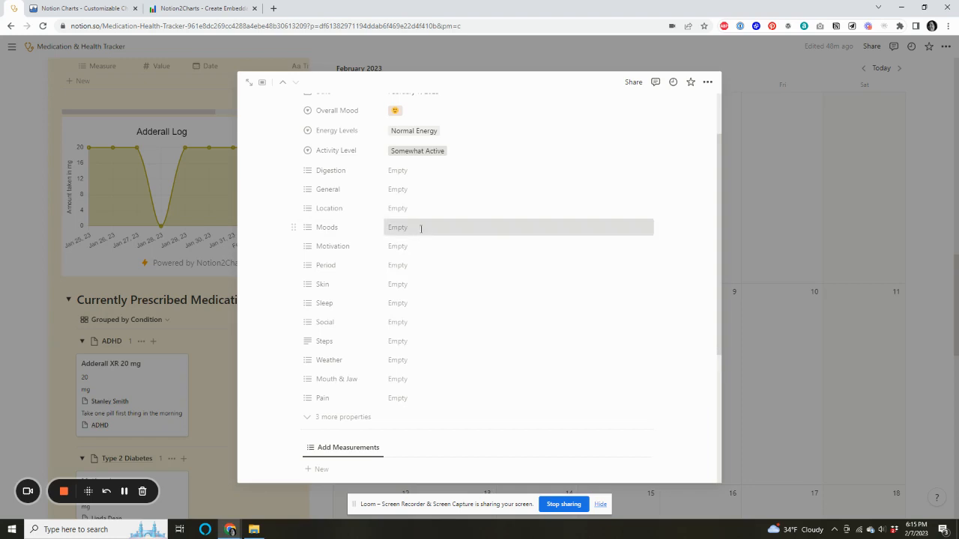
pyautogui.click(419, 227)
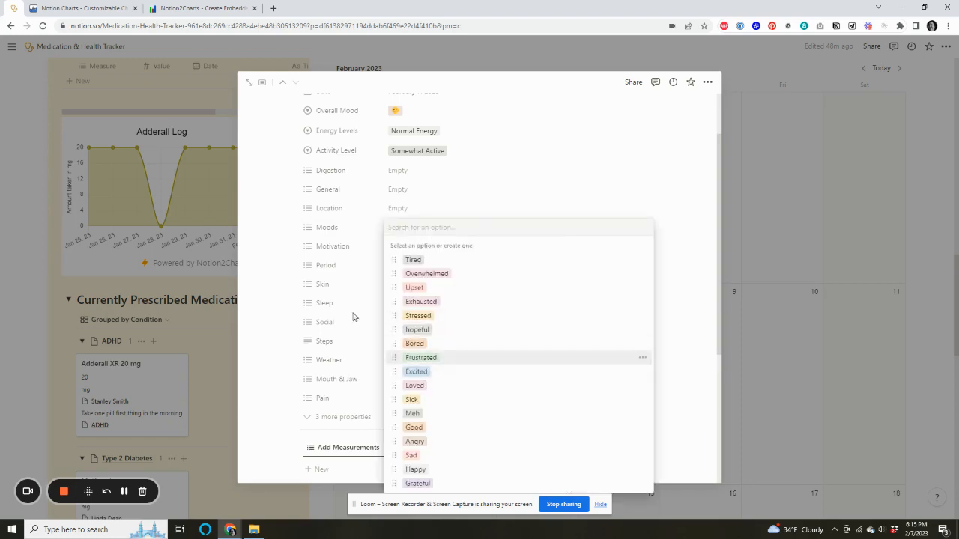
pyautogui.click(271, 299)
pyautogui.scroll(-1, 272, 297)
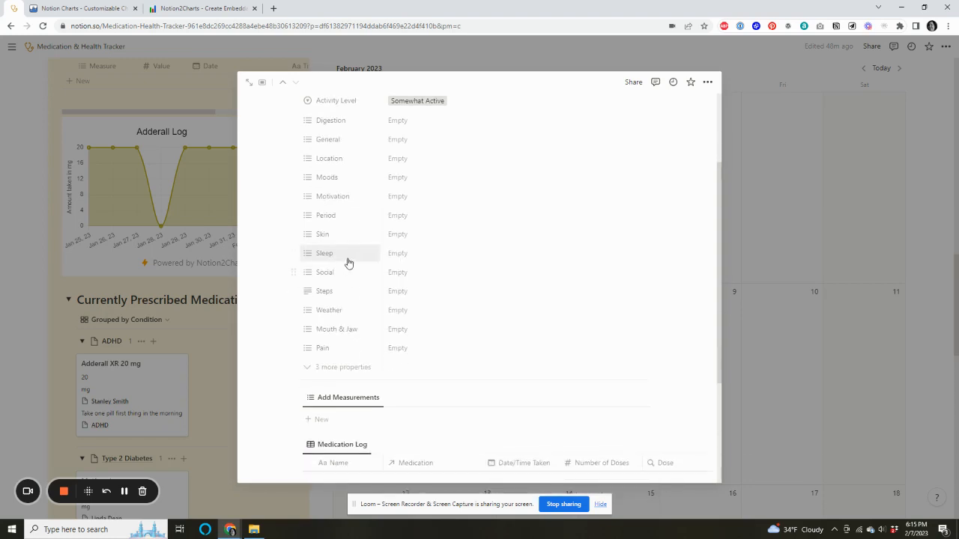
pyautogui.scroll(-1, 435, 333)
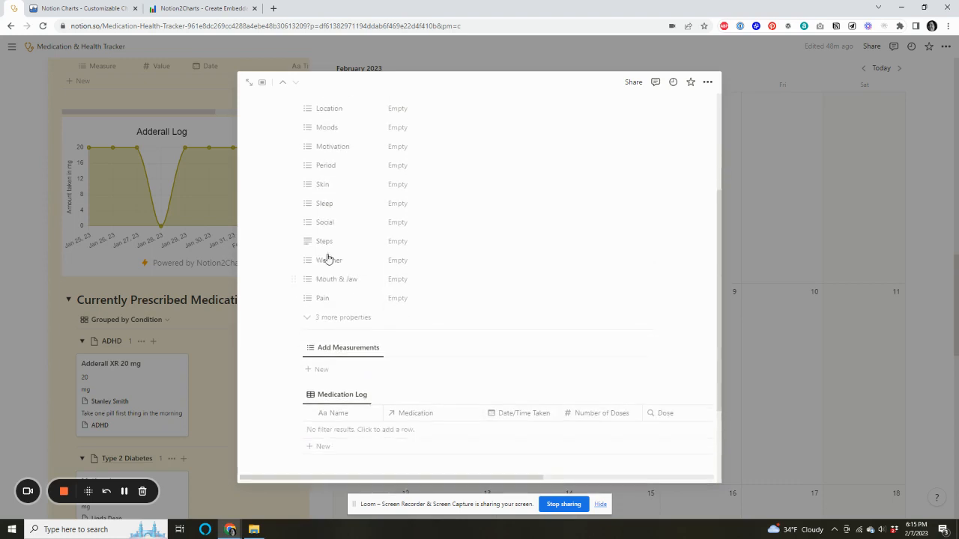
# Step: View the property options of Period and Pain in the Feb 7, 2023 log and look over its remaining properties
pyautogui.click(295, 166)
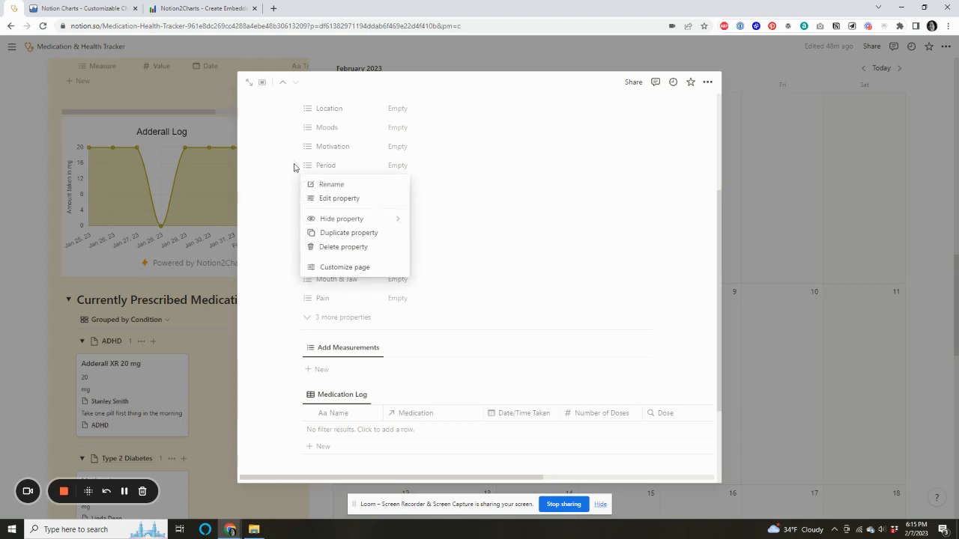
pyautogui.click(264, 228)
pyautogui.scroll(3, 276, 223)
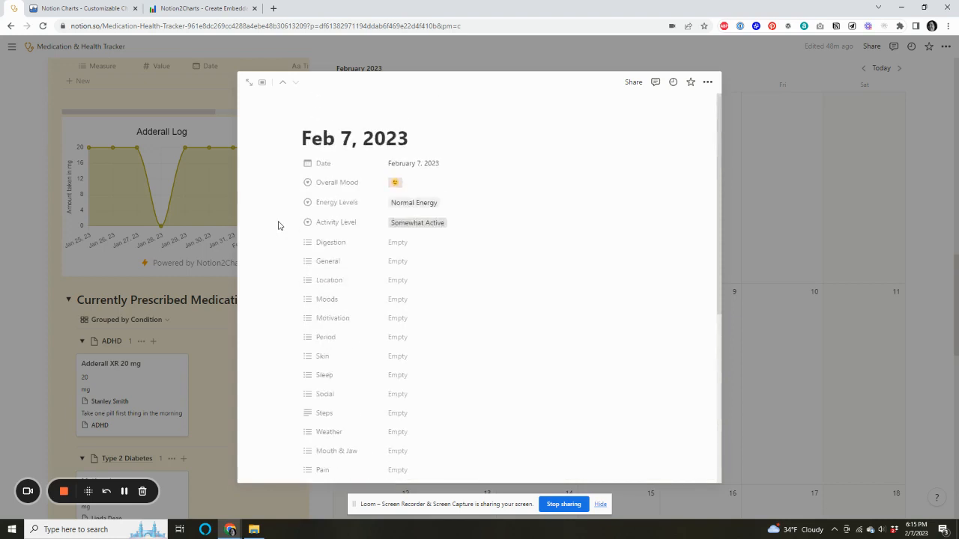
pyautogui.scroll(-2, 315, 195)
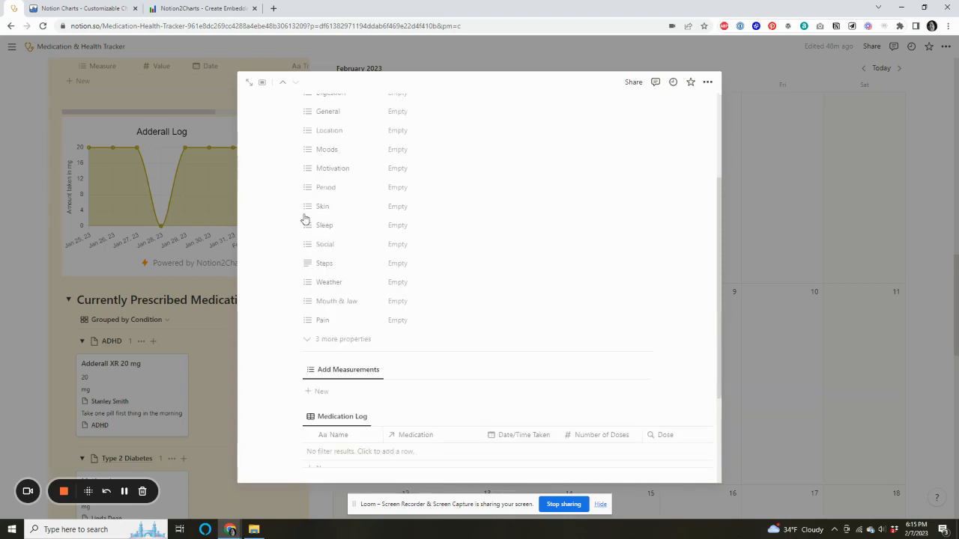
pyautogui.click(295, 320)
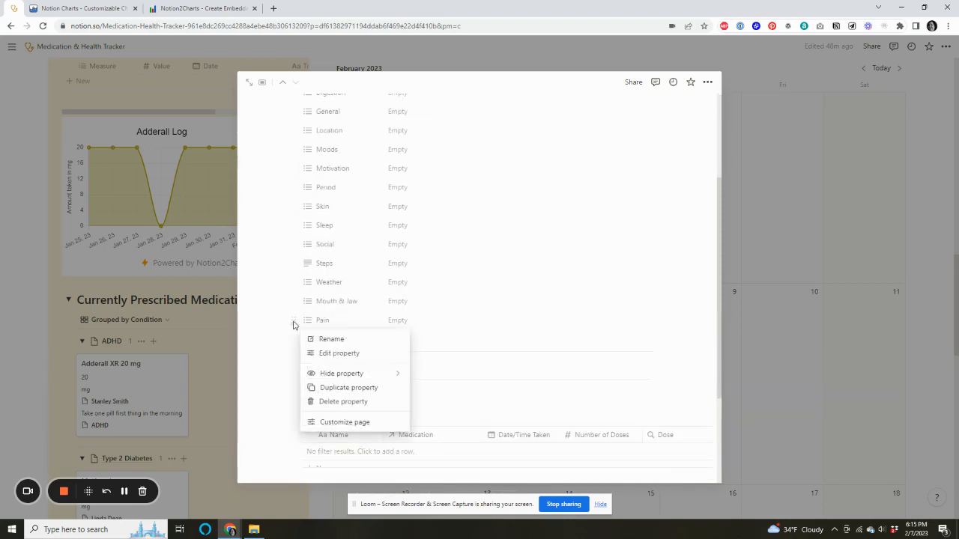
pyautogui.click(273, 304)
pyautogui.scroll(-2, 273, 300)
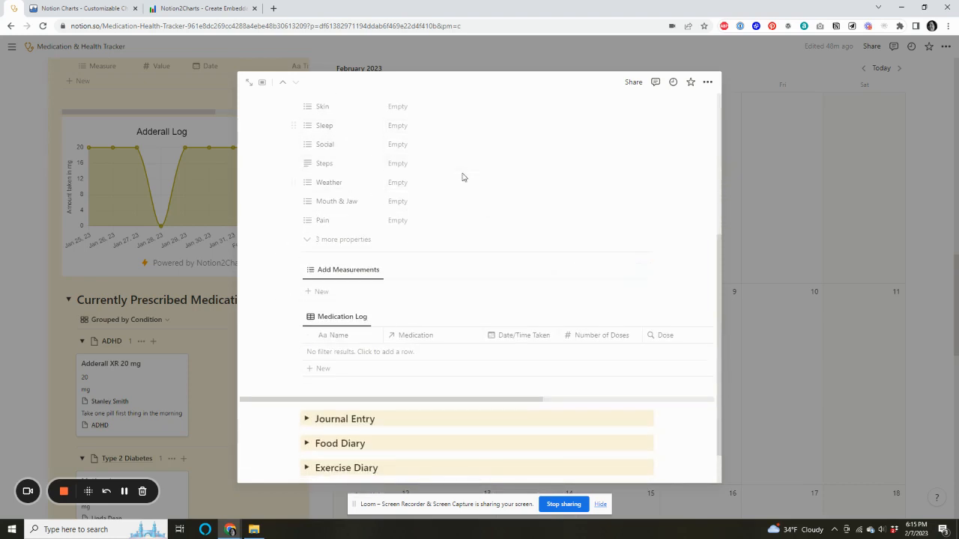
# Step: Add a measurement named 110/65 to the Feb 7, 2023 log and date it February 7, 2023
pyautogui.scroll(-1, 424, 229)
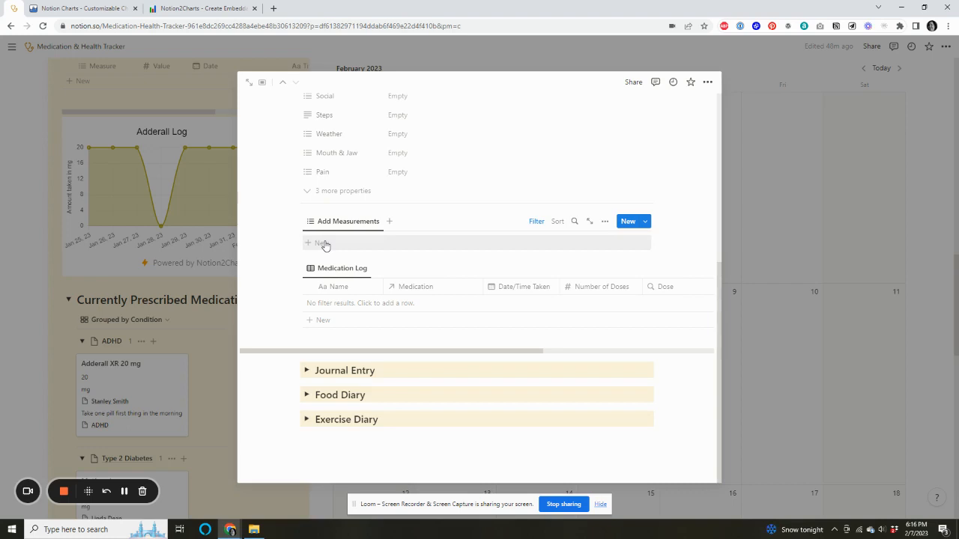
pyautogui.click(323, 243)
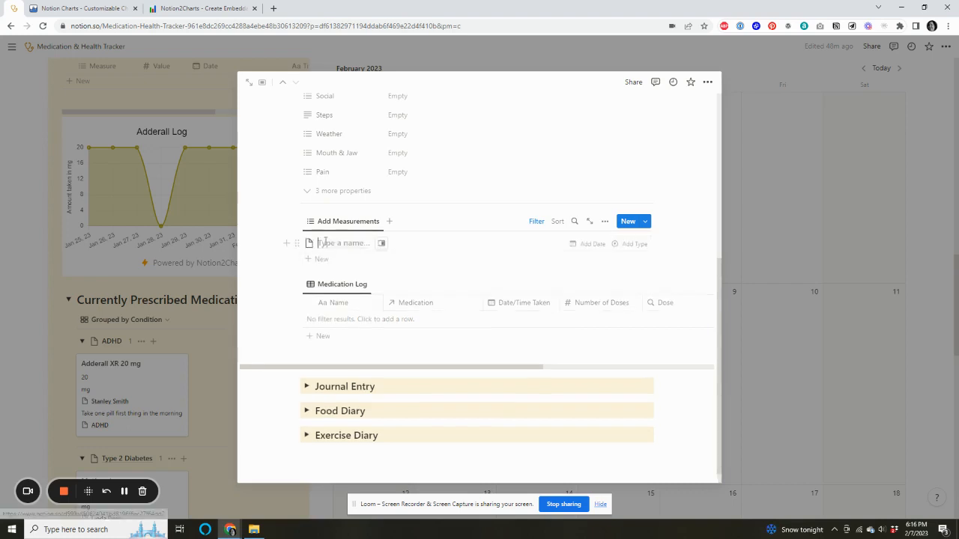
pyautogui.click(380, 246)
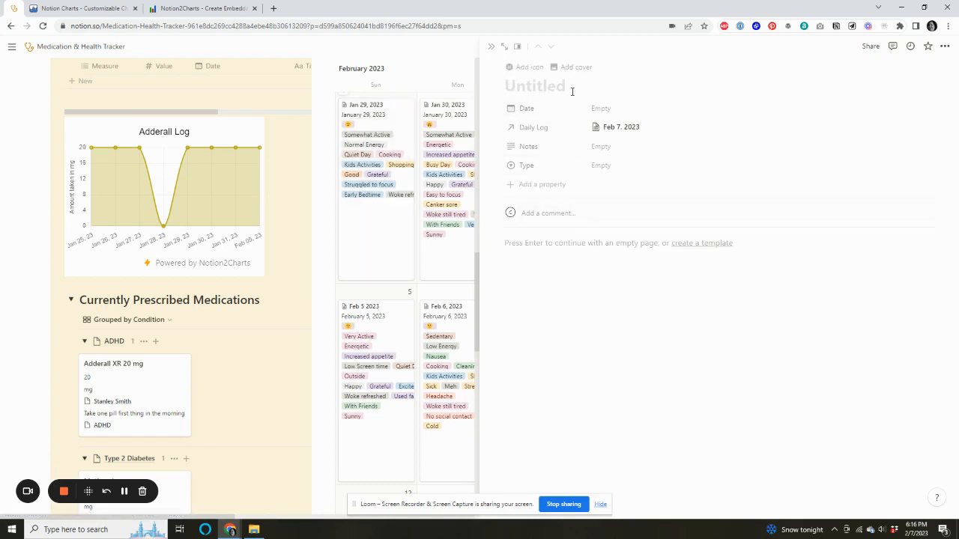
pyautogui.write('110/65')
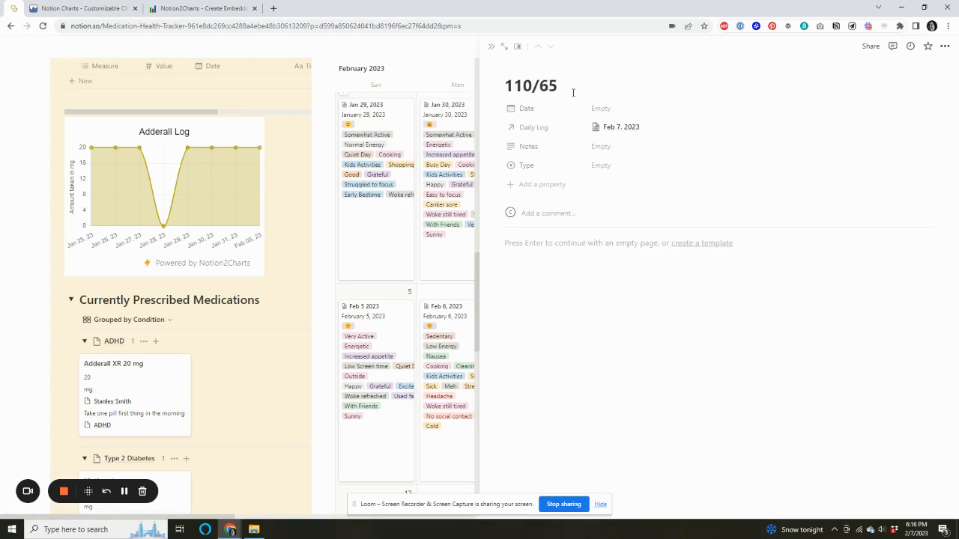
pyautogui.click(610, 109)
pyautogui.click(638, 195)
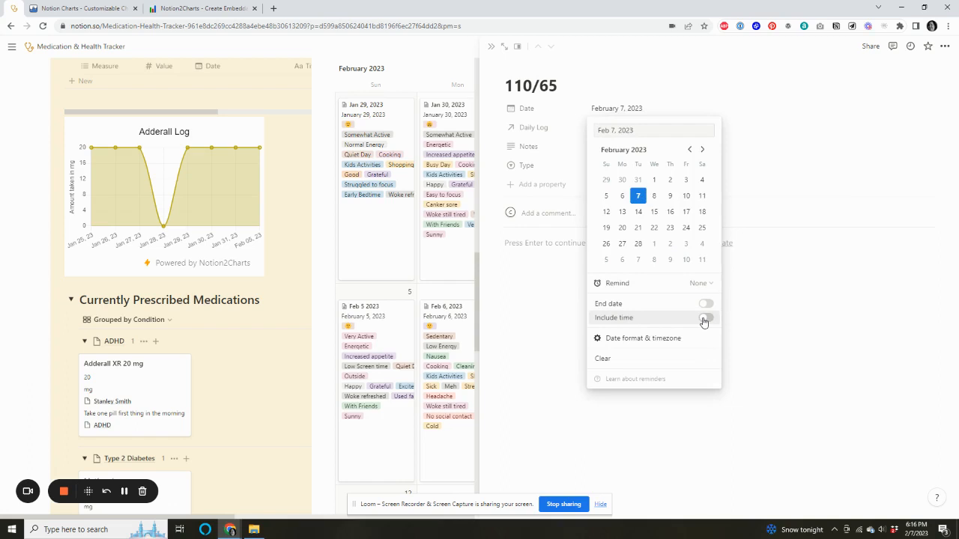
pyautogui.click(764, 342)
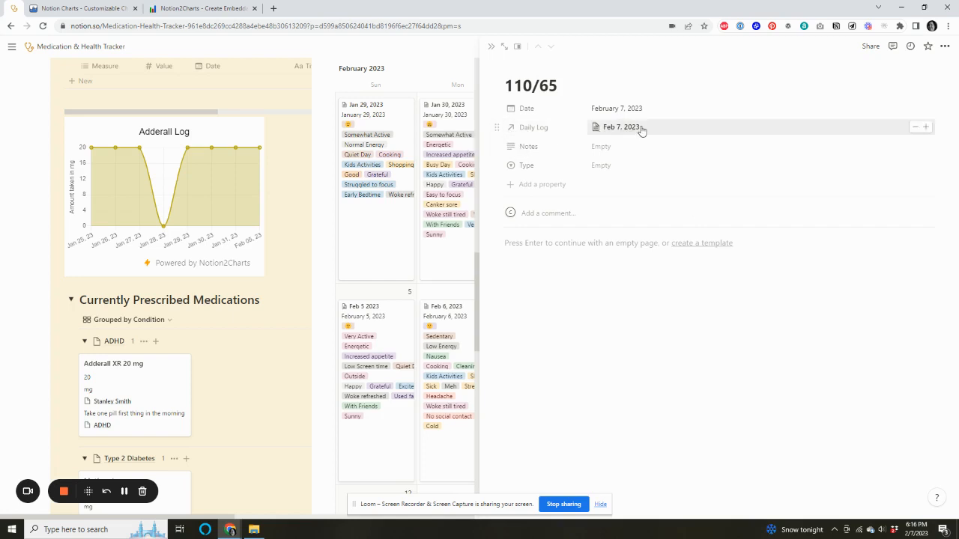
# Step: Set the 110/65 measurement's type to Blood Pressure and return to the Feb 7, 2023 daily log
pyautogui.click(601, 170)
pyautogui.click(601, 166)
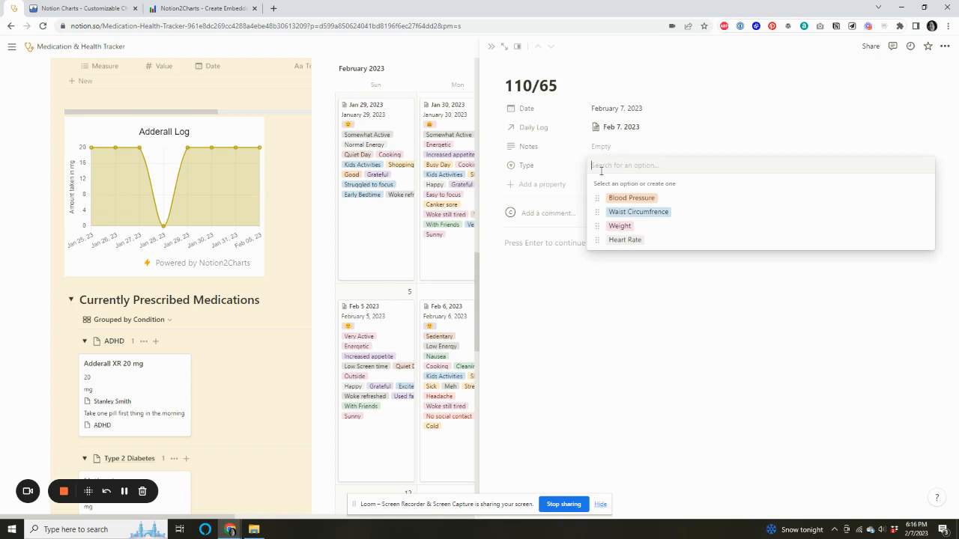
pyautogui.click(671, 200)
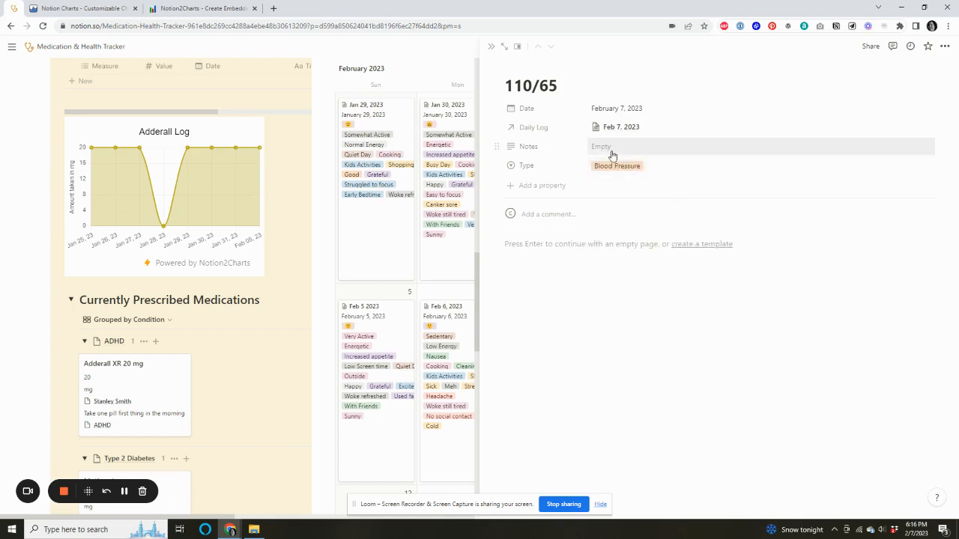
pyautogui.click(491, 46)
pyautogui.click(529, 381)
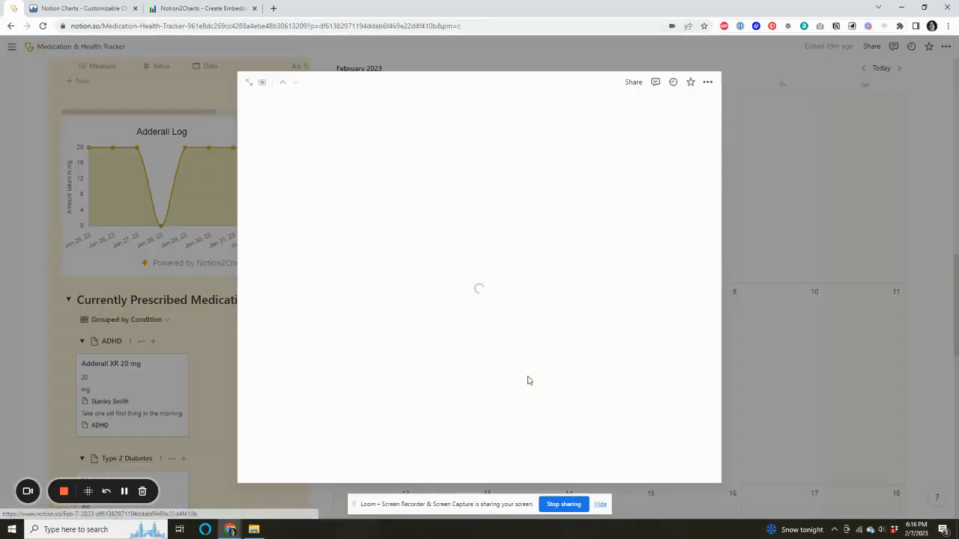
# Step: Add an entry named Metformin to the Medication Log of the Feb 7, 2023 daily log
pyautogui.scroll(-3, 488, 157)
pyautogui.scroll(-2, 488, 158)
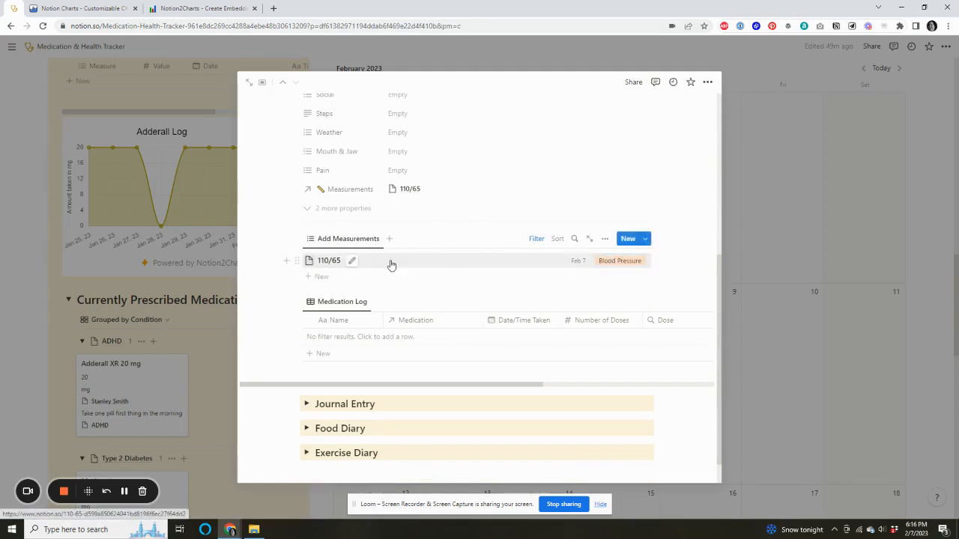
pyautogui.click(326, 343)
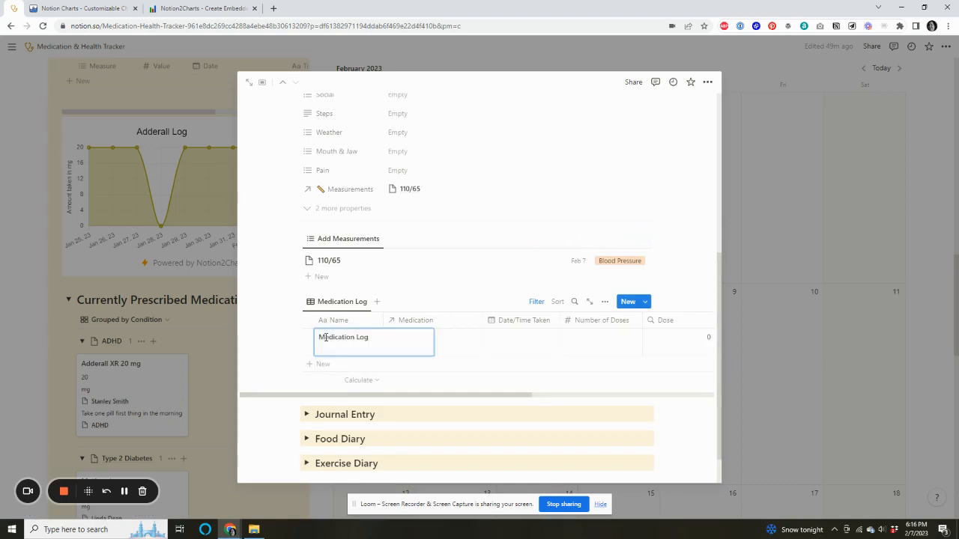
pyautogui.press('Return')
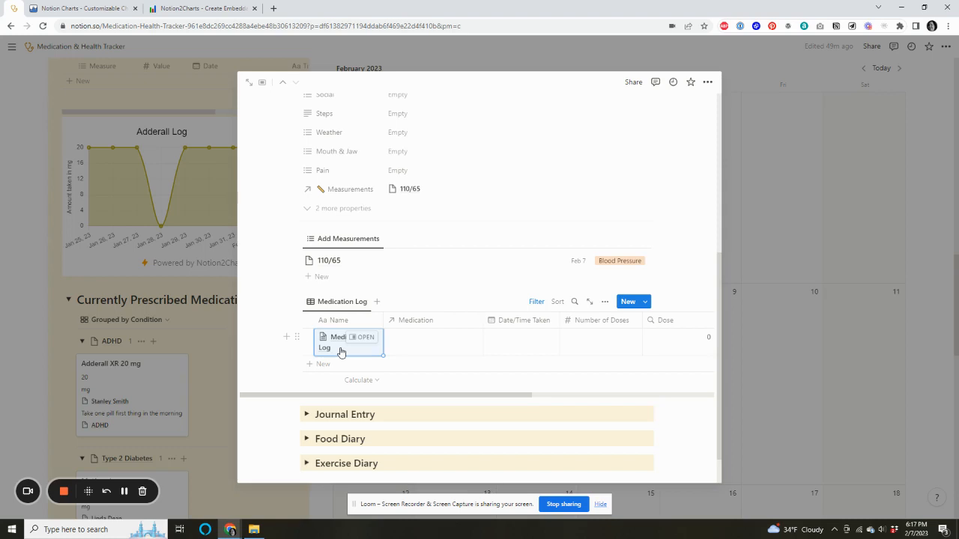
pyautogui.click(341, 352)
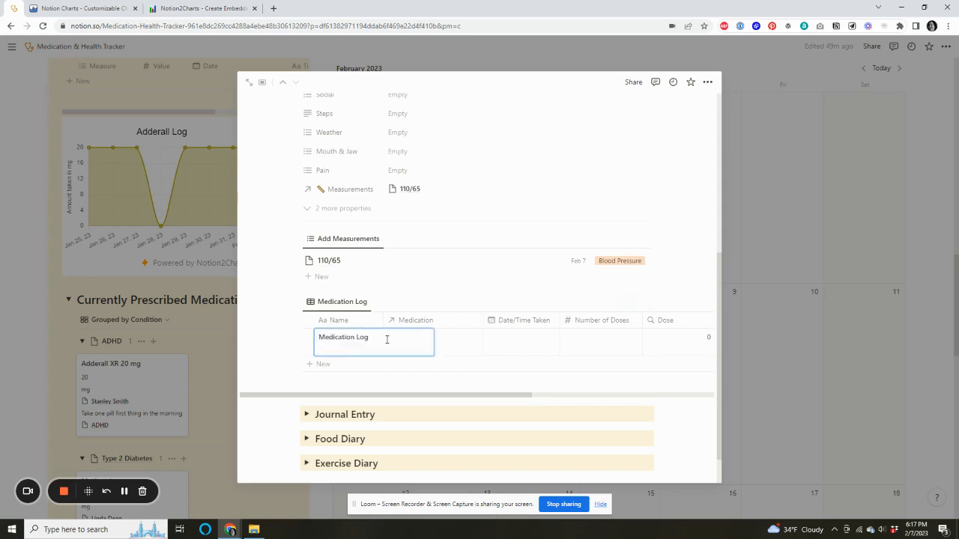
pyautogui.moveTo(387, 339); pyautogui.dragTo(309, 344)
pyautogui.write('Met')
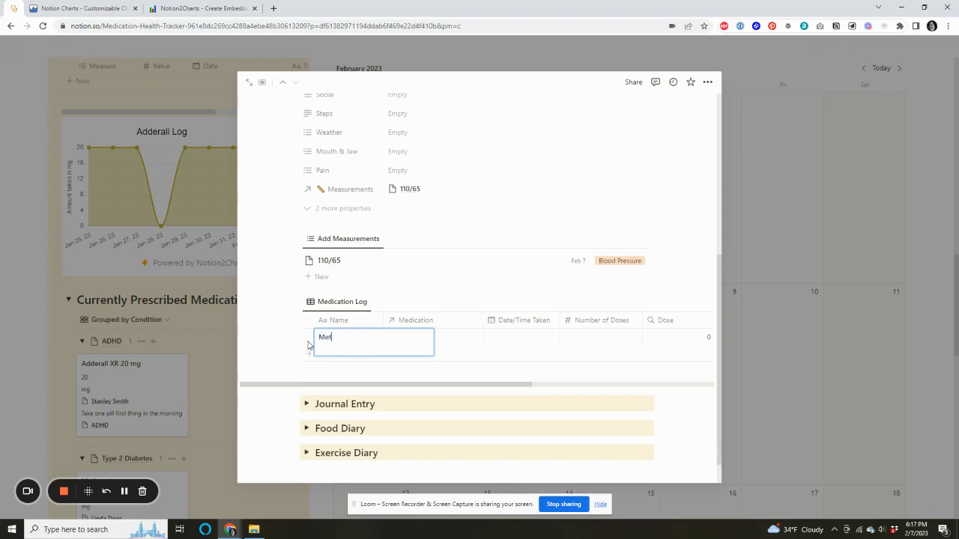
pyautogui.write('formin')
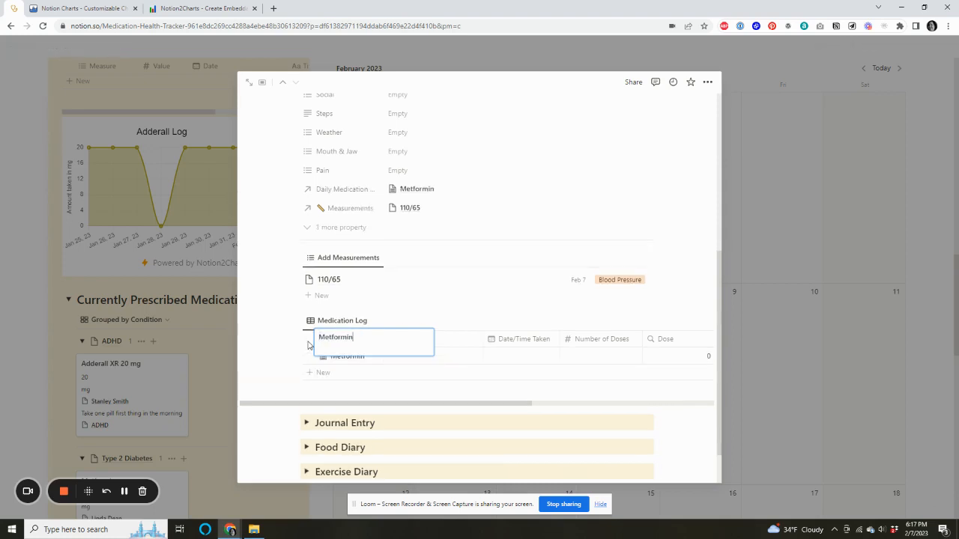
pyautogui.press('Return')
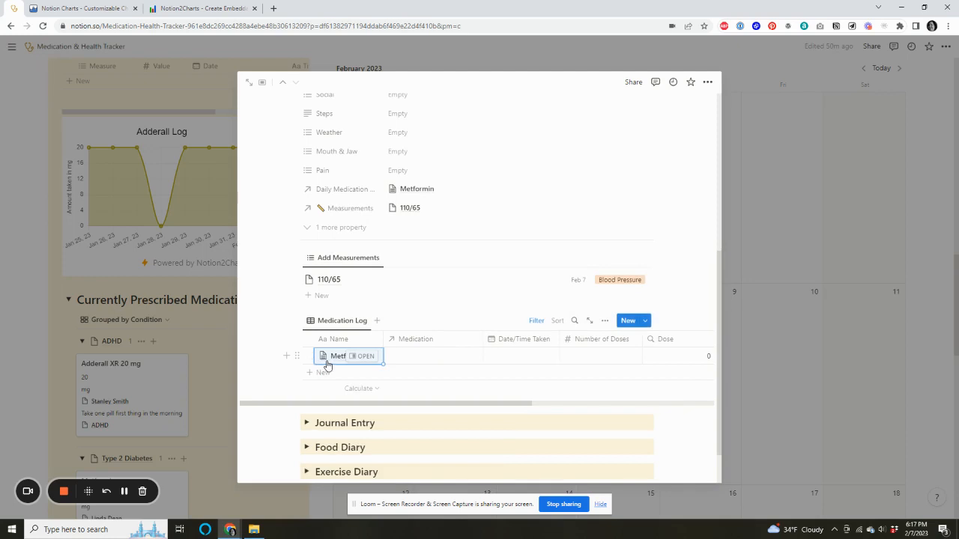
# Step: Link the Metformin entry to the Metformin medication and set its Date/Time Taken to February 7, 2023 3:00 PM
pyautogui.click(414, 358)
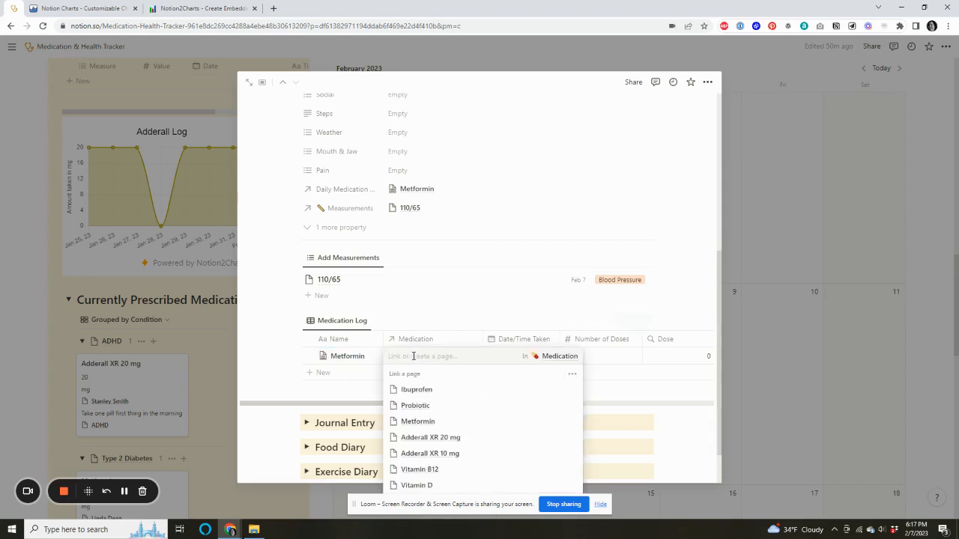
pyautogui.click(440, 423)
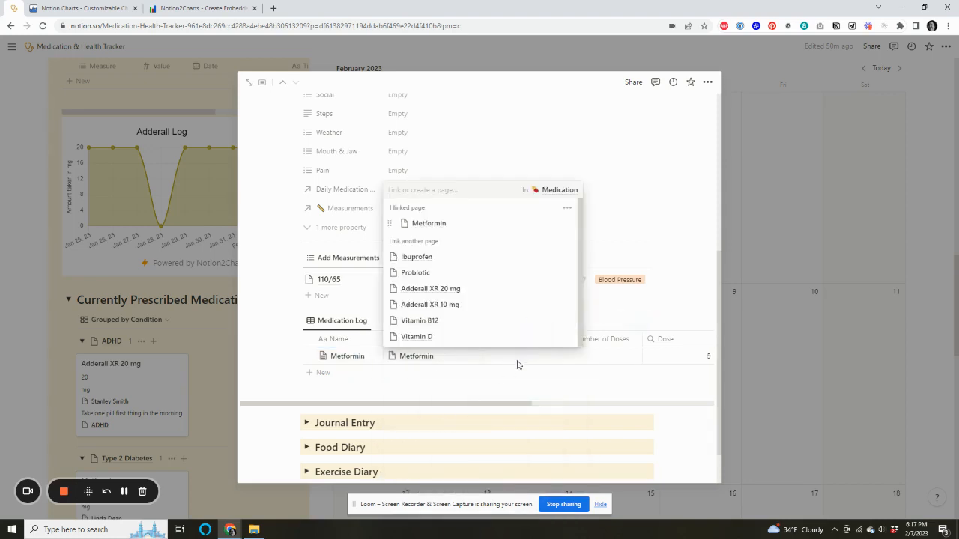
pyautogui.press('Escape')
pyautogui.click(521, 360)
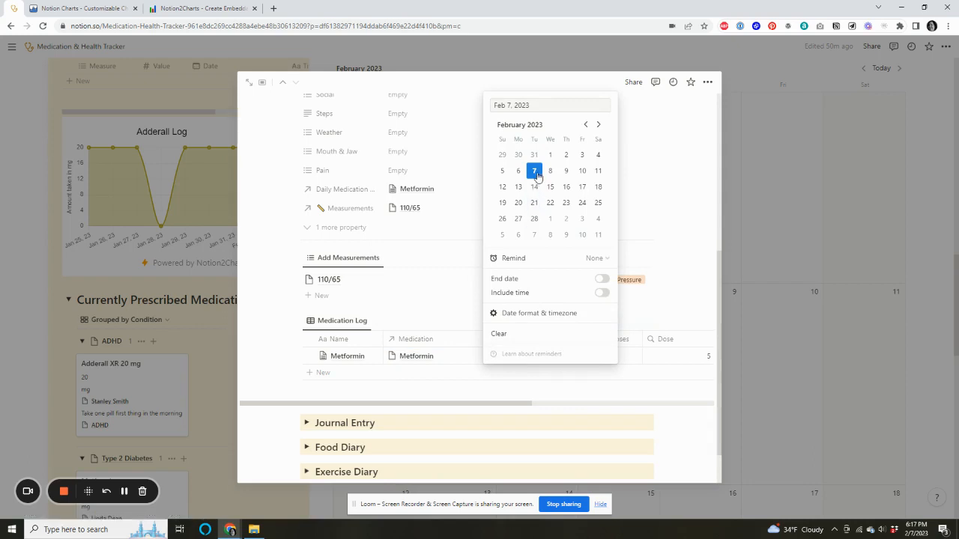
pyautogui.click(602, 293)
pyautogui.click(553, 110)
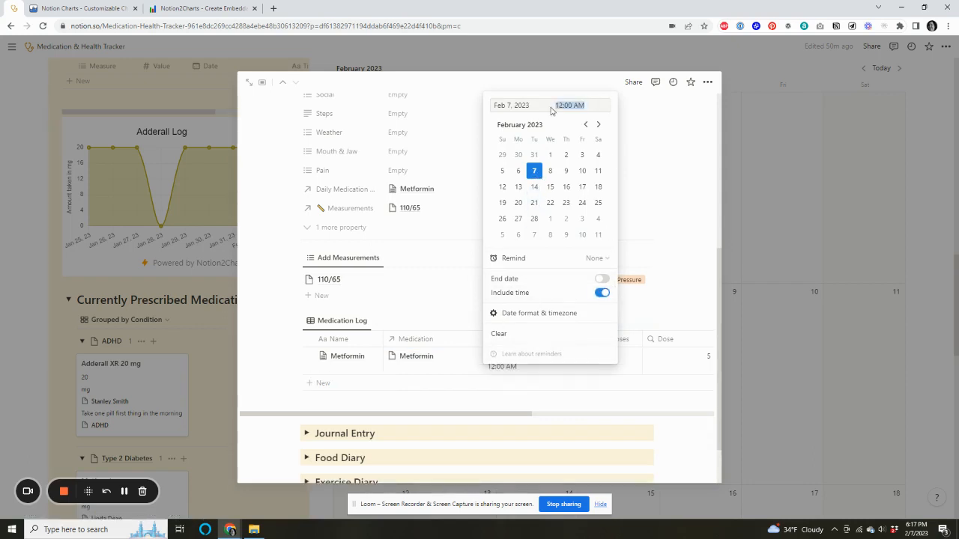
pyautogui.write('3:00 PM')
pyautogui.press('Return')
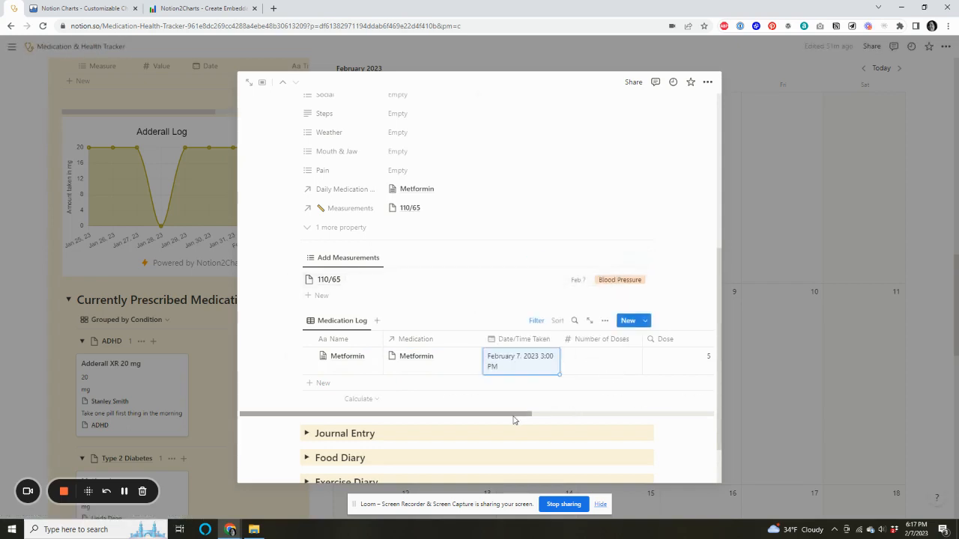
# Step: Set the Metformin entry's Number of Doses to 1 and view its Measurement and Amount taken columns
pyautogui.moveTo(515, 418); pyautogui.dragTo(574, 410)
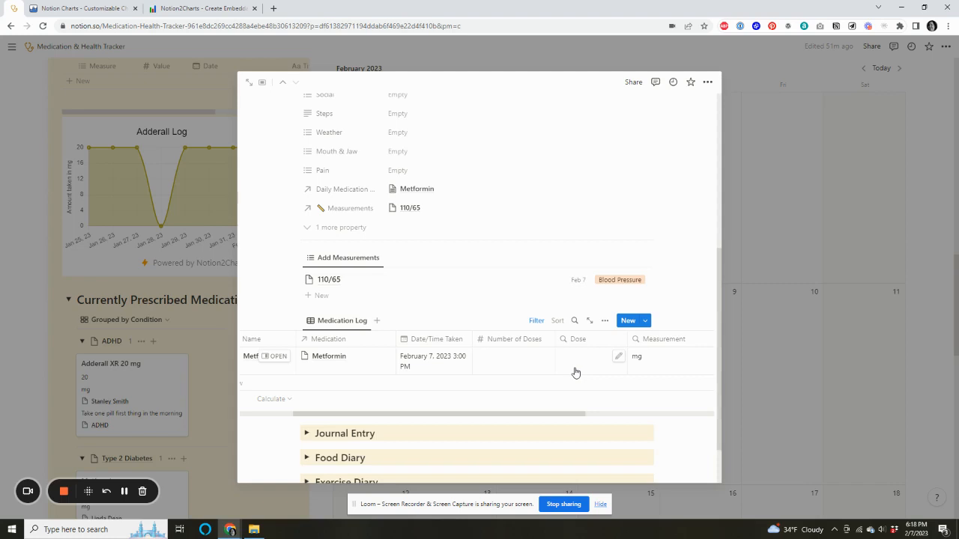
pyautogui.click(534, 362)
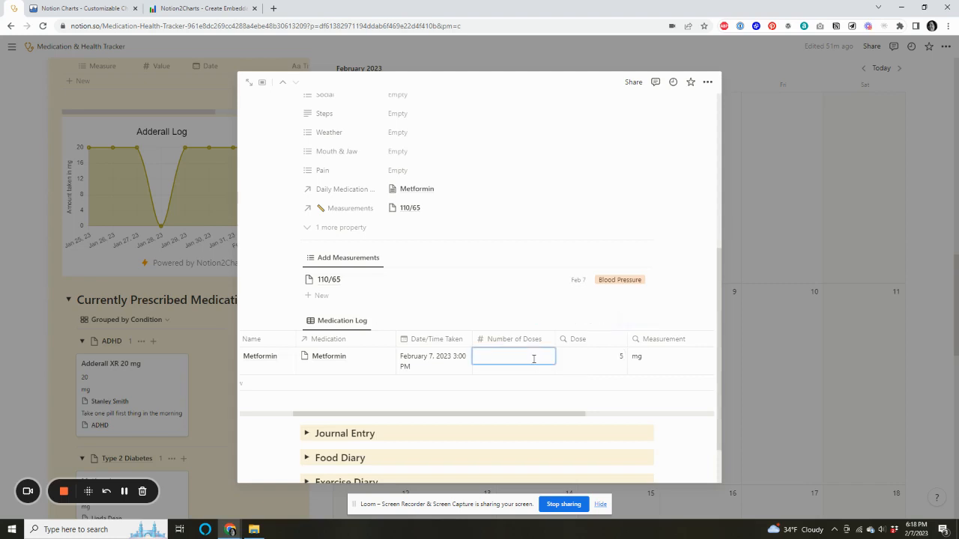
pyautogui.write('1')
pyautogui.press('Return')
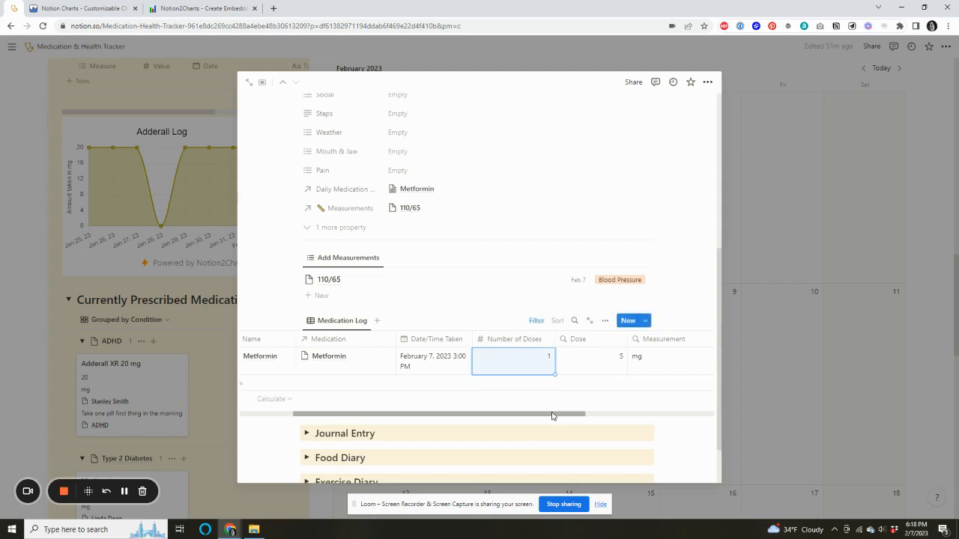
pyautogui.moveTo(552, 416); pyautogui.dragTo(659, 415)
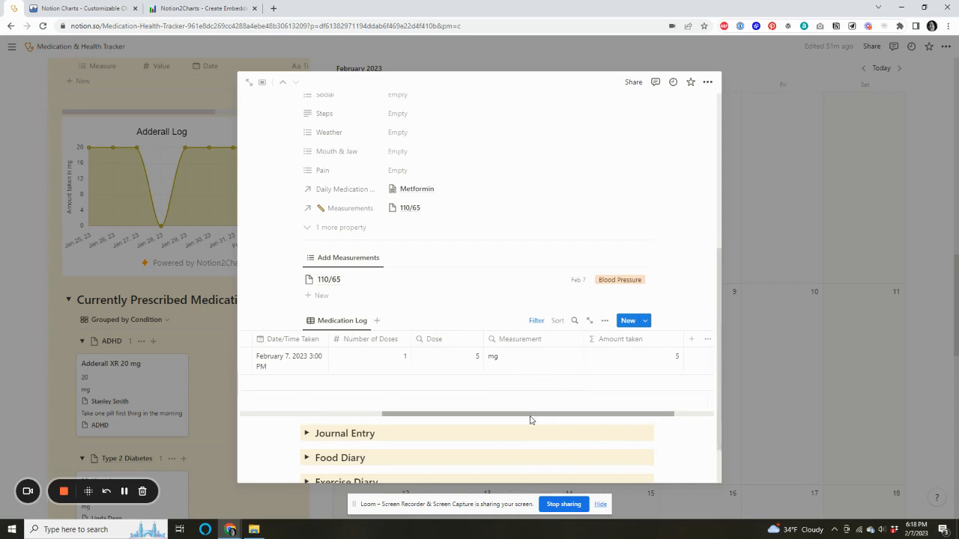
pyautogui.moveTo(531, 417); pyautogui.dragTo(410, 416)
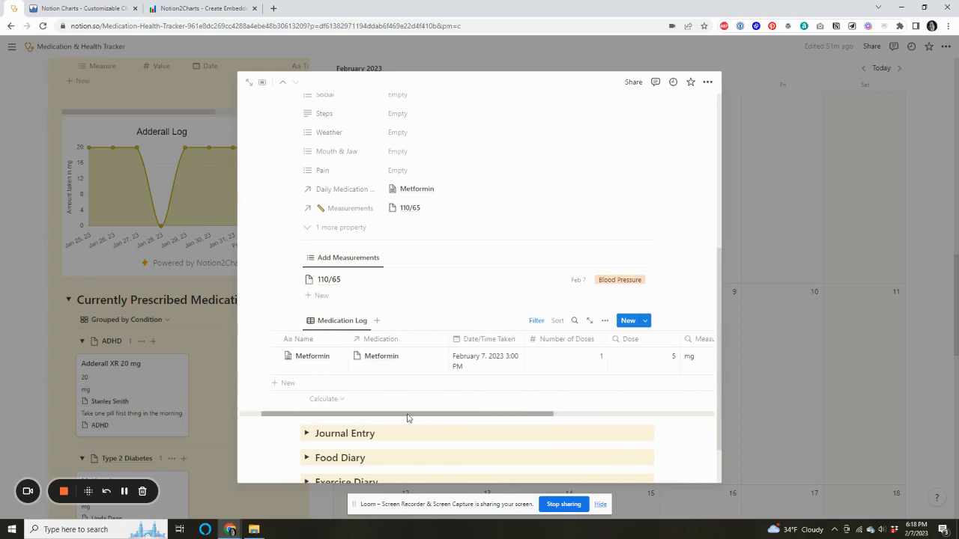
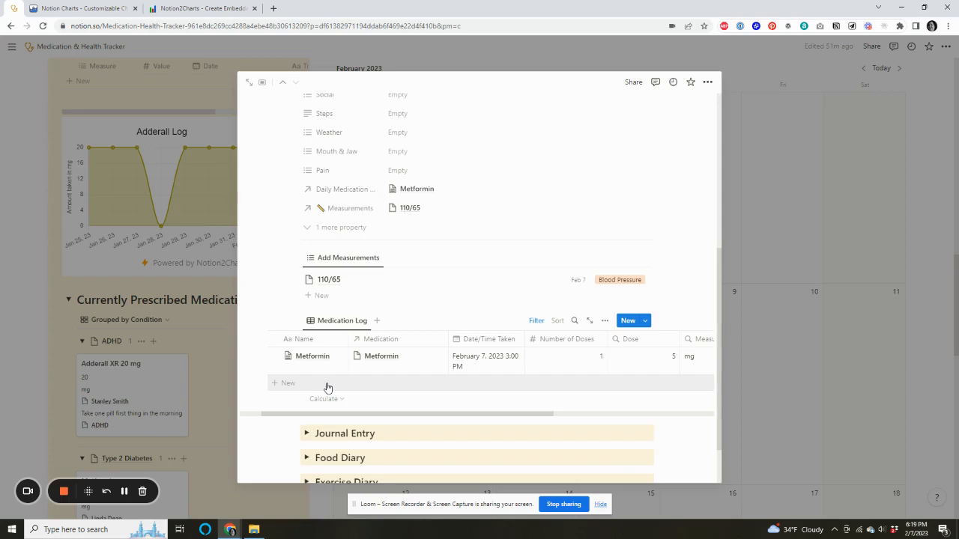
# Step: Add a second entry to the Medication Log of the Feb 7, 2023 daily log and link it to the Ibuprofen medication
pyautogui.scroll(-2, 441, 274)
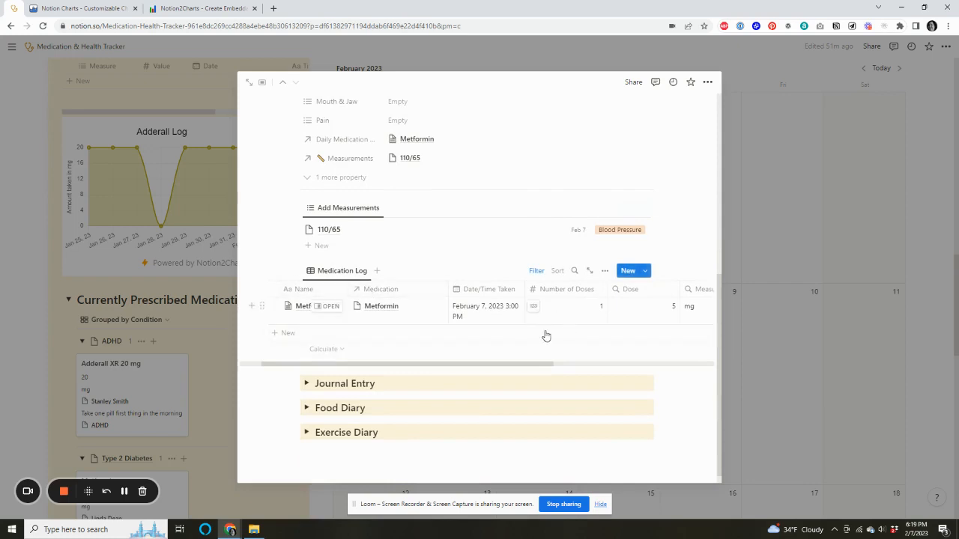
pyautogui.click(298, 336)
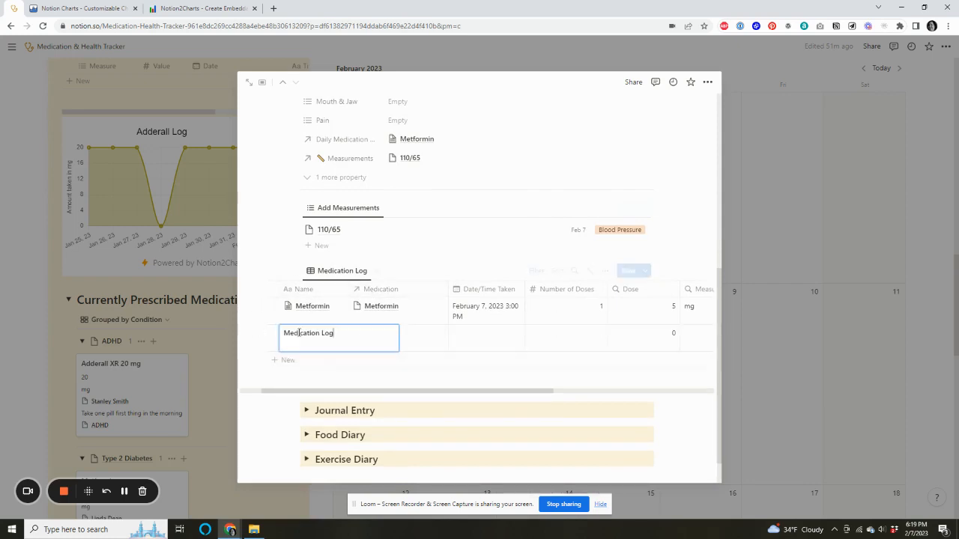
pyautogui.click(430, 343)
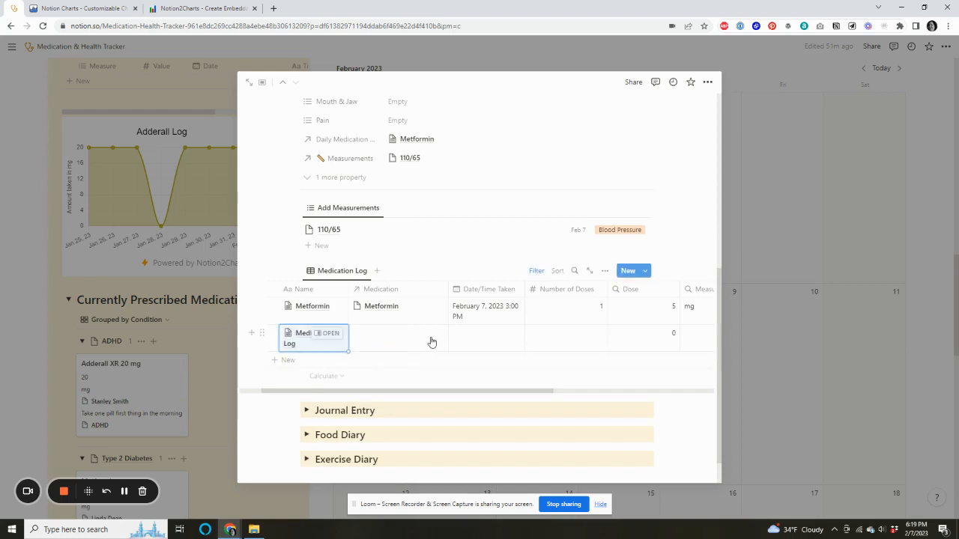
pyautogui.click(430, 337)
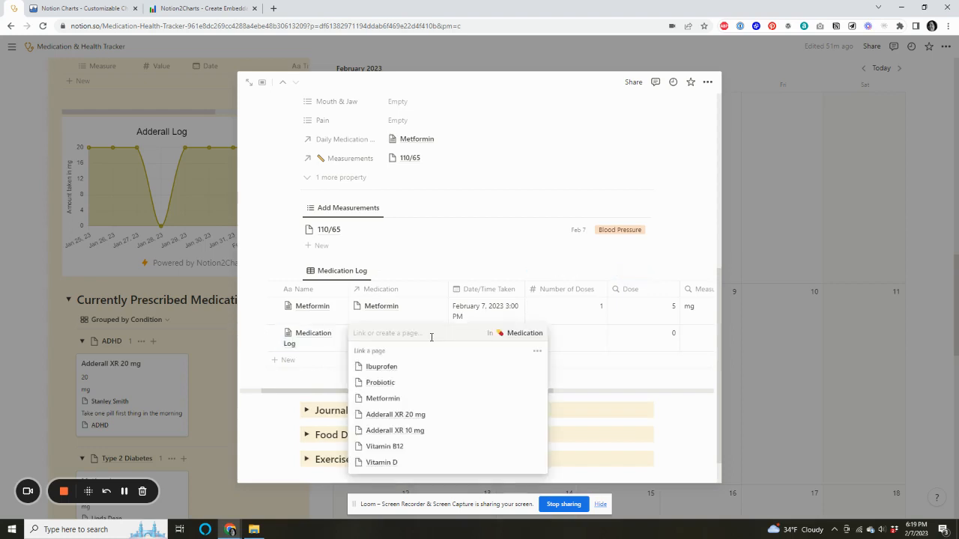
pyautogui.click(407, 366)
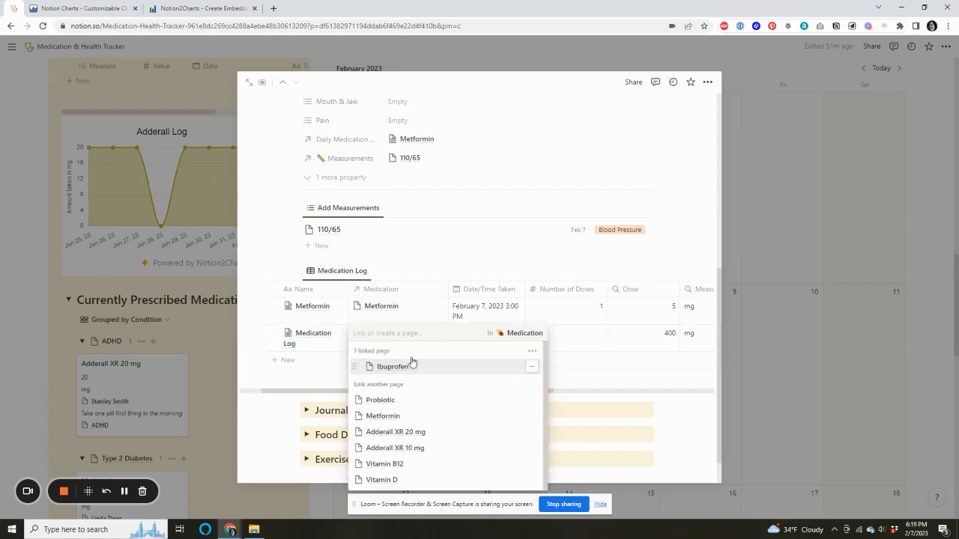
pyautogui.press('Escape')
# Step: Set the Ibuprofen-linked entry's Date/Time Taken to February 7, 2023 and its Number of Doses to 0.5
pyautogui.click(475, 346)
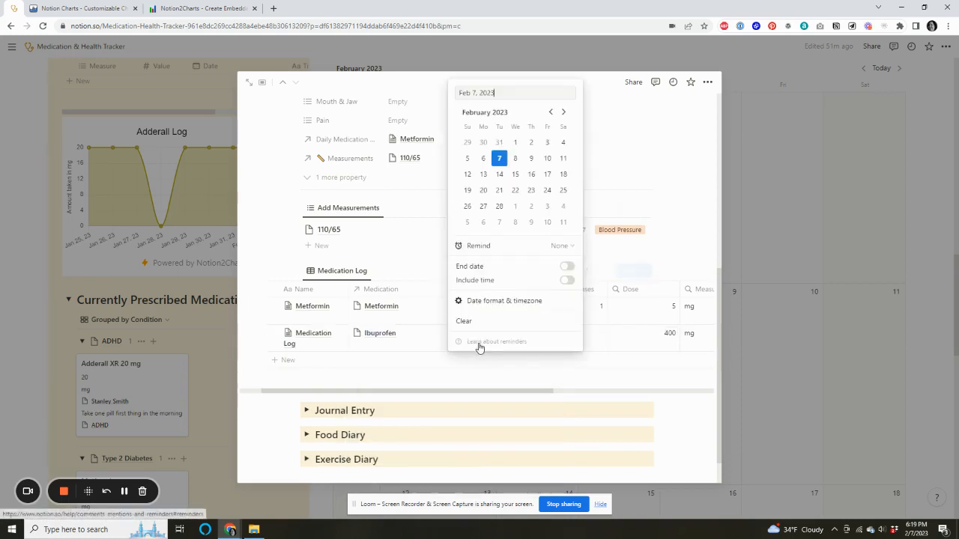
pyautogui.press('Escape')
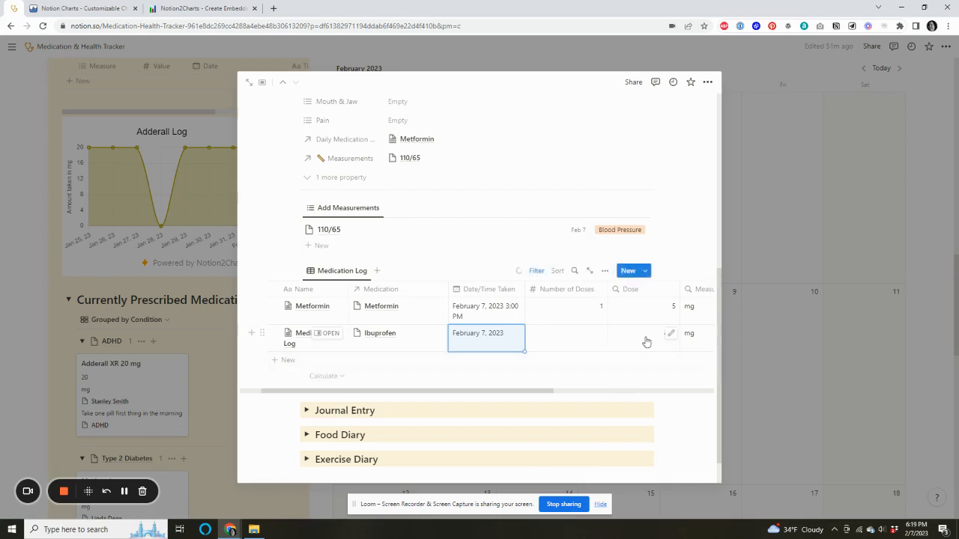
pyautogui.click(577, 337)
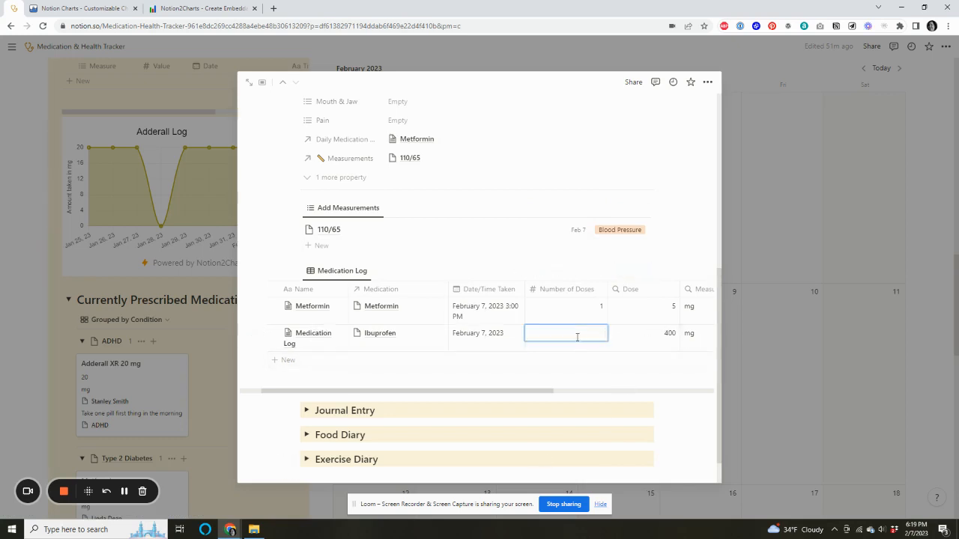
pyautogui.write('0.5')
pyautogui.press('Return')
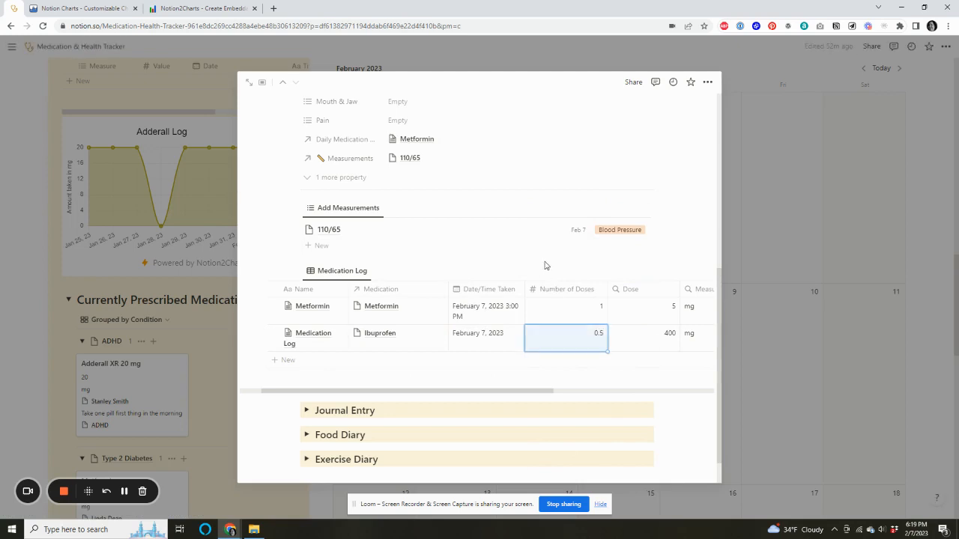
# Step: Rename the second Medication Log entry as Ibuprofen
pyautogui.moveTo(535, 395); pyautogui.dragTo(513, 396)
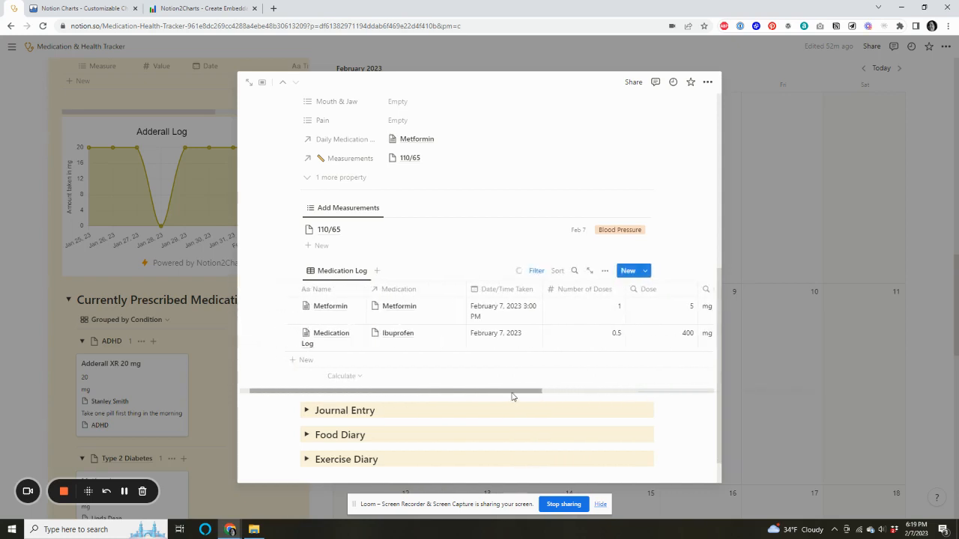
pyautogui.click(329, 343)
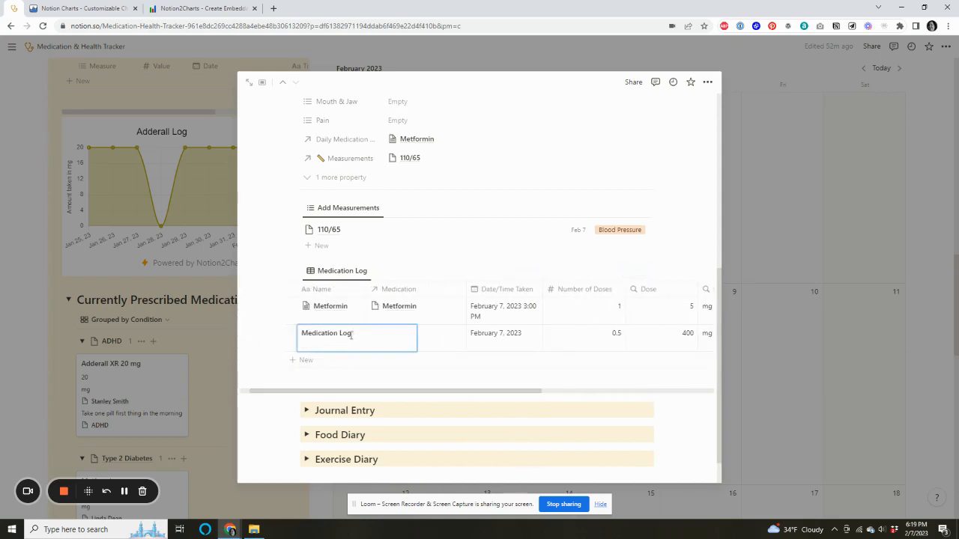
pyautogui.hotkey('ctrl', 'a')
pyautogui.write('Ibup')
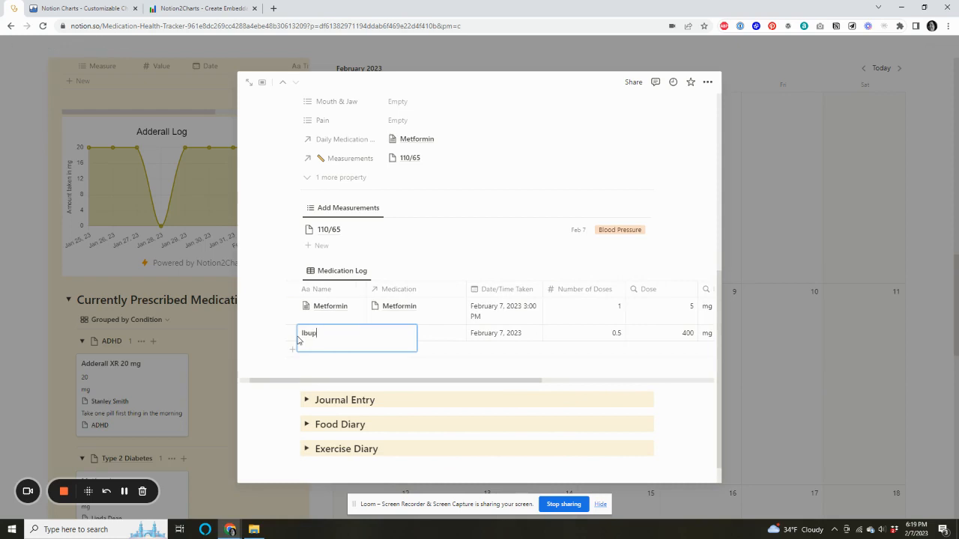
pyautogui.write('rofen')
pyautogui.press('Return')
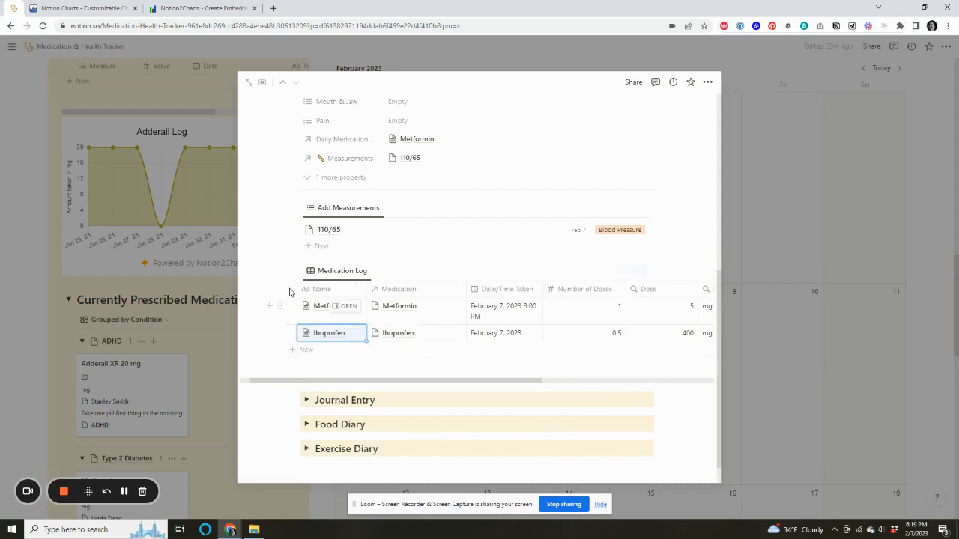
# Step: Expand the Journal Entry, Food Diary and Exercise Diary sections of the daily log to view their contents
pyautogui.scroll(-1, 274, 273)
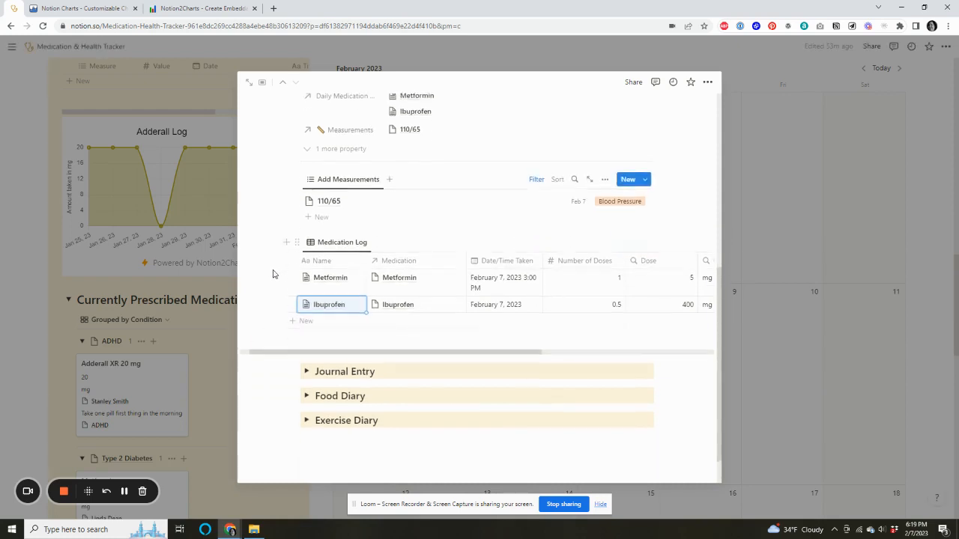
pyautogui.click(306, 371)
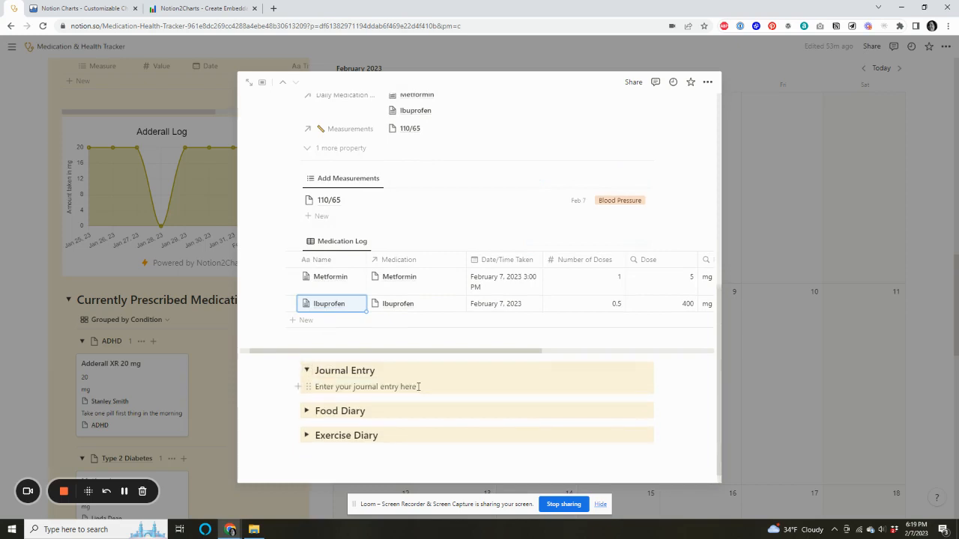
pyautogui.click(306, 411)
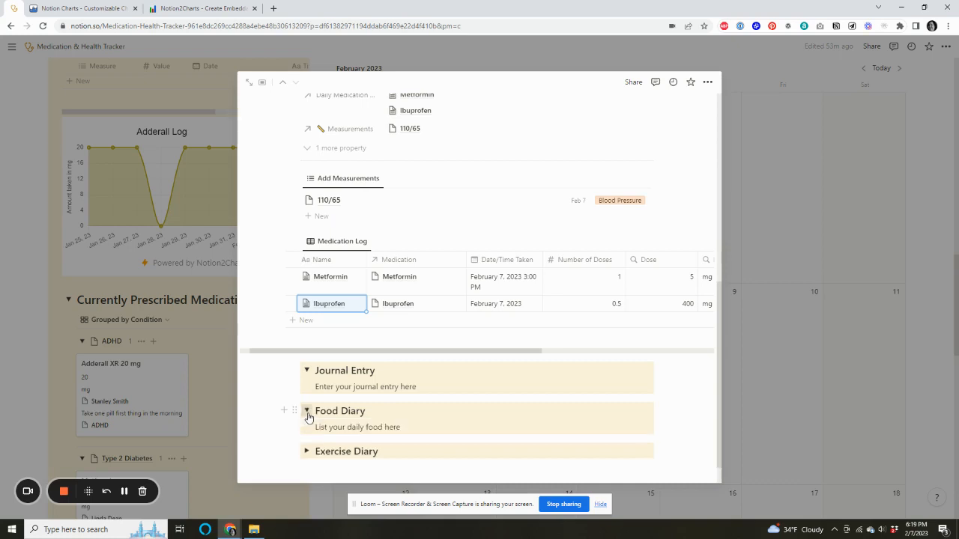
pyautogui.scroll(-1, 420, 422)
pyautogui.click(306, 420)
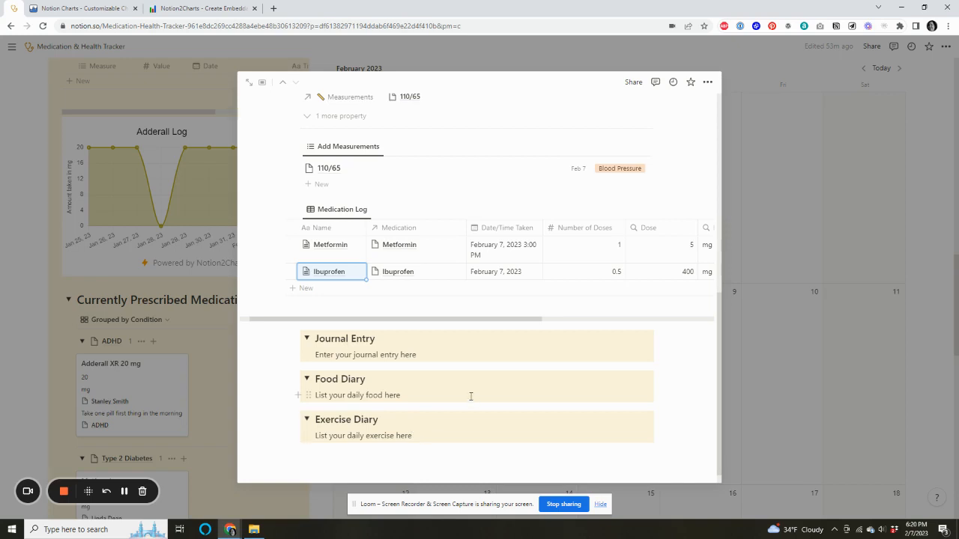
pyautogui.scroll(1, 470, 397)
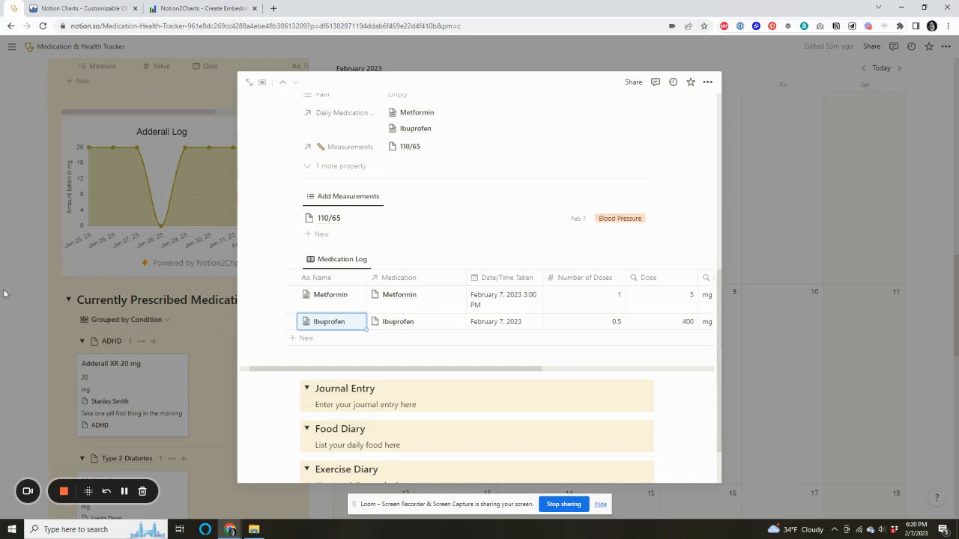
# Step: Close the Feb 7, 2023 daily log and show the daily logs in the Full Log view
pyautogui.click(28, 286)
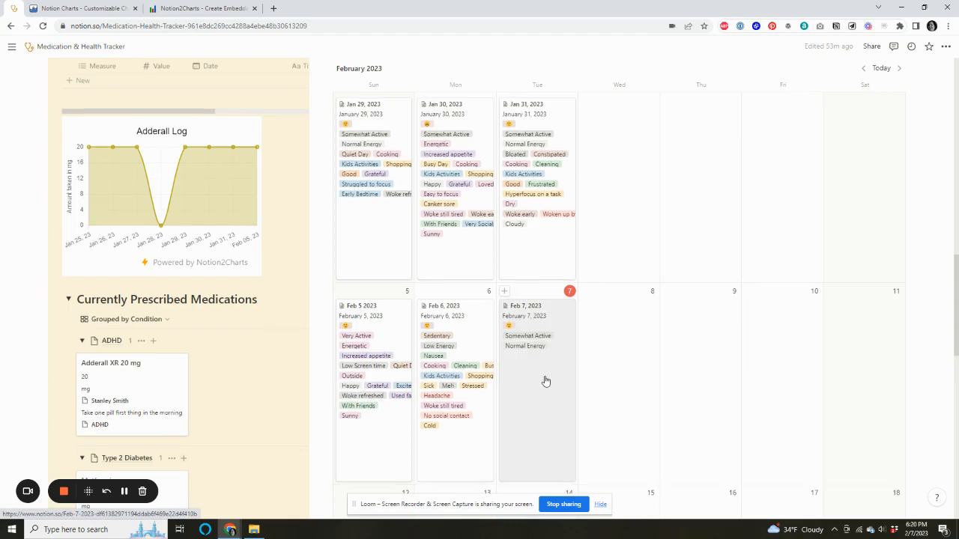
pyautogui.scroll(-1, 545, 381)
pyautogui.scroll(3, 544, 382)
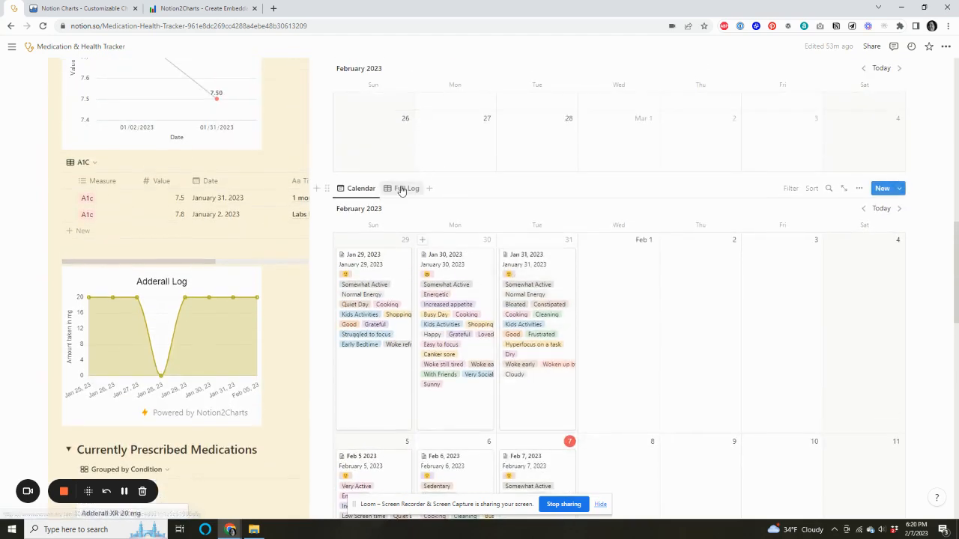
pyautogui.click(404, 189)
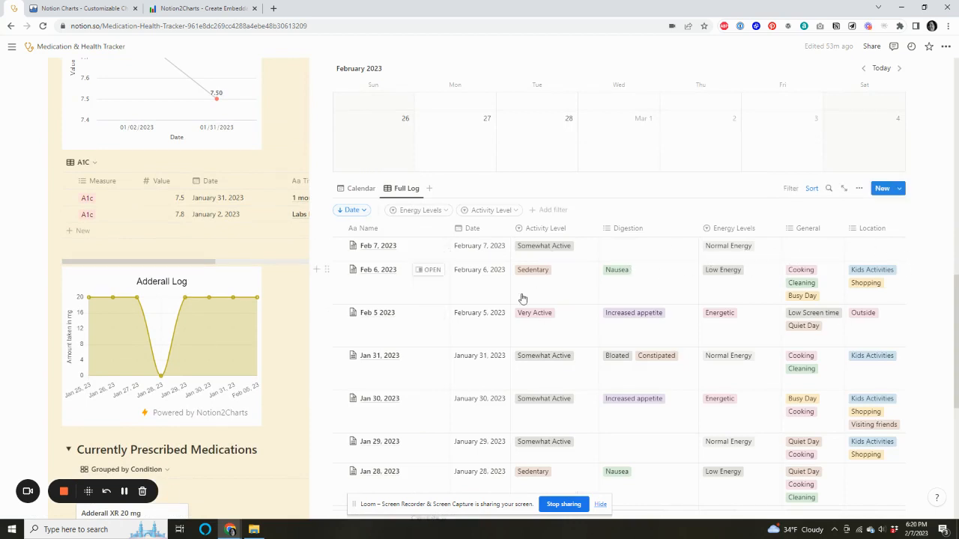
pyautogui.scroll(-1, 455, 302)
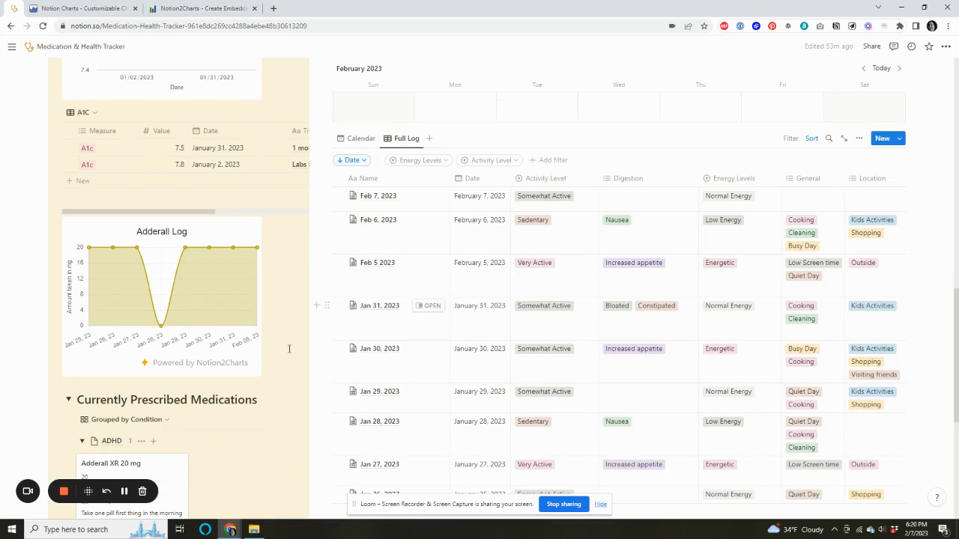
# Step: Examine the A1C chart under Measurement Trackers, check the NotionCharts dashboard, and return to the tracker page
pyautogui.scroll(1, 290, 310)
pyautogui.scroll(3, 291, 311)
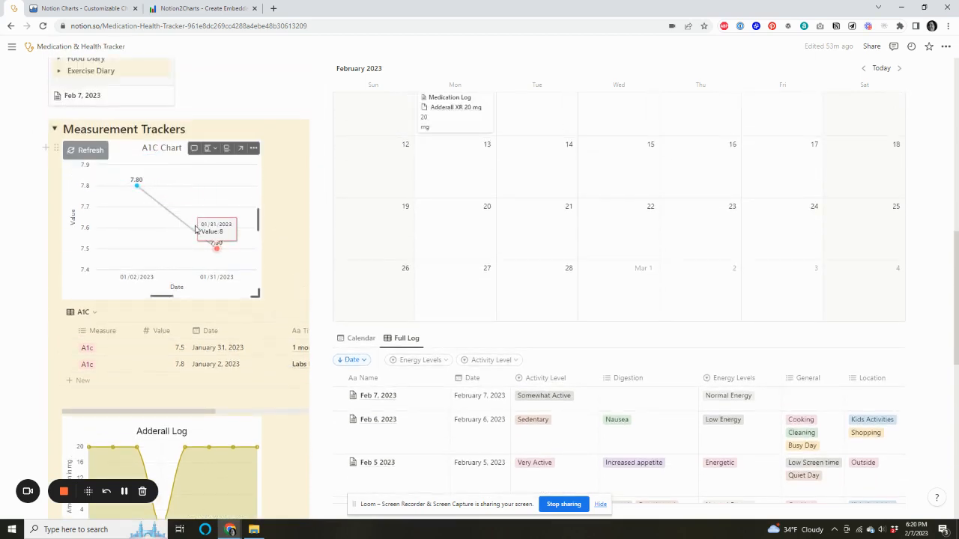
pyautogui.scroll(-1, 292, 270)
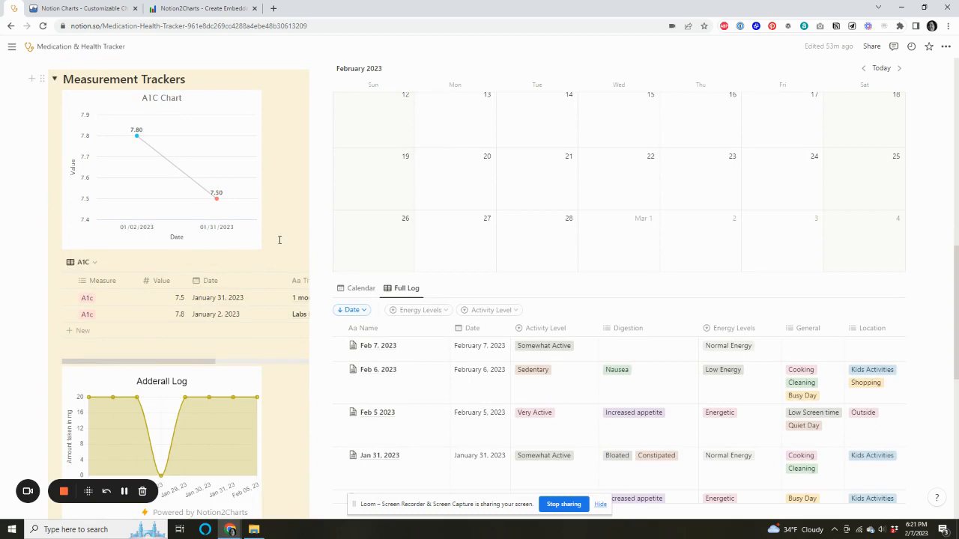
pyautogui.click(94, 10)
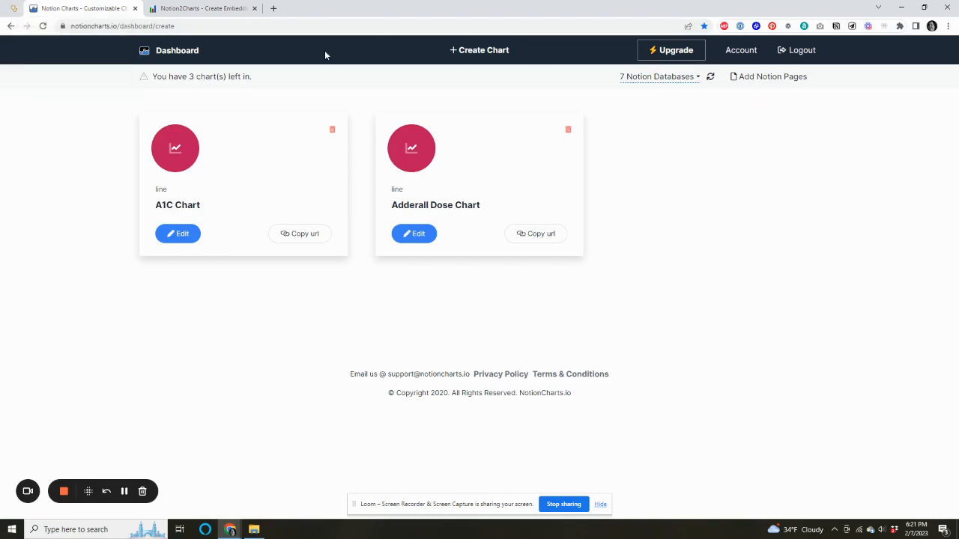
pyautogui.click(15, 10)
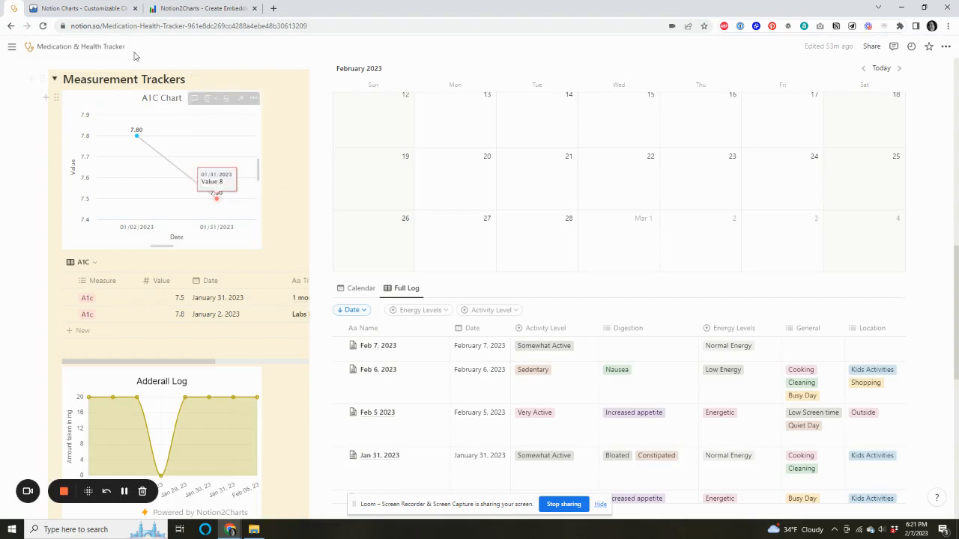
# Step: Switch to NotionCharts, review the A1C Chart's settings in the chart builder, and return to the dashboard
pyautogui.click(74, 11)
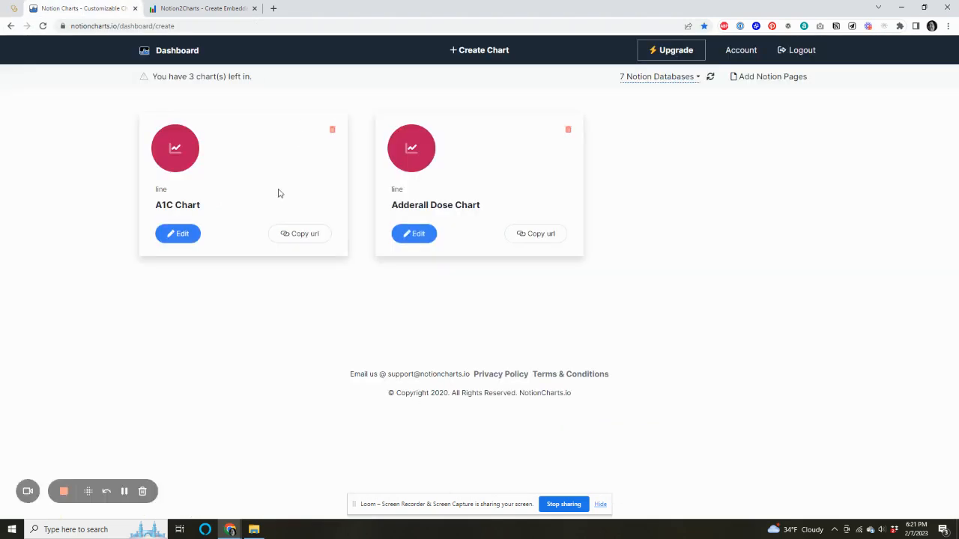
pyautogui.click(188, 234)
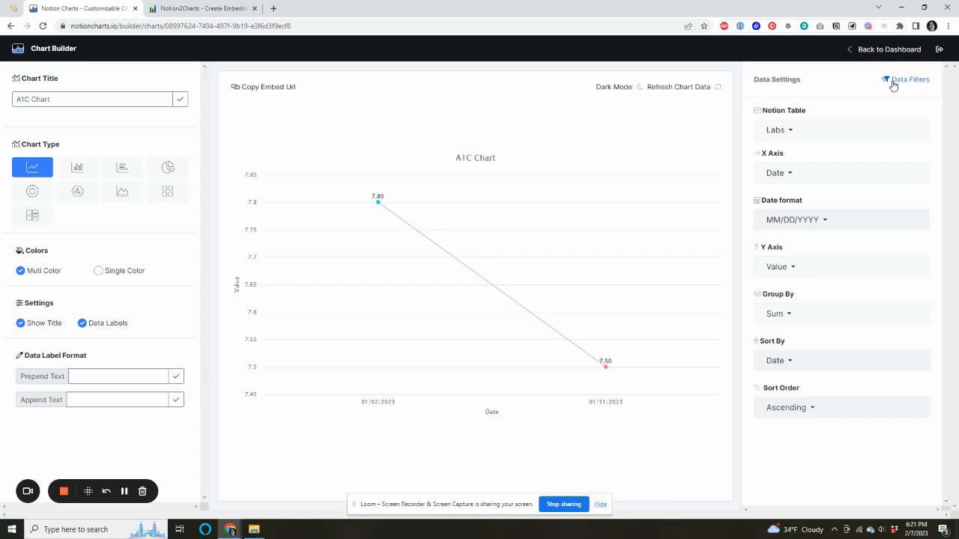
pyautogui.click(854, 50)
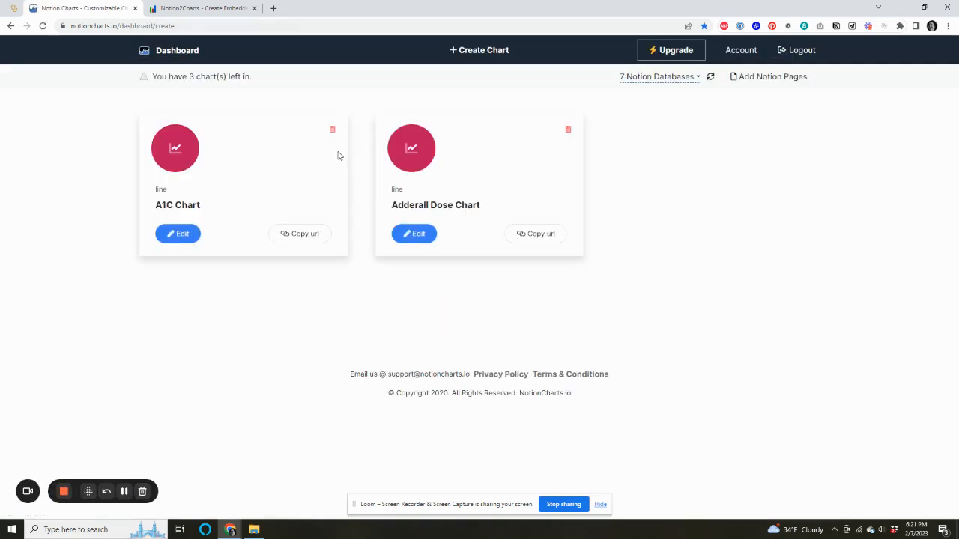
# Step: Copy the A1C Chart's URL from NotionCharts and embed it in the tracker page directly below the existing A1C chart
pyautogui.click(305, 235)
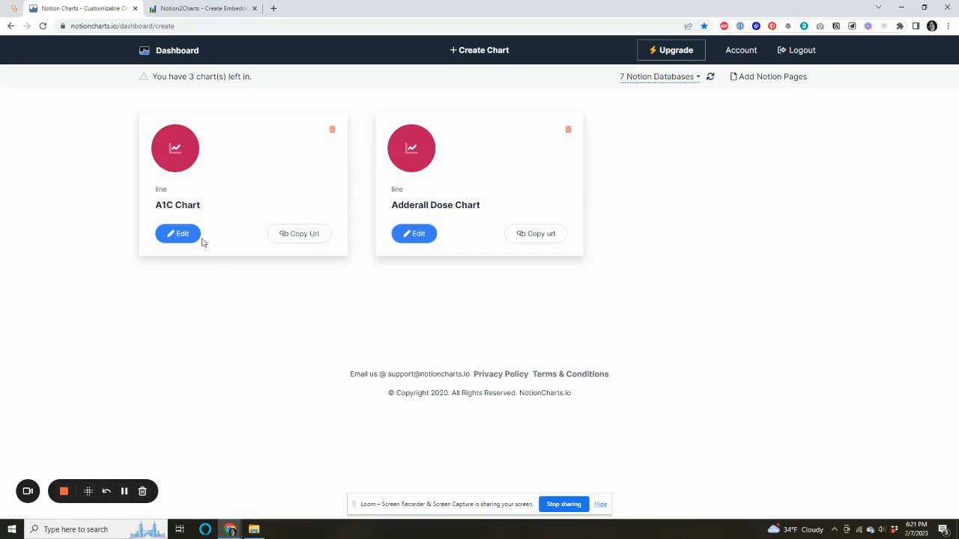
pyautogui.click(13, 9)
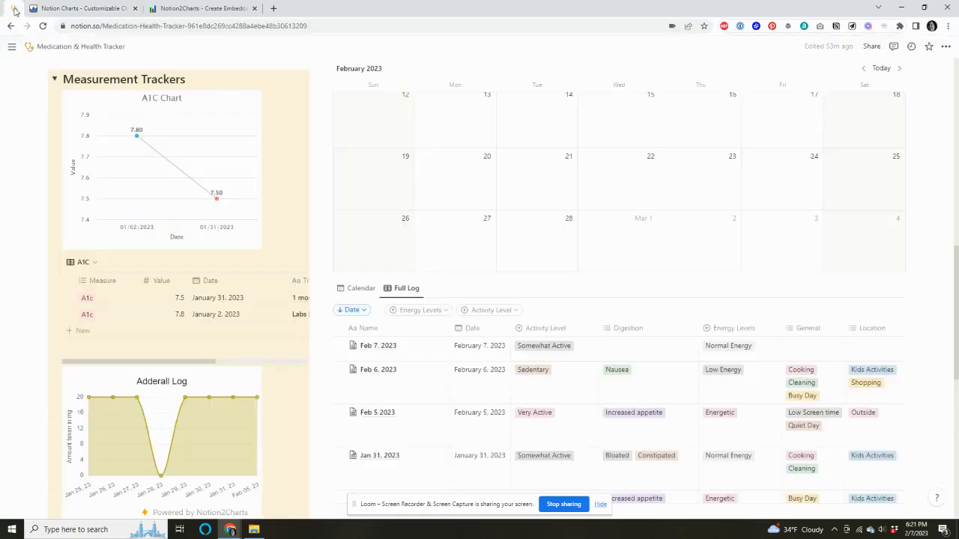
pyautogui.click(272, 243)
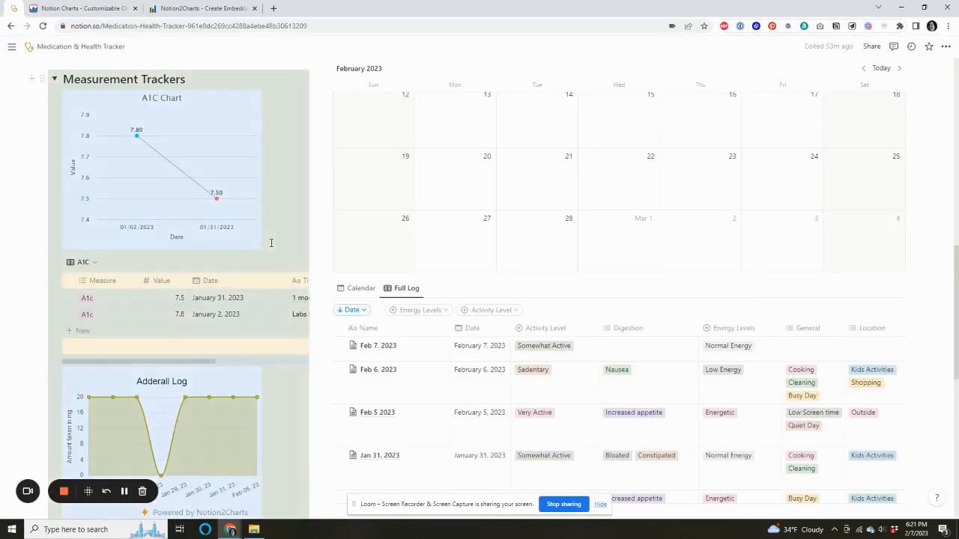
pyautogui.click(46, 98)
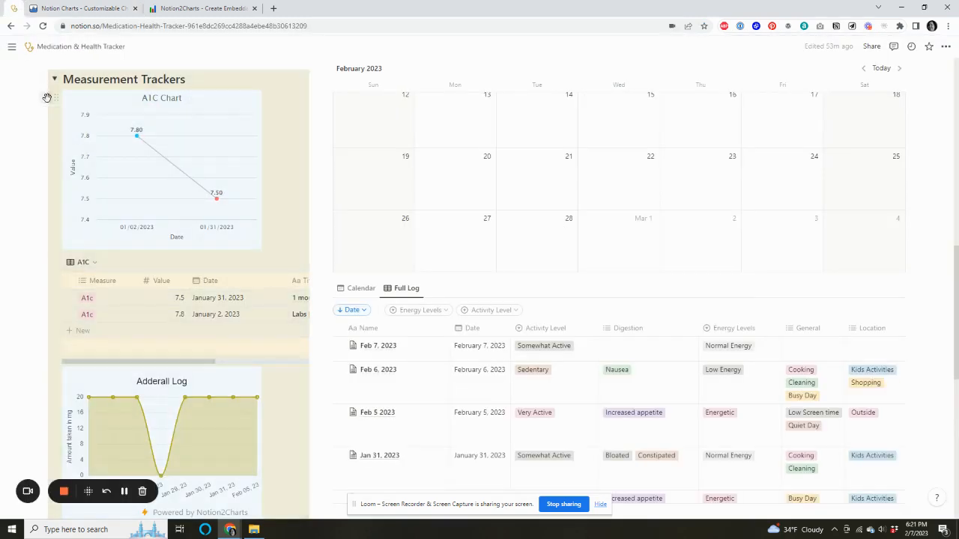
pyautogui.write('emb')
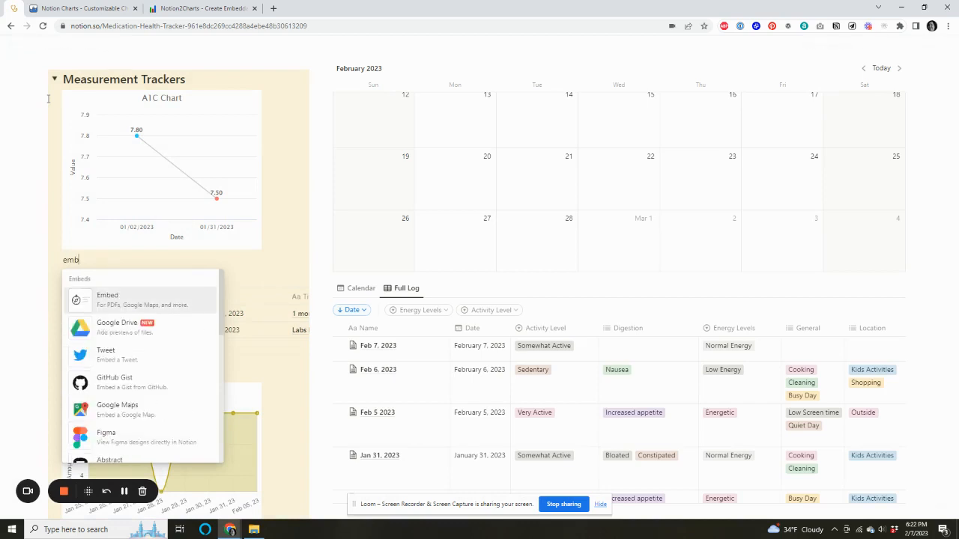
pyautogui.press('Return')
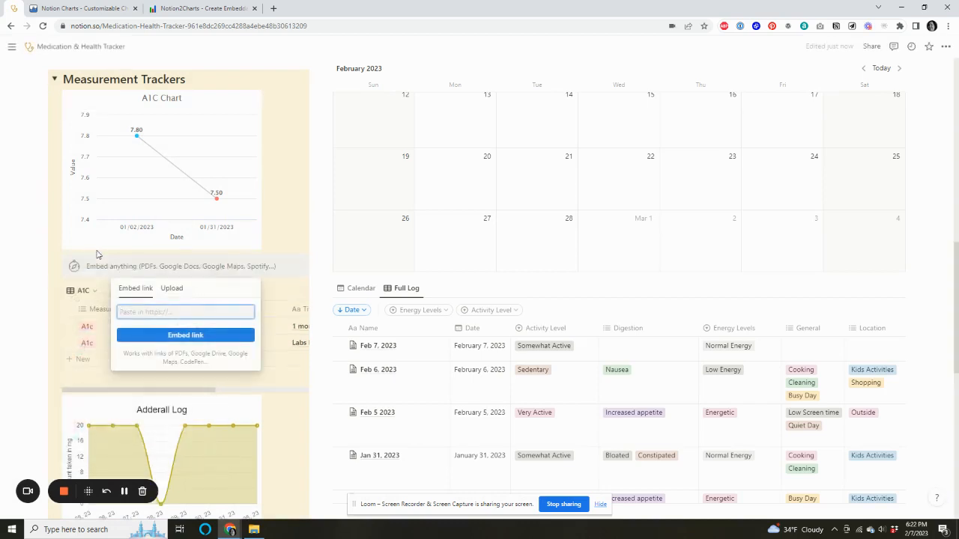
pyautogui.hotkey('ctrl', 'v')
pyautogui.click(152, 340)
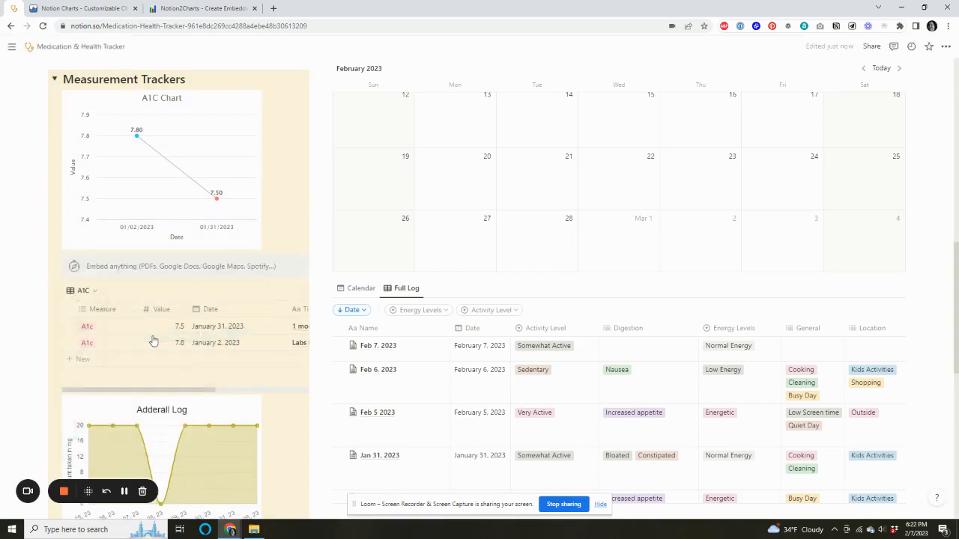
pyautogui.click(163, 269)
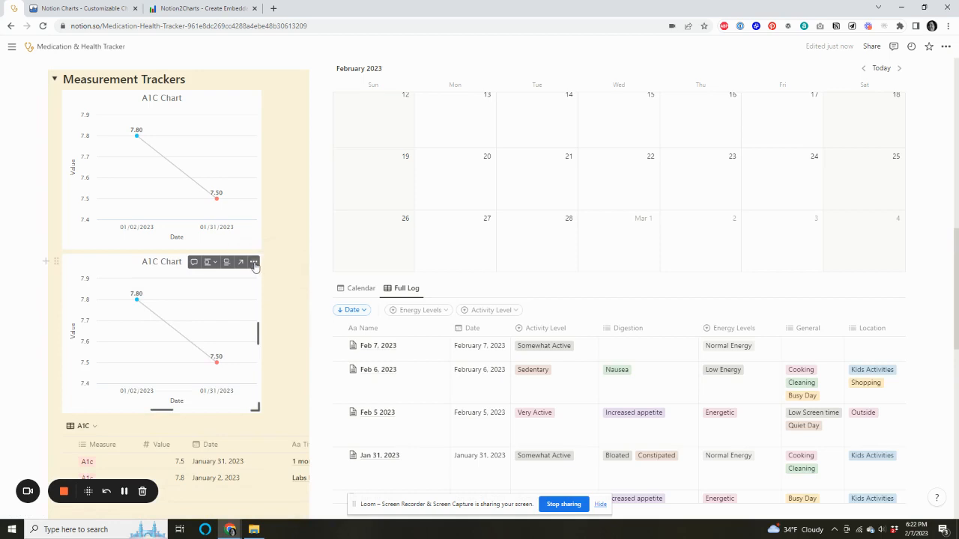
# Step: Delete the duplicate A1C Chart embed under Measurement Trackers
pyautogui.click(254, 262)
pyautogui.click(266, 298)
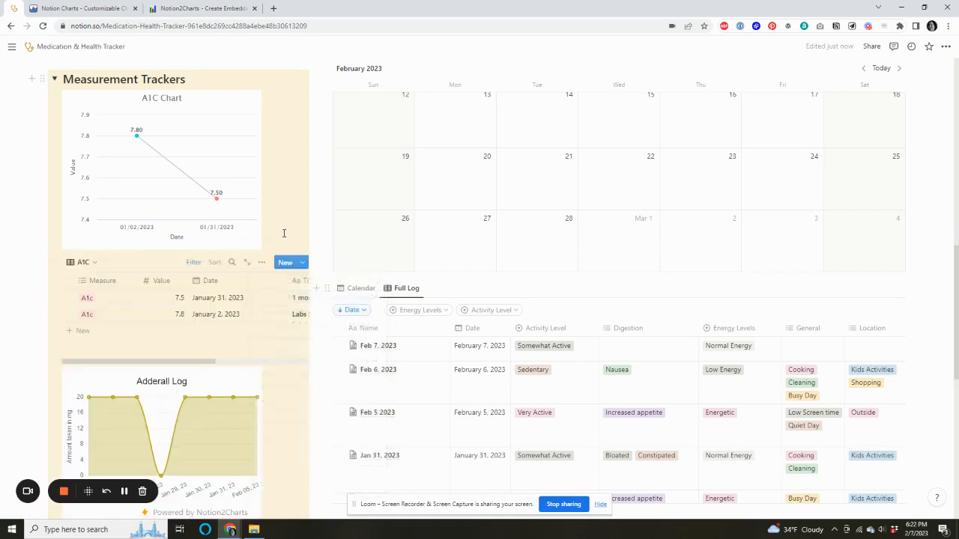
# Step: Switch to Notion2Charts, review the Adderall Log chart's builder settings, and return to the tracker page to examine its embedded chart
pyautogui.scroll(-2, 281, 240)
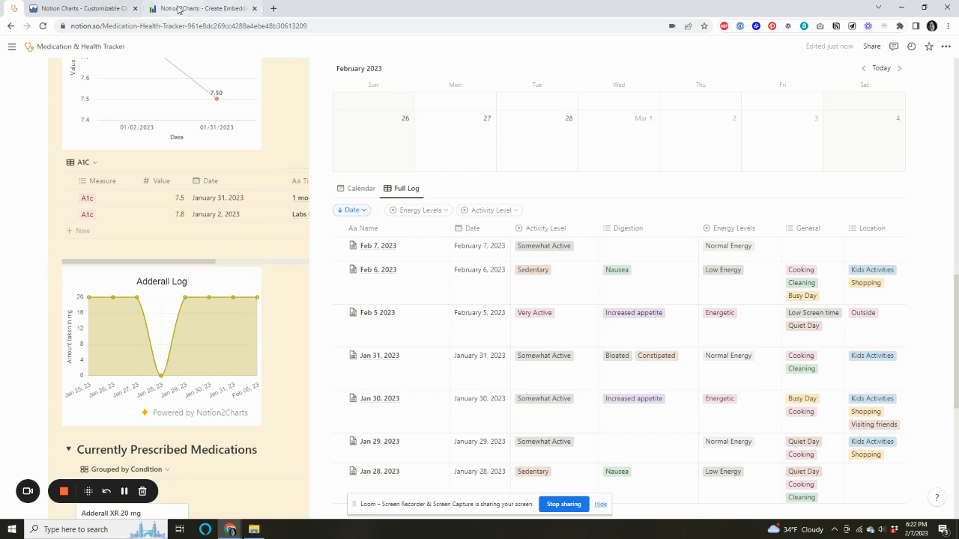
pyautogui.click(201, 8)
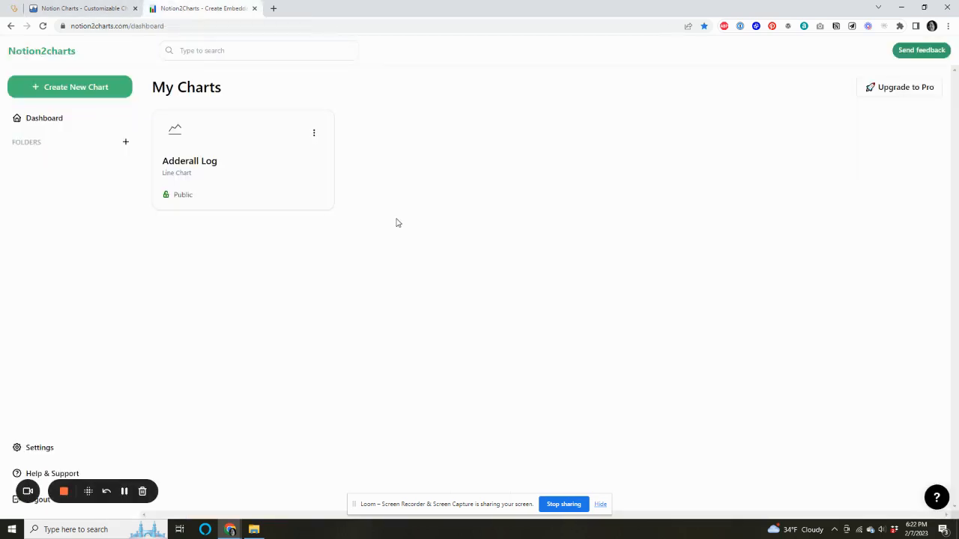
pyautogui.click(270, 176)
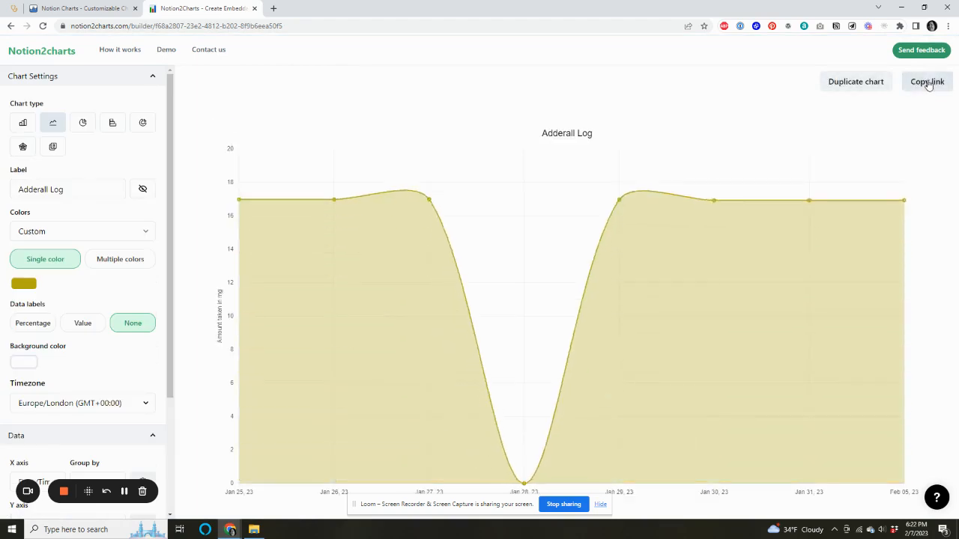
pyautogui.click(7, 6)
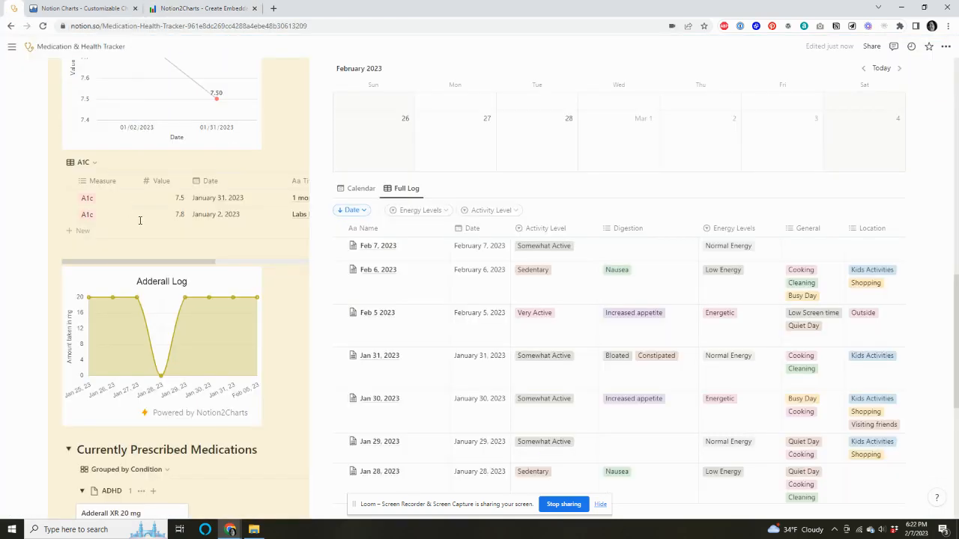
pyautogui.scroll(-1, 242, 339)
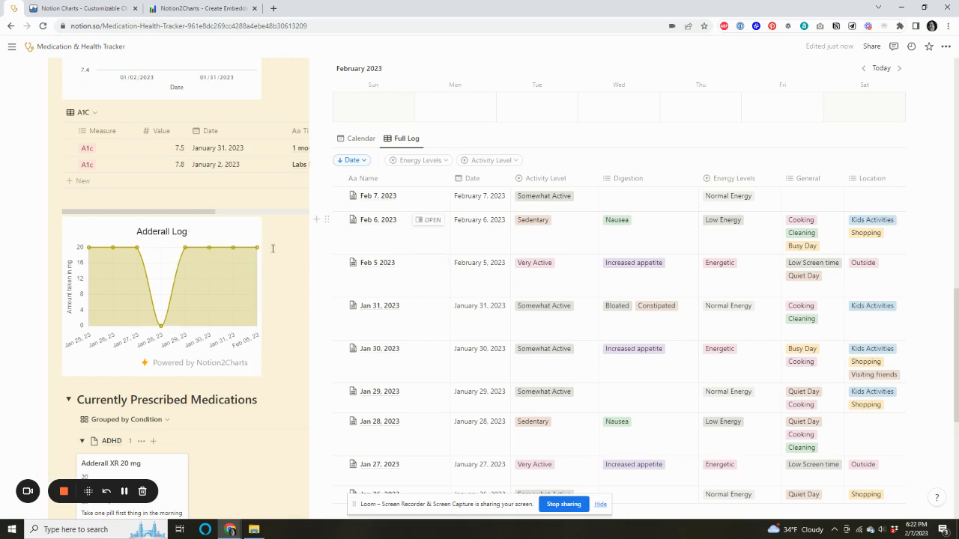
# Step: Add a view to the A1C table block using Measurements as the data source and copying its existing Weight view
pyautogui.scroll(3, 273, 248)
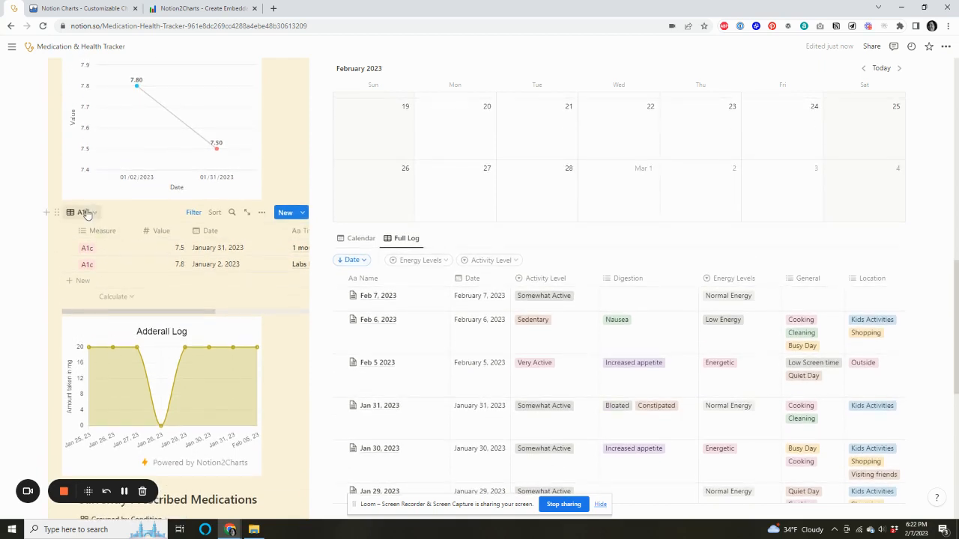
pyautogui.click(94, 214)
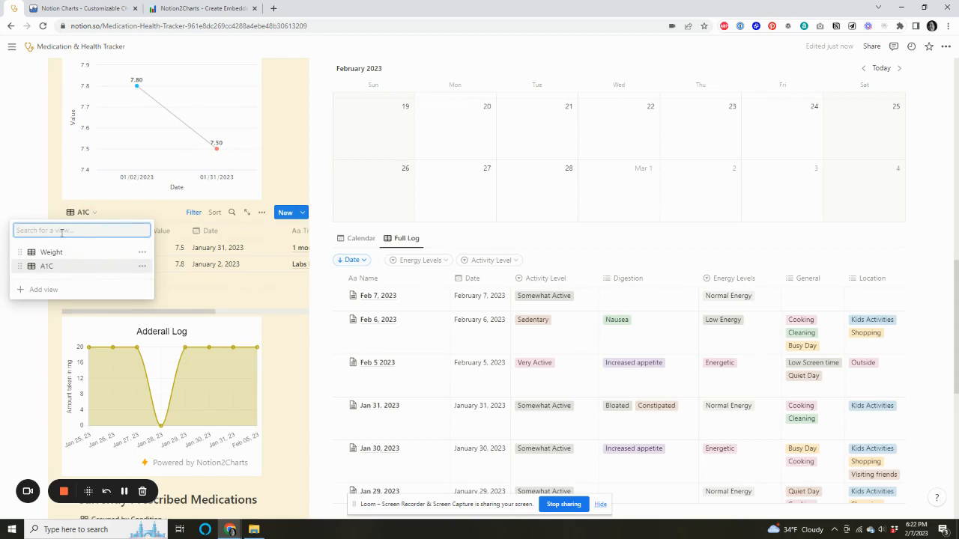
pyautogui.click(47, 291)
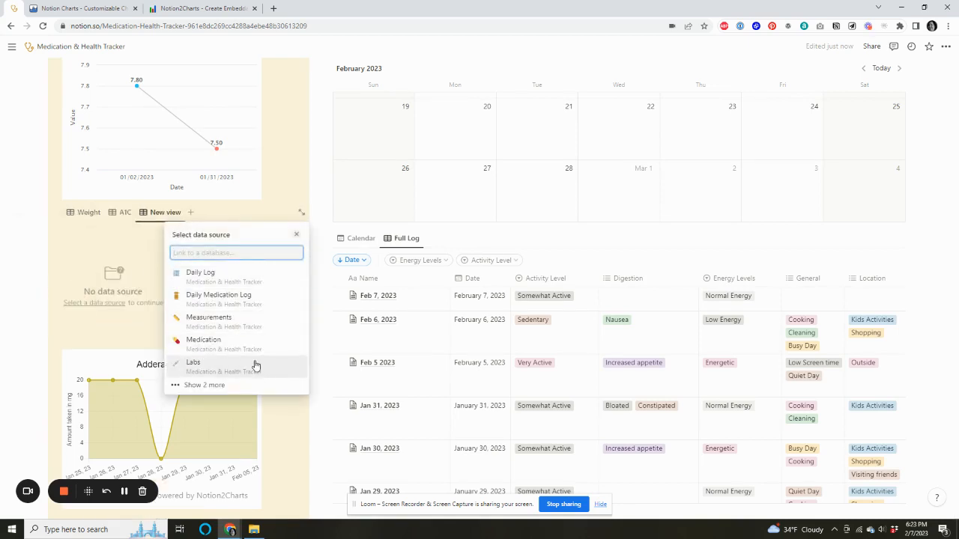
pyautogui.click(219, 327)
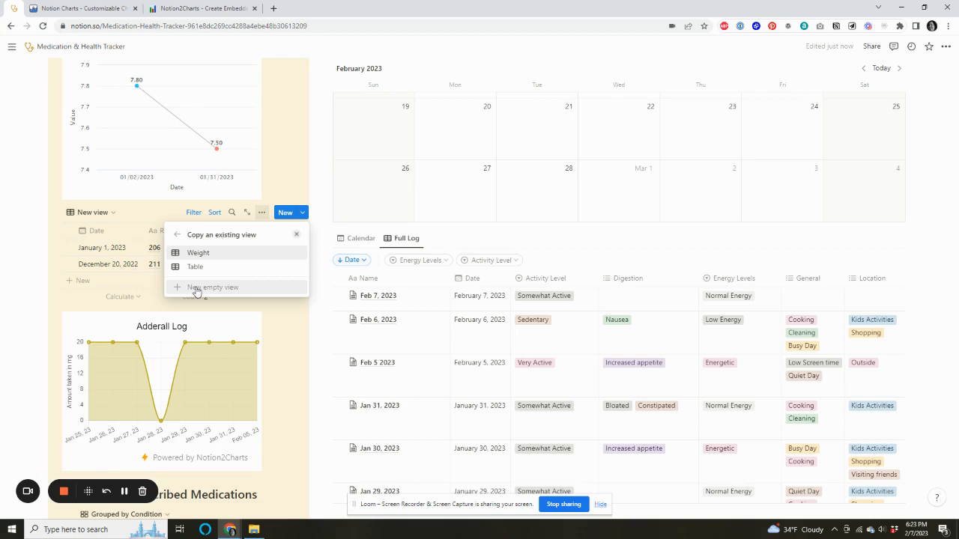
pyautogui.click(199, 253)
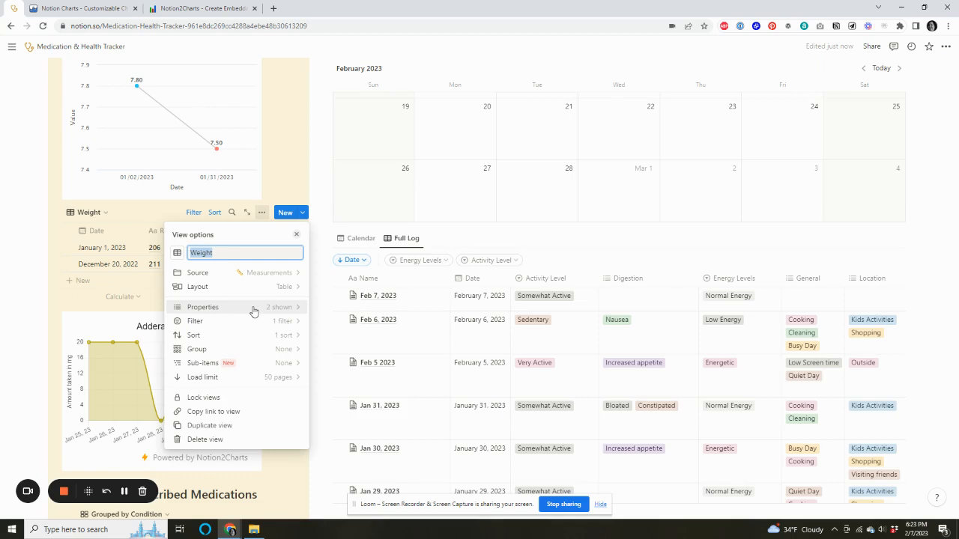
pyautogui.click(64, 259)
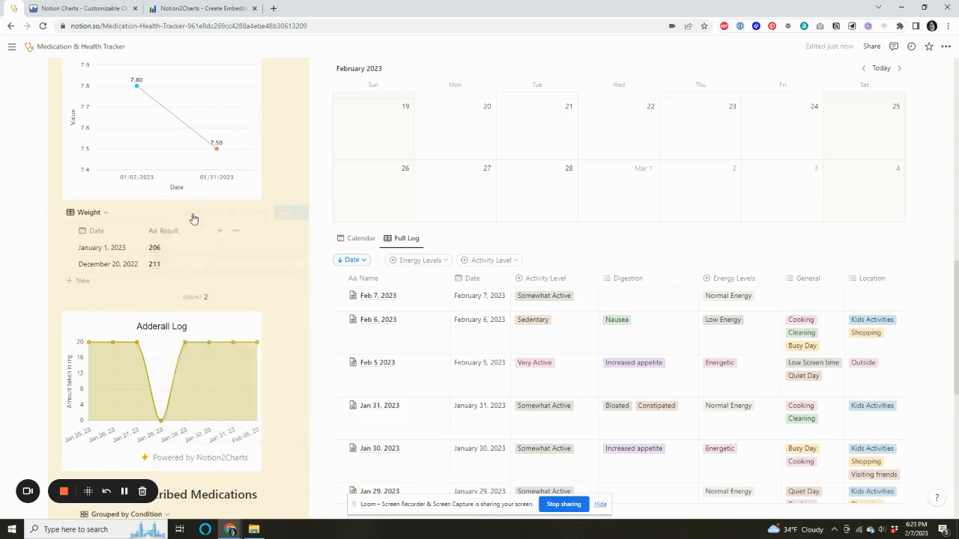
# Step: Rename the newly copied Weight view as BP
pyautogui.click(89, 213)
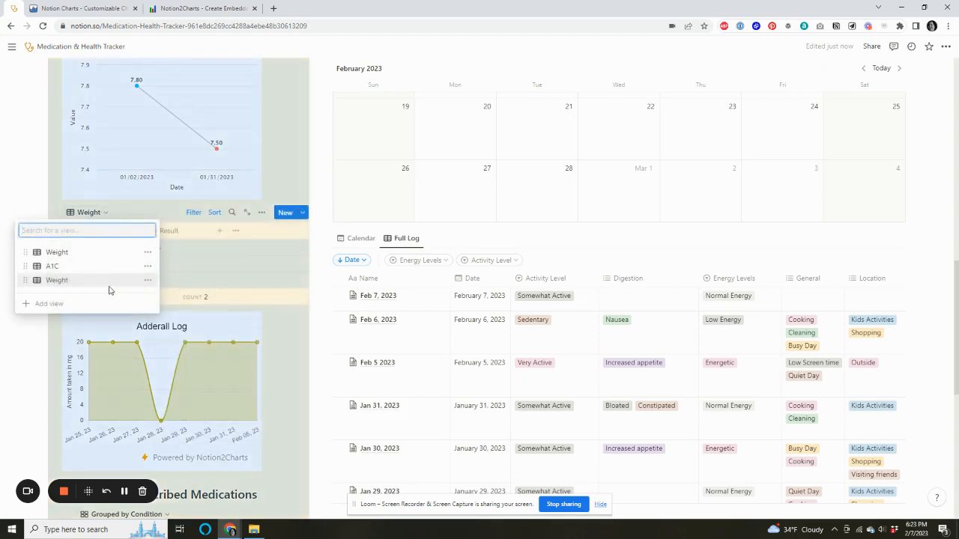
pyautogui.click(147, 280)
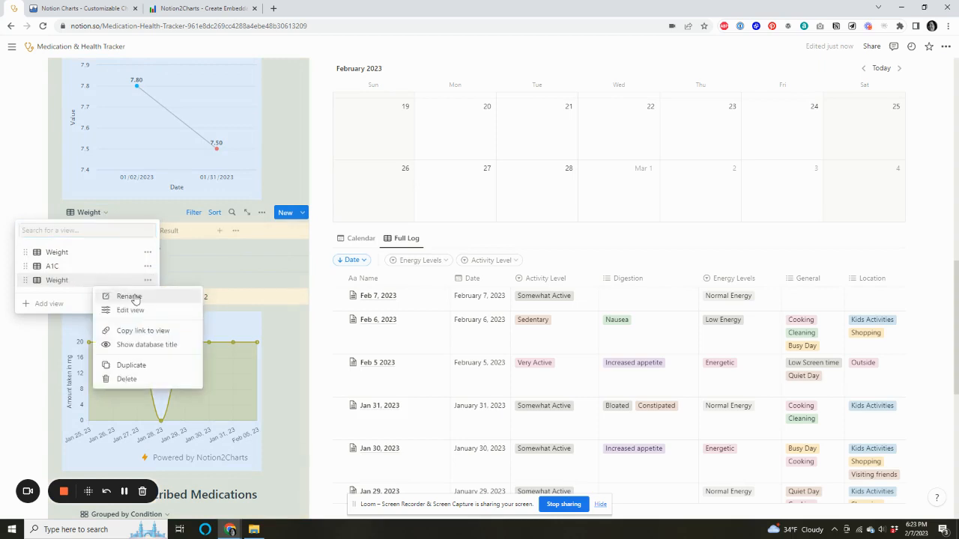
pyautogui.click(129, 297)
pyautogui.write('BP')
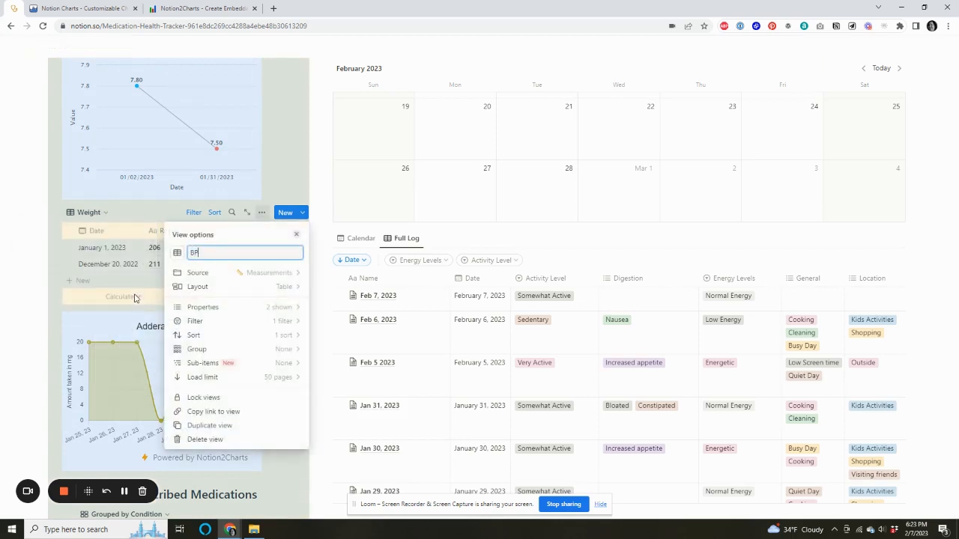
pyautogui.click(107, 217)
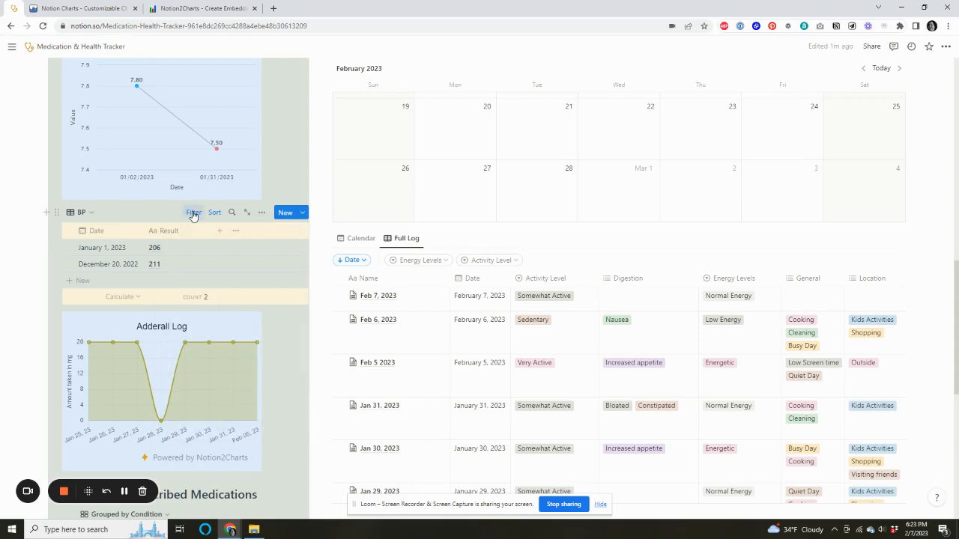
# Step: Change the BP view's Type filter from Weight to Blood Pressure only
pyautogui.click(193, 213)
pyautogui.click(152, 235)
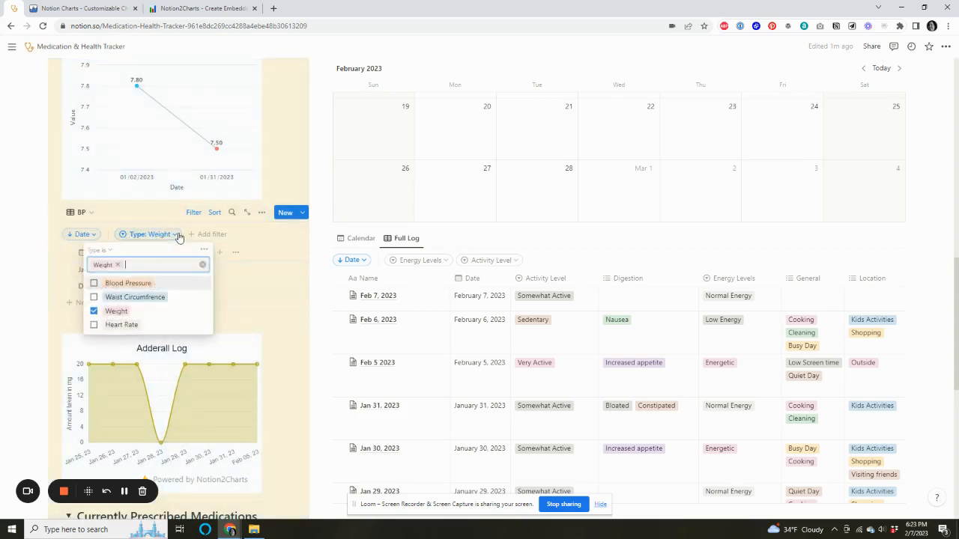
pyautogui.click(203, 264)
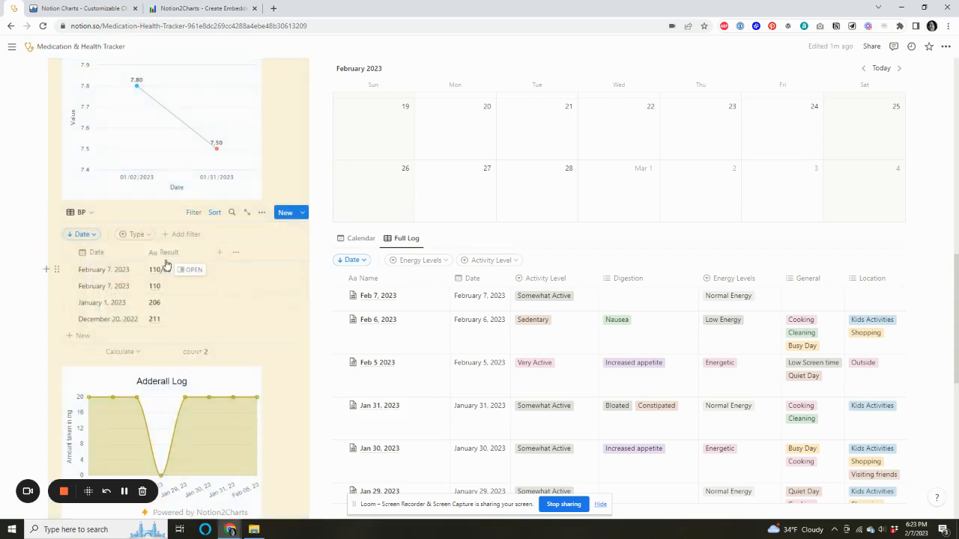
pyautogui.click(142, 235)
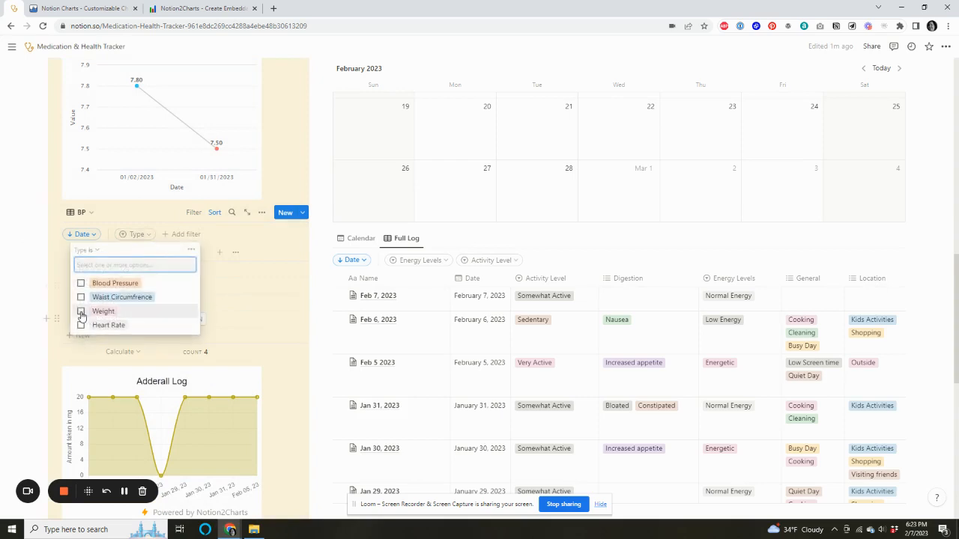
pyautogui.click(81, 285)
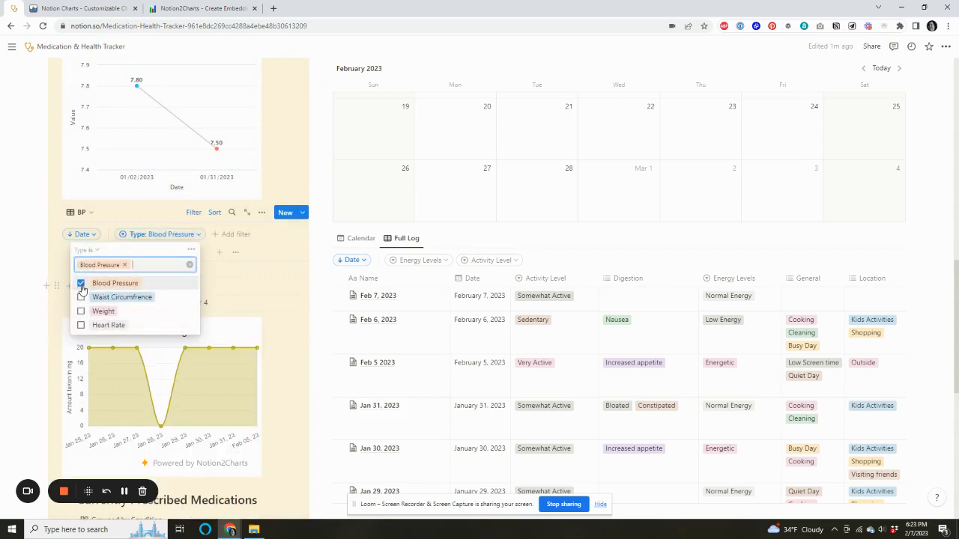
pyautogui.press('Escape')
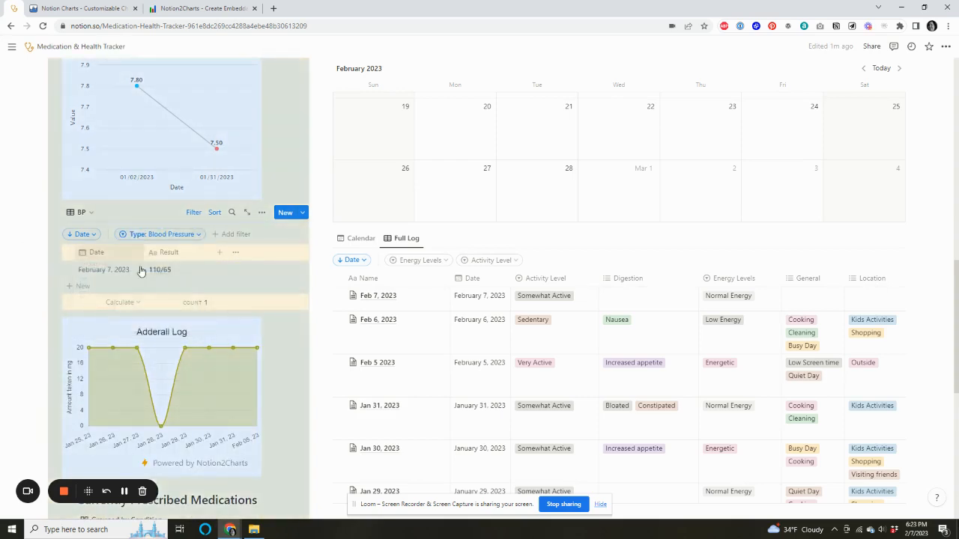
pyautogui.click(283, 230)
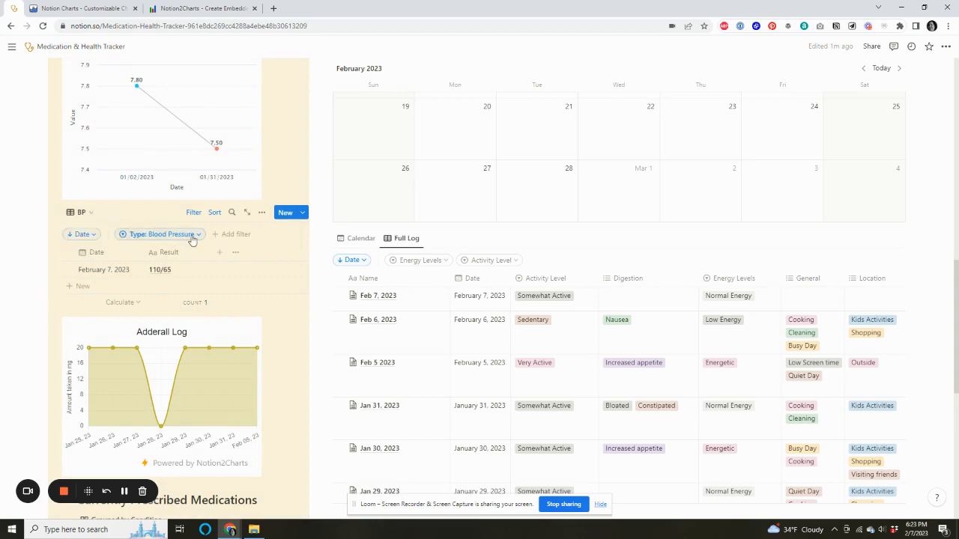
# Step: Add another view to the tracker table block using Labs as the data source, copying its A1C view, and rename it Glucose
pyautogui.click(91, 215)
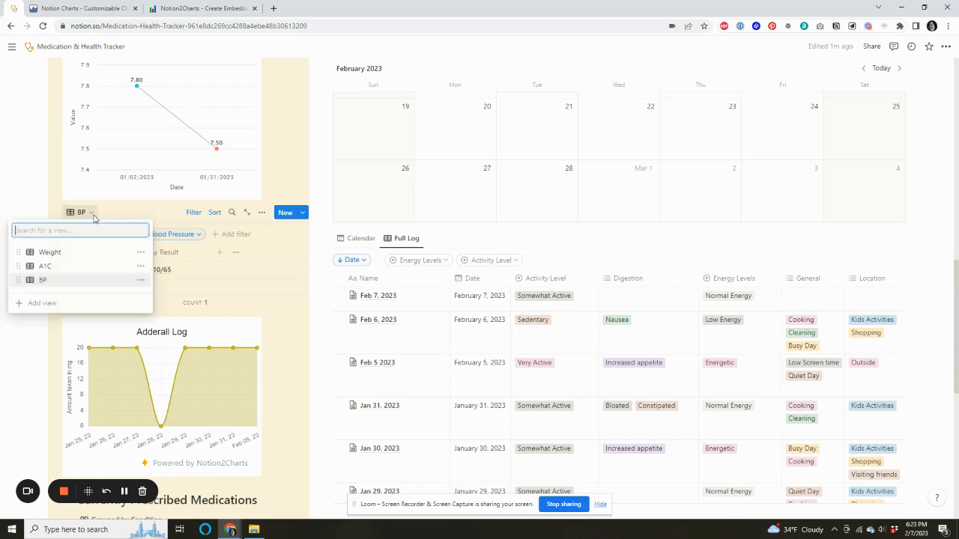
pyautogui.click(47, 304)
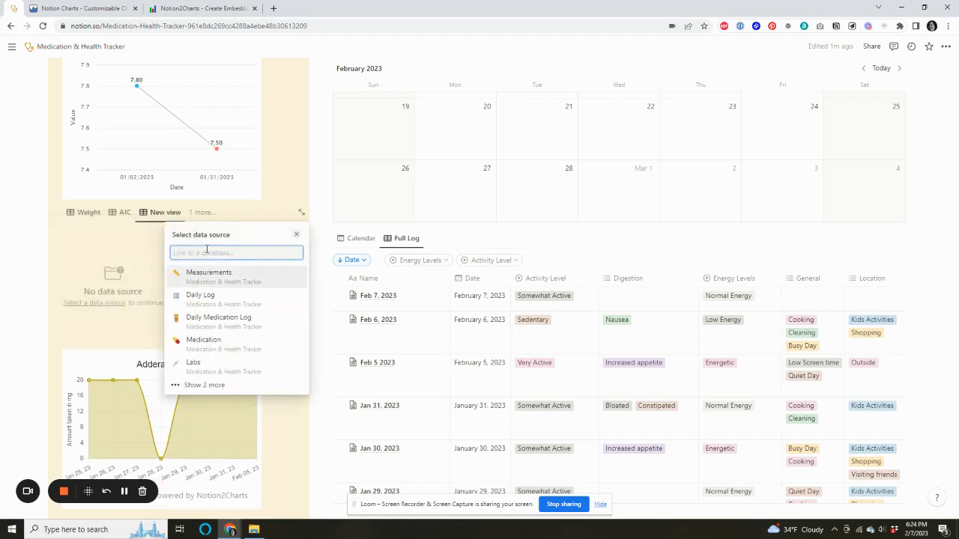
pyautogui.click(217, 366)
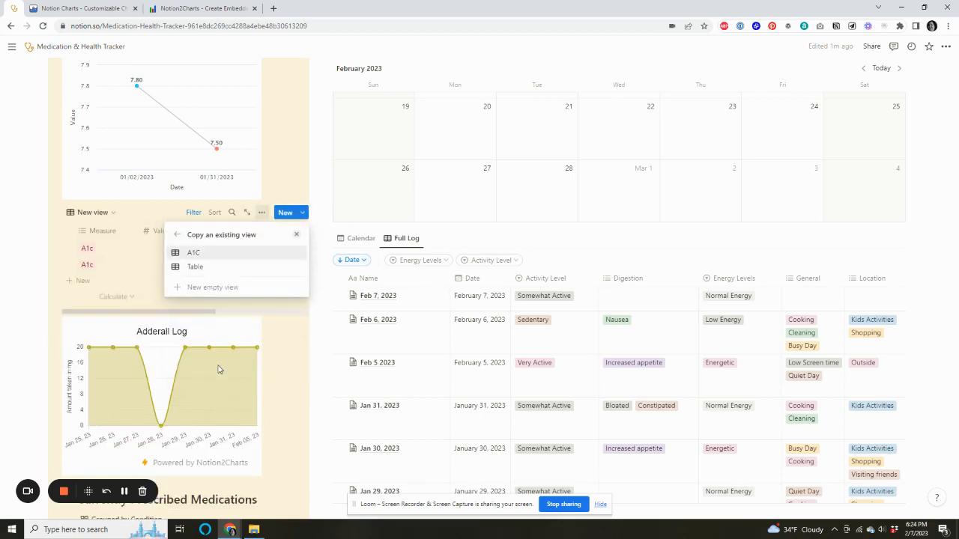
pyautogui.click(208, 255)
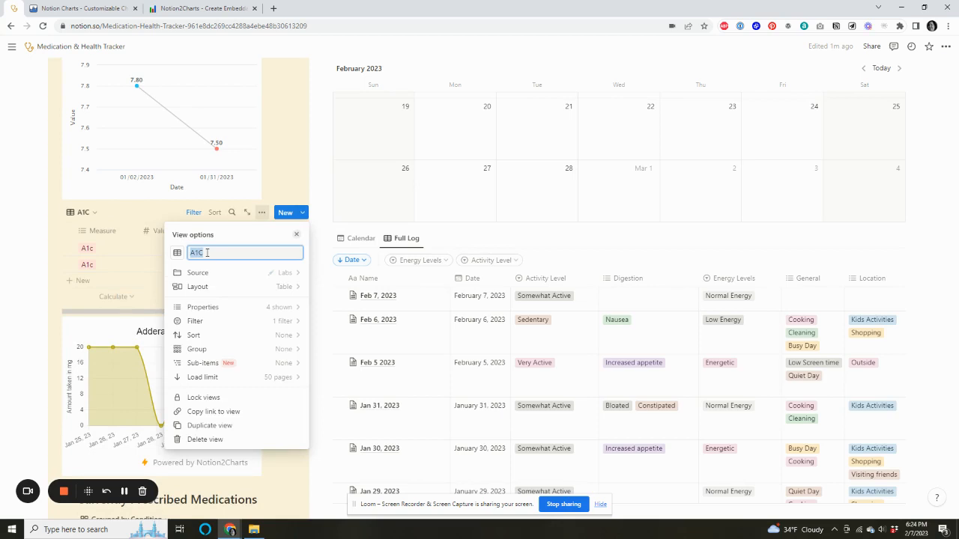
pyautogui.write('Gluc')
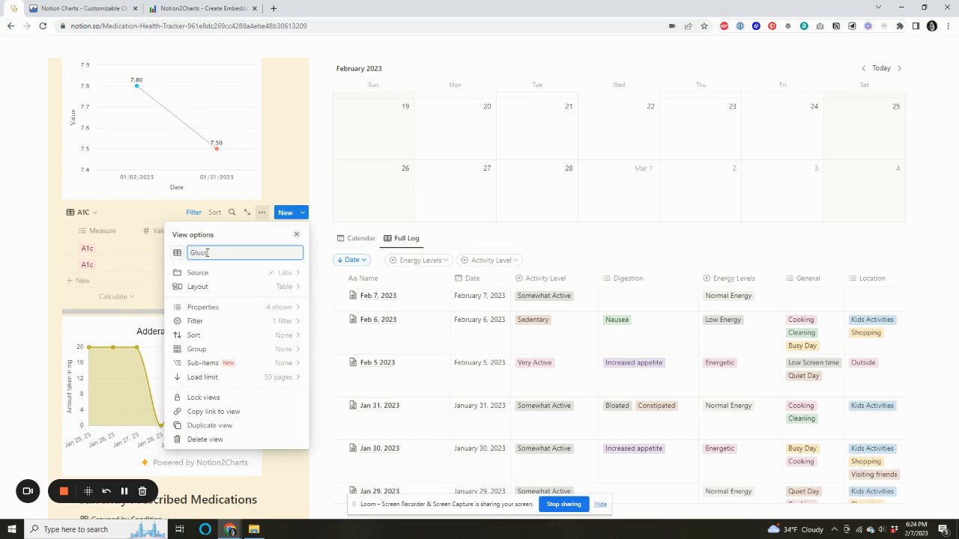
pyautogui.write('ose')
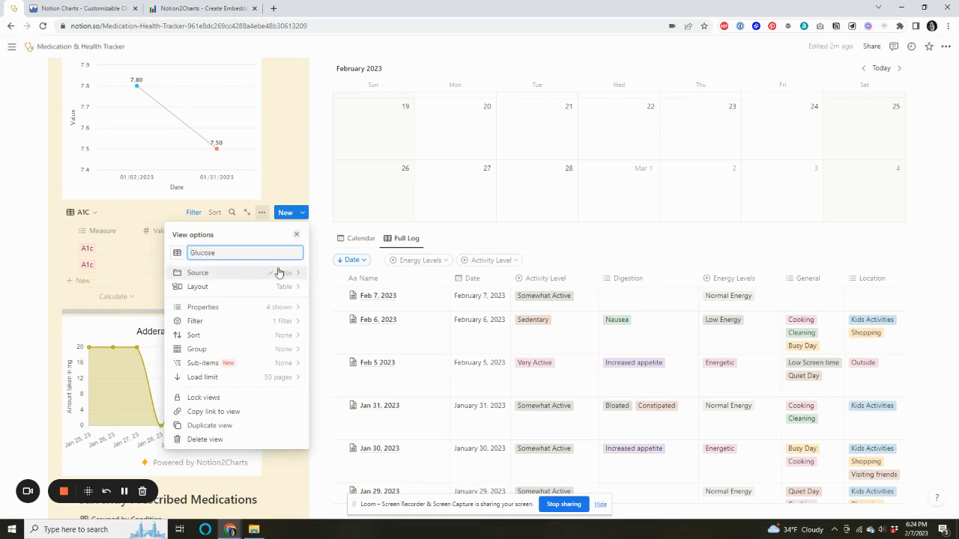
pyautogui.click(64, 252)
# Step: Change the Glucose view's Measure filter from A1c to Glucose (Fasting) only
pyautogui.click(193, 214)
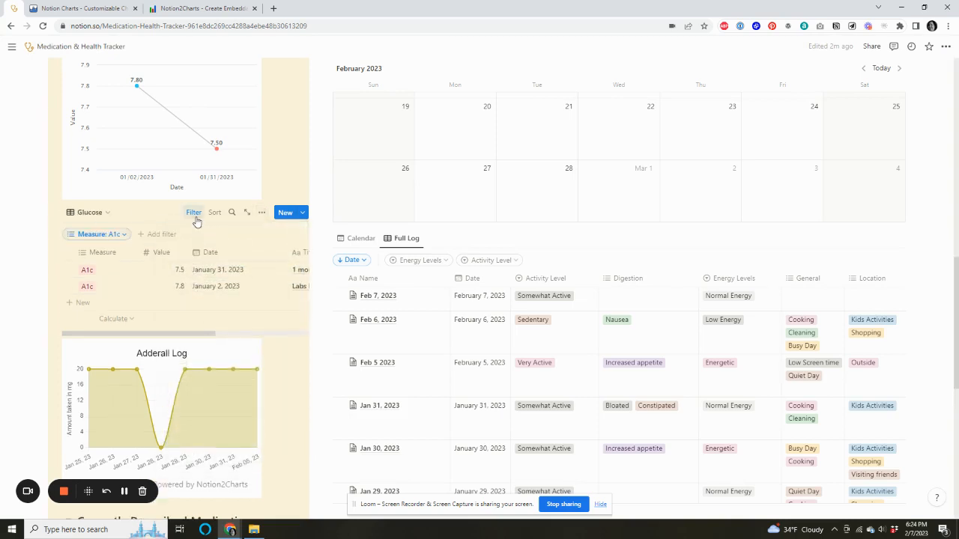
pyautogui.click(127, 237)
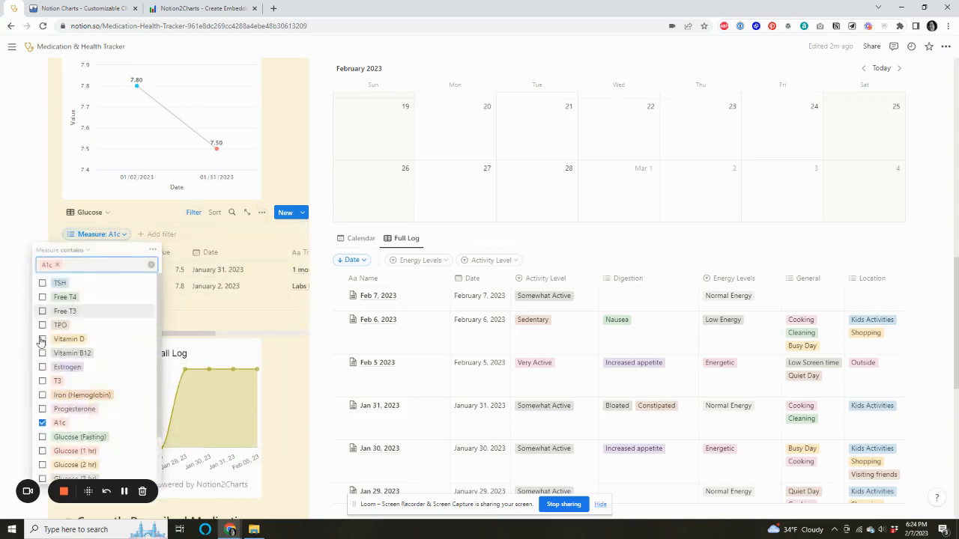
pyautogui.click(42, 424)
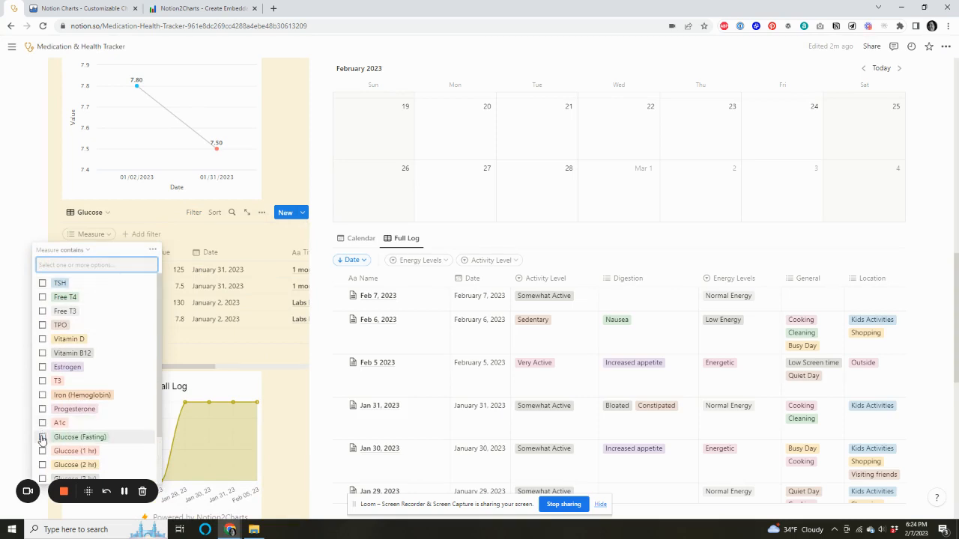
pyautogui.click(43, 439)
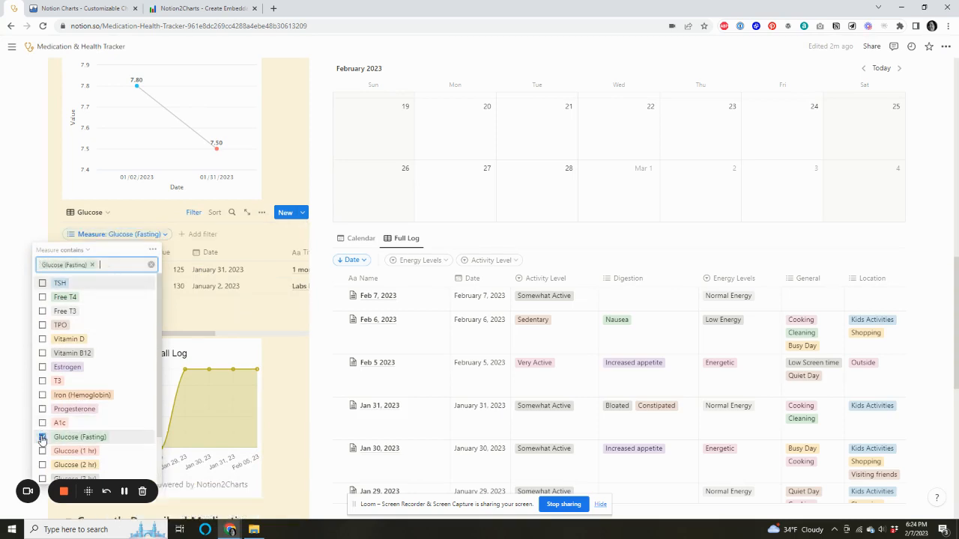
pyautogui.click(242, 230)
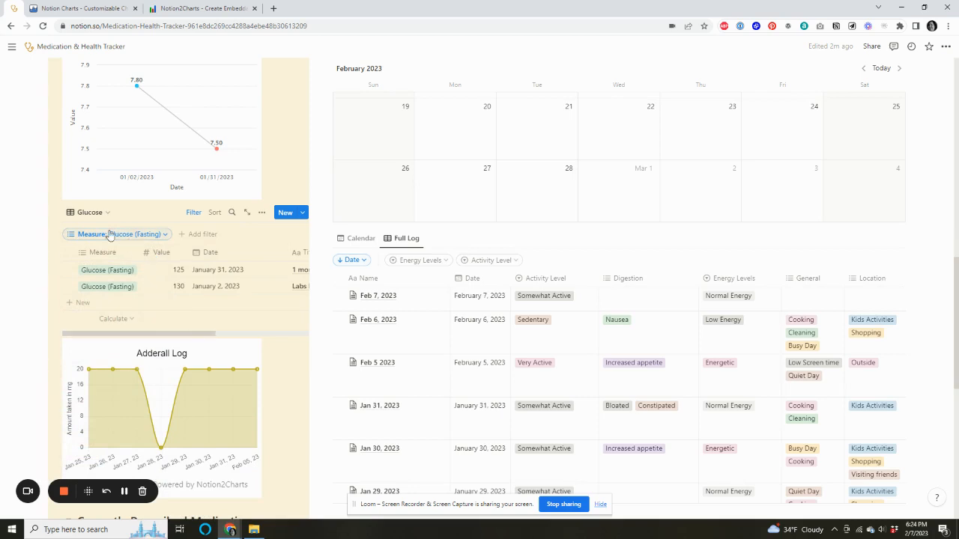
# Step: Switch the tracker table block to its Weight view and back to the A1C view
pyautogui.click(94, 215)
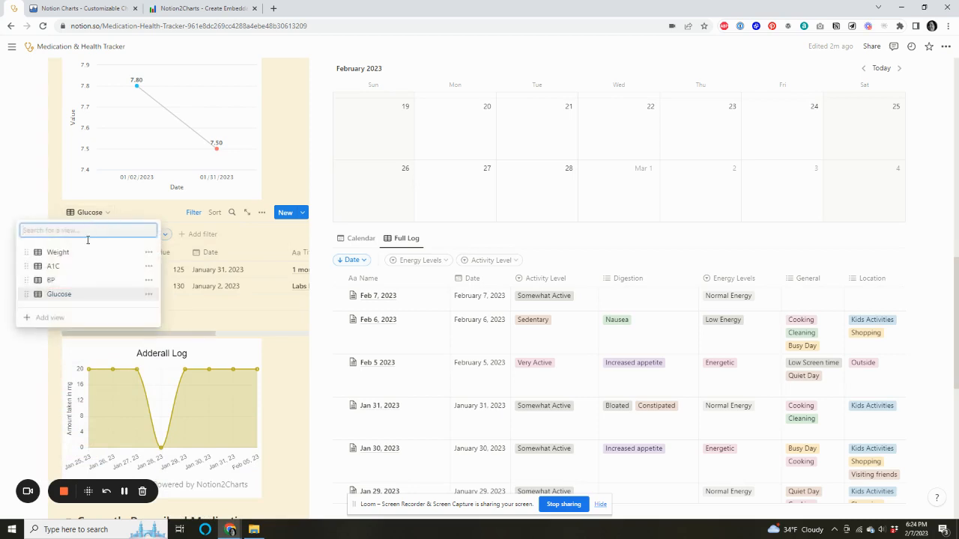
pyautogui.click(45, 252)
pyautogui.click(98, 213)
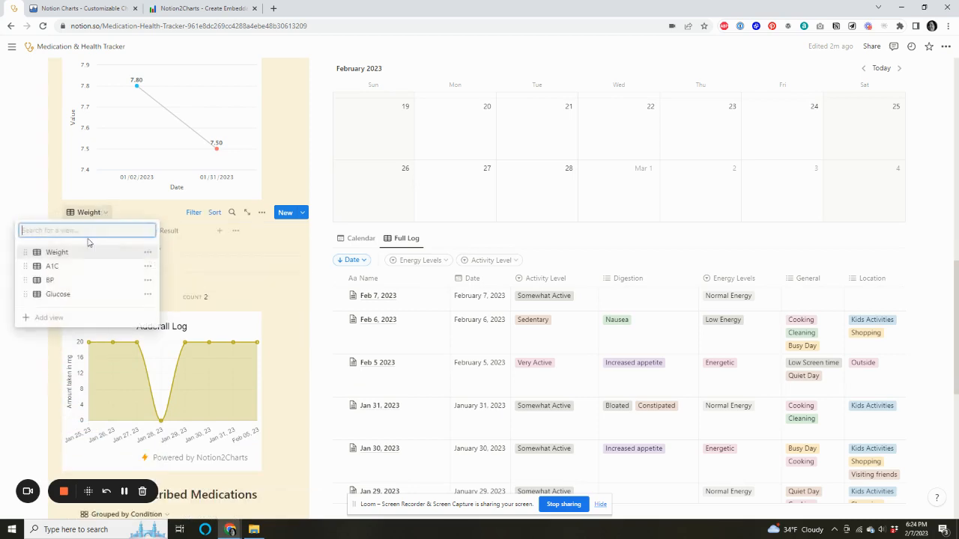
pyautogui.click(63, 268)
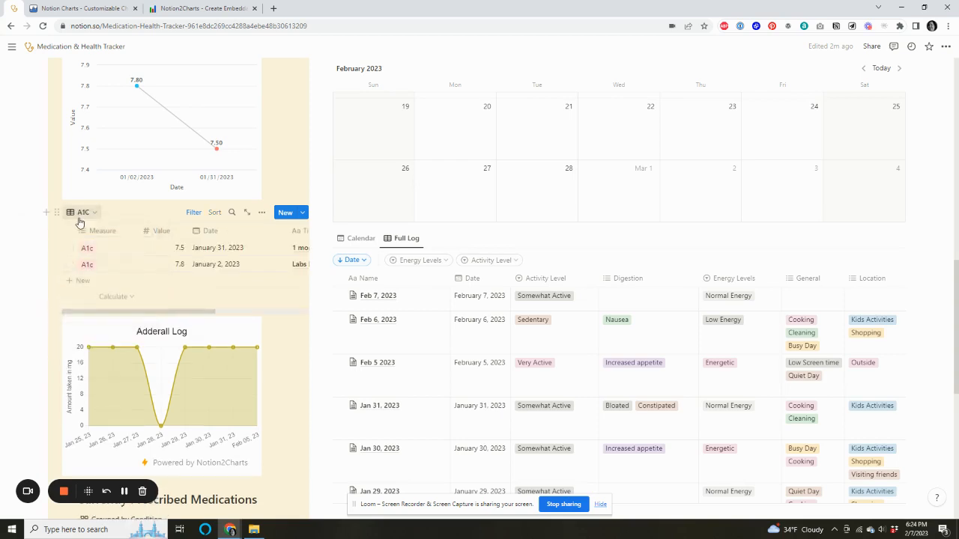
pyautogui.moveTo(55, 213)
pyautogui.mouseDown()
pyautogui.moveTo(58, 230)
pyautogui.moveTo(59, 216)
pyautogui.mouseUp()
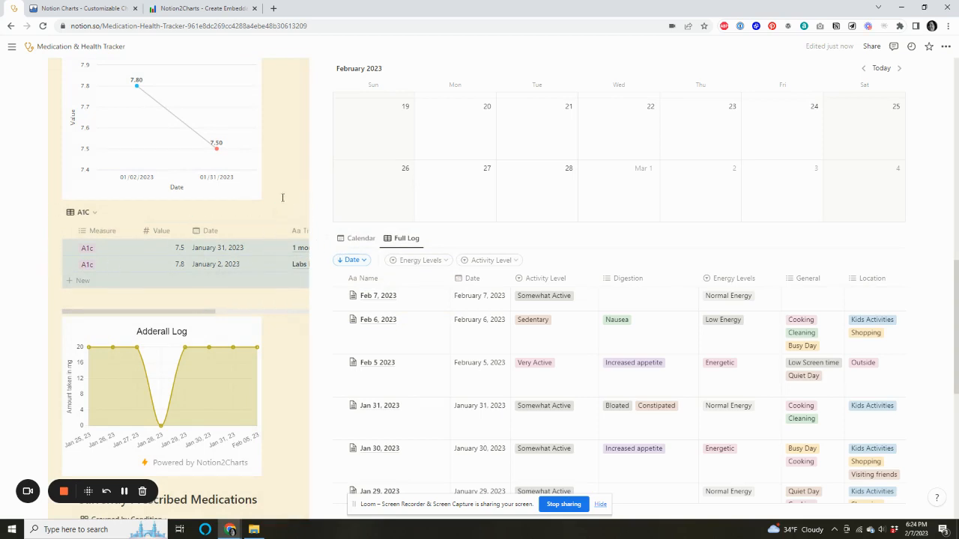
# Step: Review the Currently Prescribed Medications section, the Start Here instructions and the Shortcuts list on the tracker page
pyautogui.scroll(-5, 282, 197)
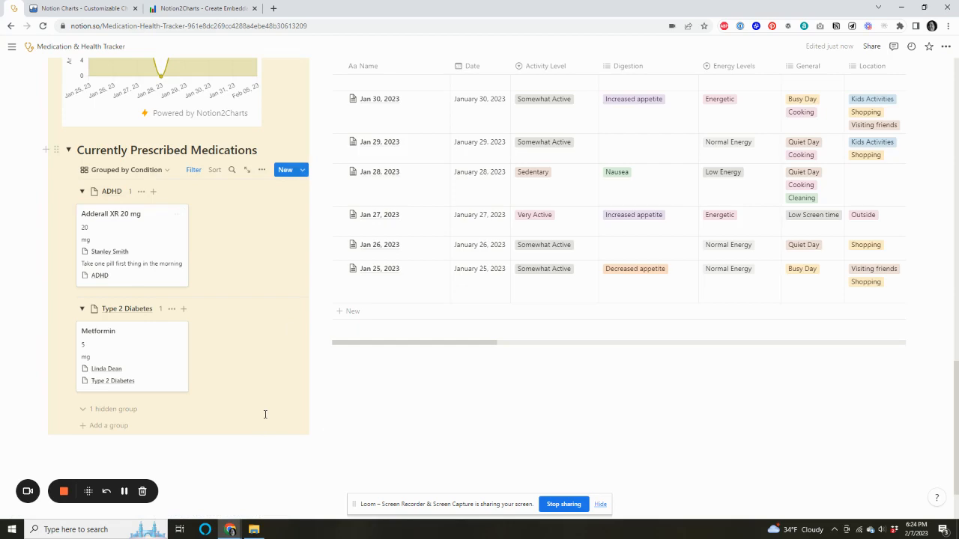
pyautogui.scroll(15, 263, 414)
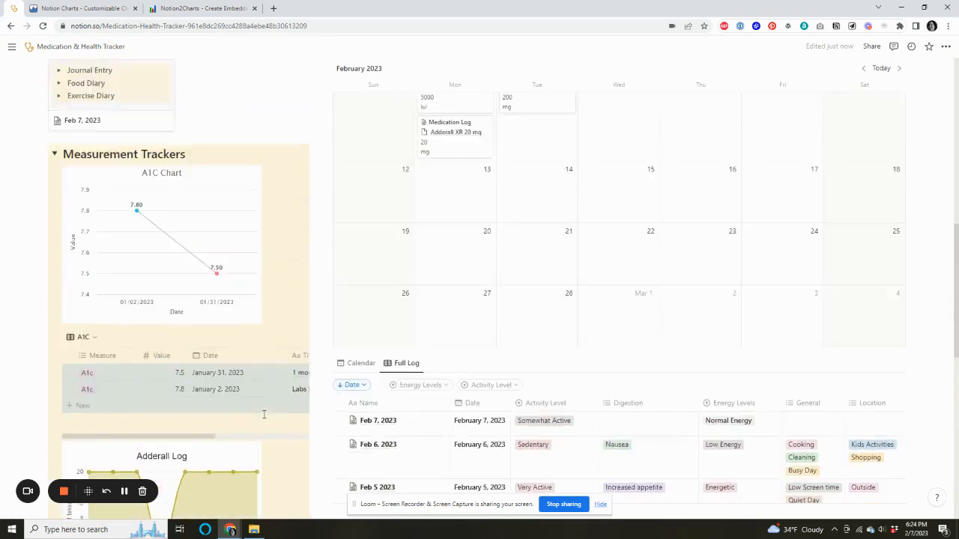
pyautogui.scroll(6, 264, 414)
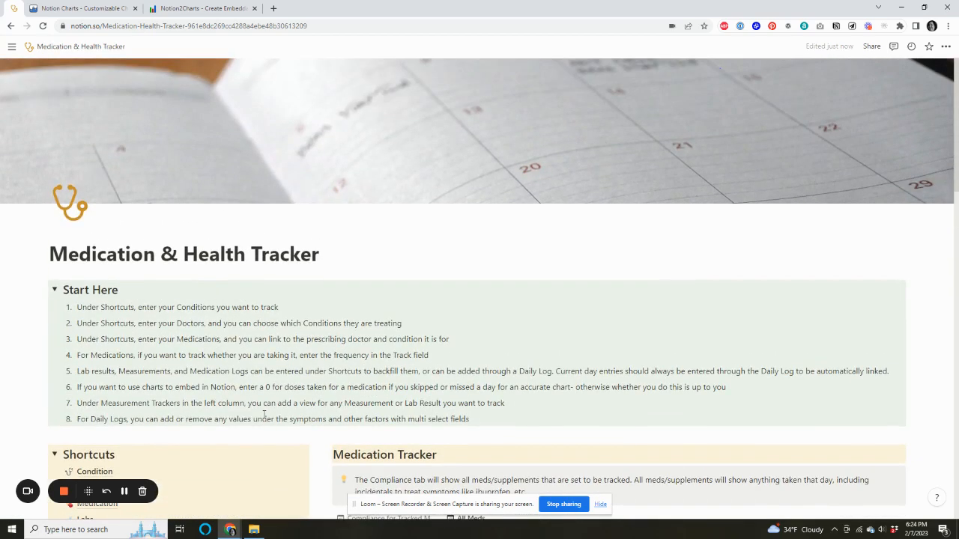
pyautogui.scroll(-1, 571, 280)
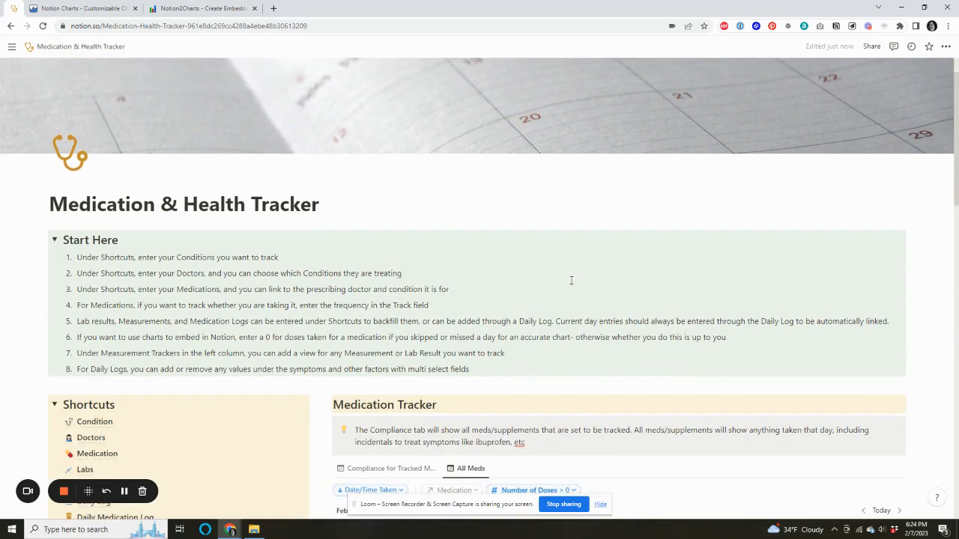
pyautogui.scroll(-1, 571, 280)
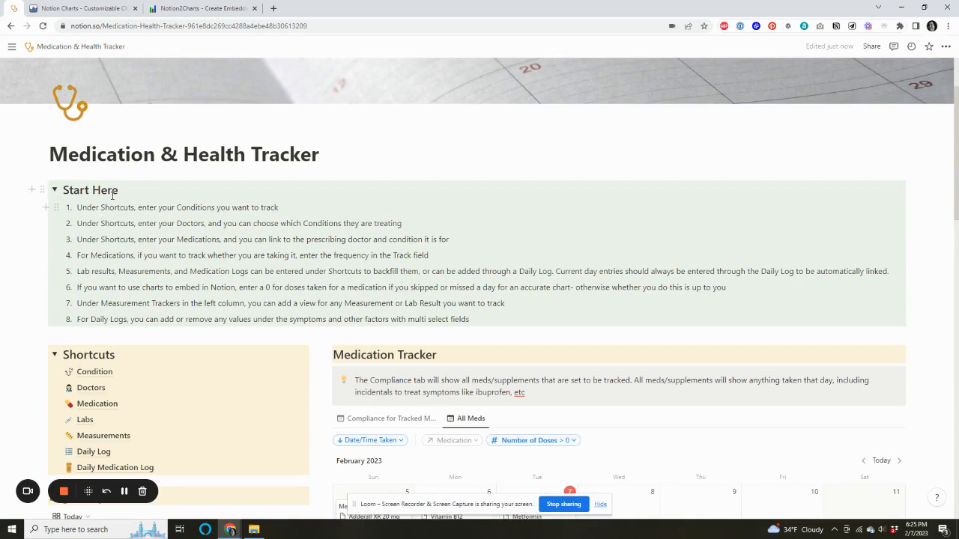
pyautogui.scroll(-2, 111, 196)
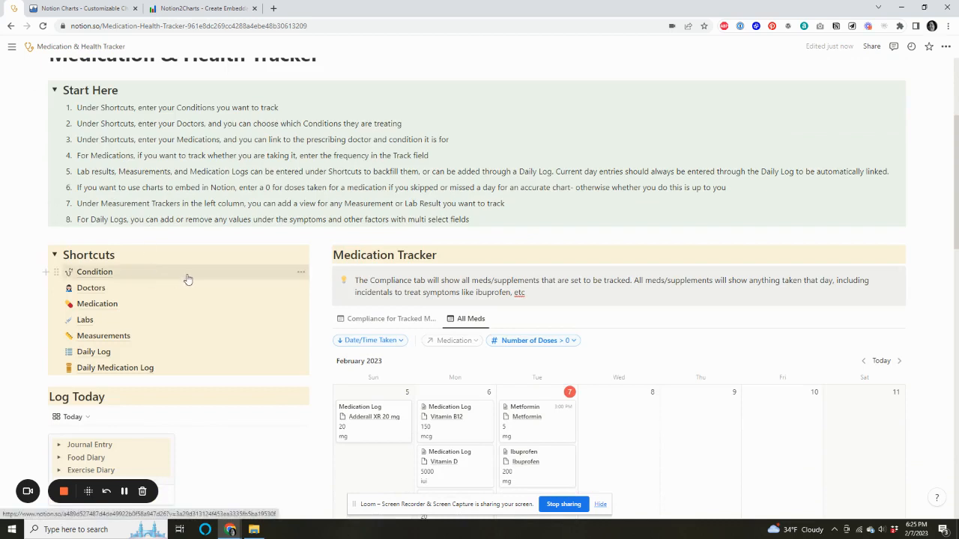
# Step: Open the Daily Log database and add a new property named Screen Time
pyautogui.click(93, 352)
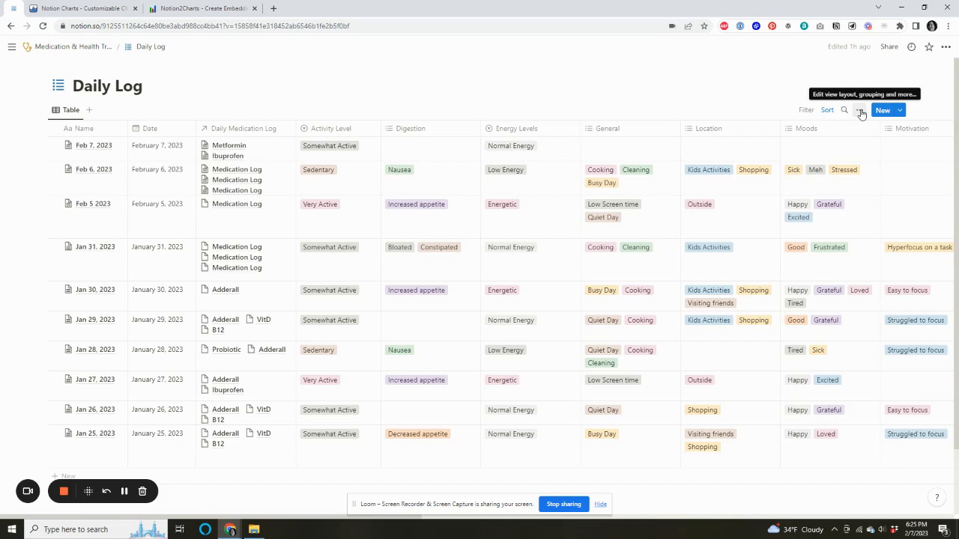
pyautogui.click(860, 110)
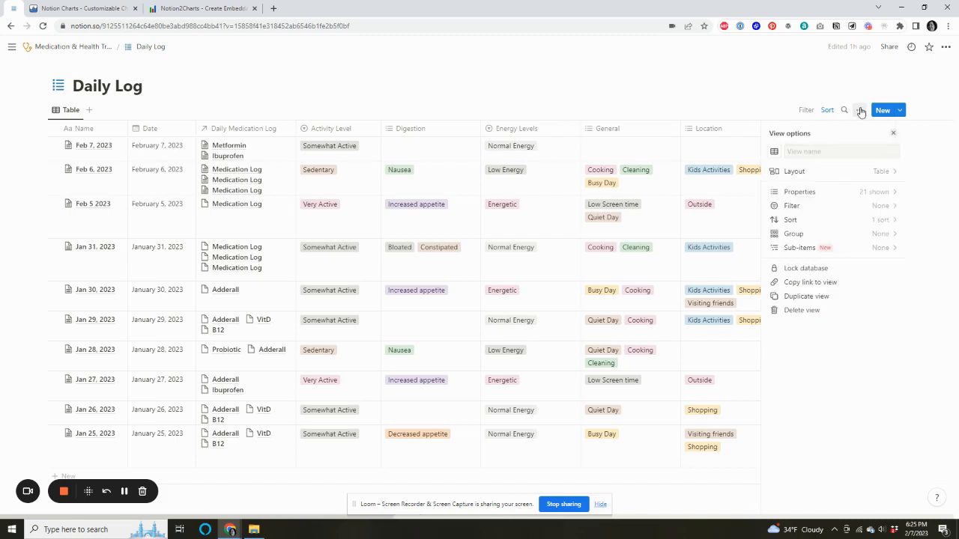
pyautogui.click(881, 197)
pyautogui.scroll(-2, 838, 259)
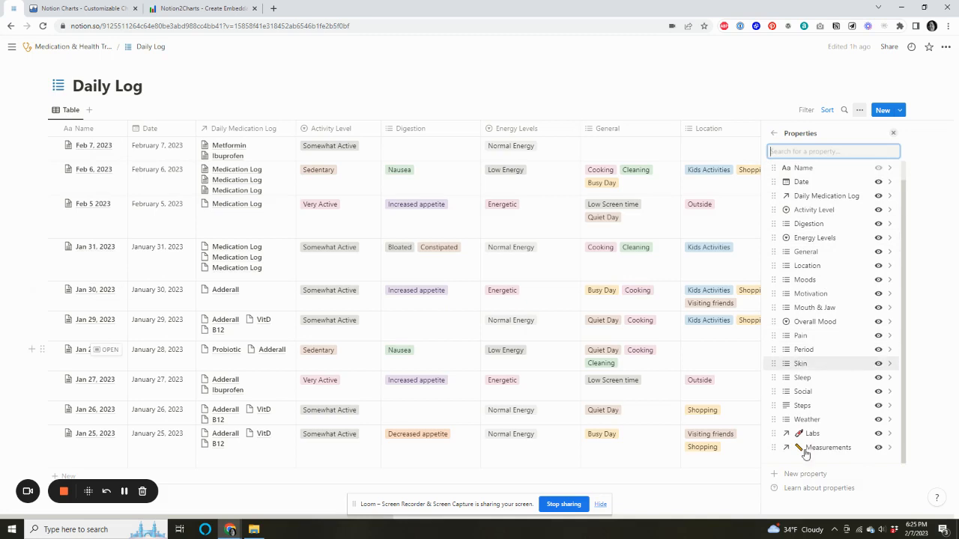
pyautogui.click(791, 474)
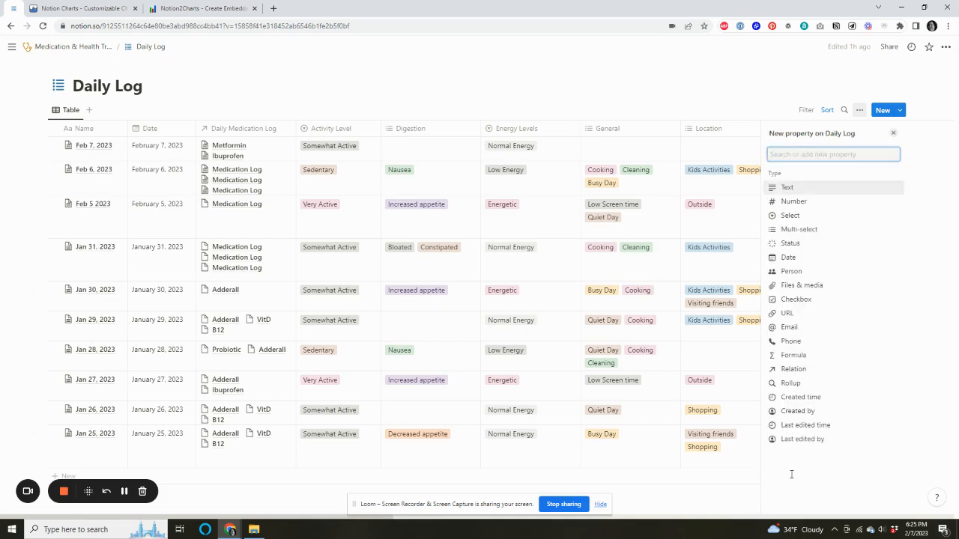
pyautogui.write('Screen')
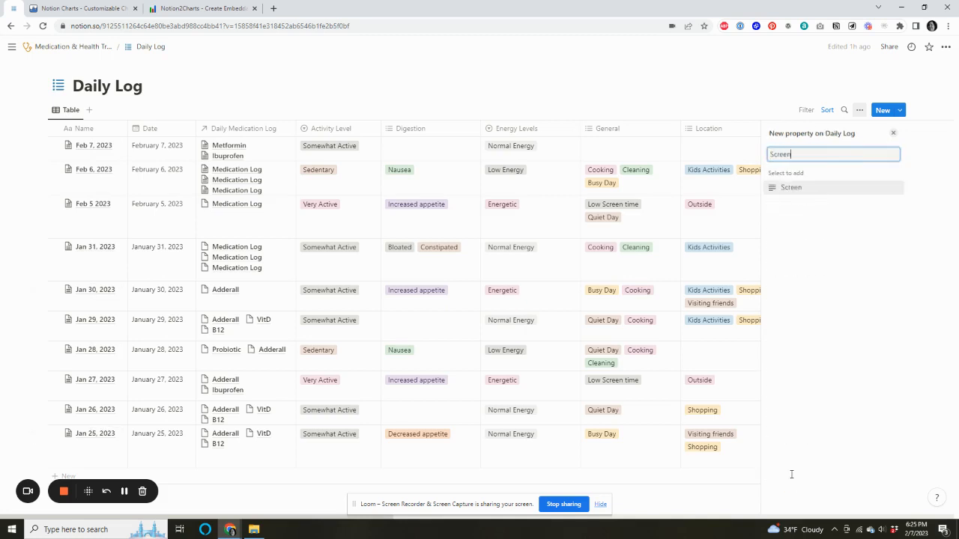
pyautogui.write(' Time')
pyautogui.press('Return')
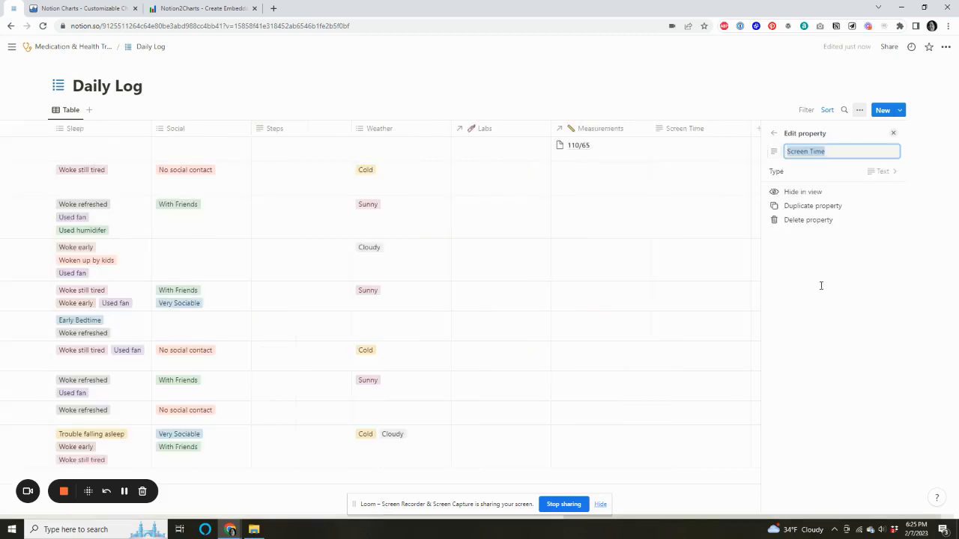
# Step: Set the Screen Time property's type to Select and move its column between Weather and Labs
pyautogui.click(863, 171)
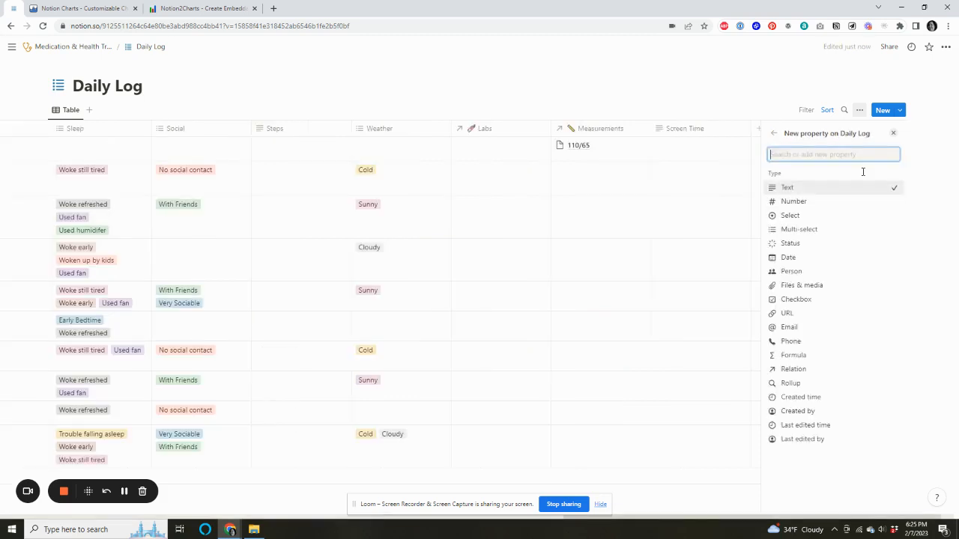
pyautogui.click(806, 219)
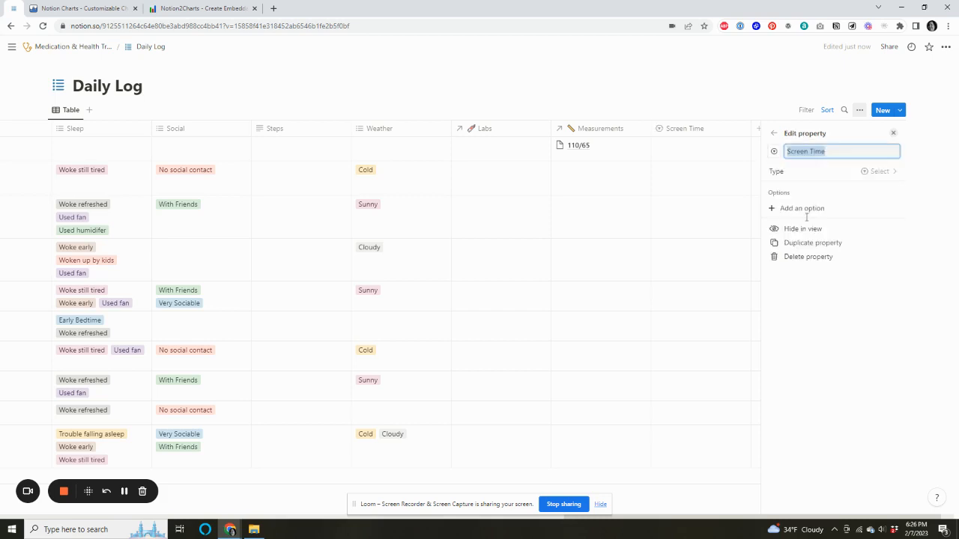
pyautogui.moveTo(687, 132); pyautogui.dragTo(485, 130)
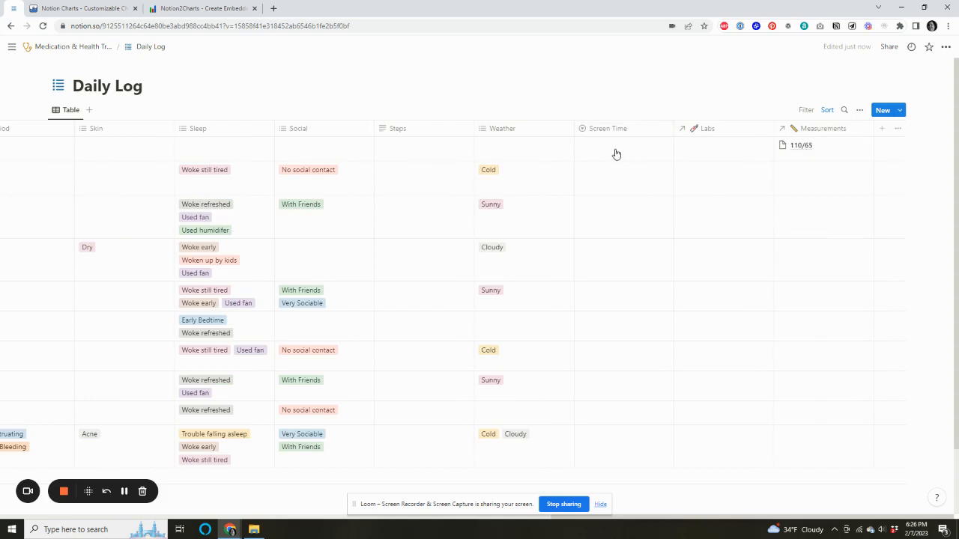
# Step: Create a Low Screen Time option in the Screen Time cell of the first Daily Log entry
pyautogui.click(615, 151)
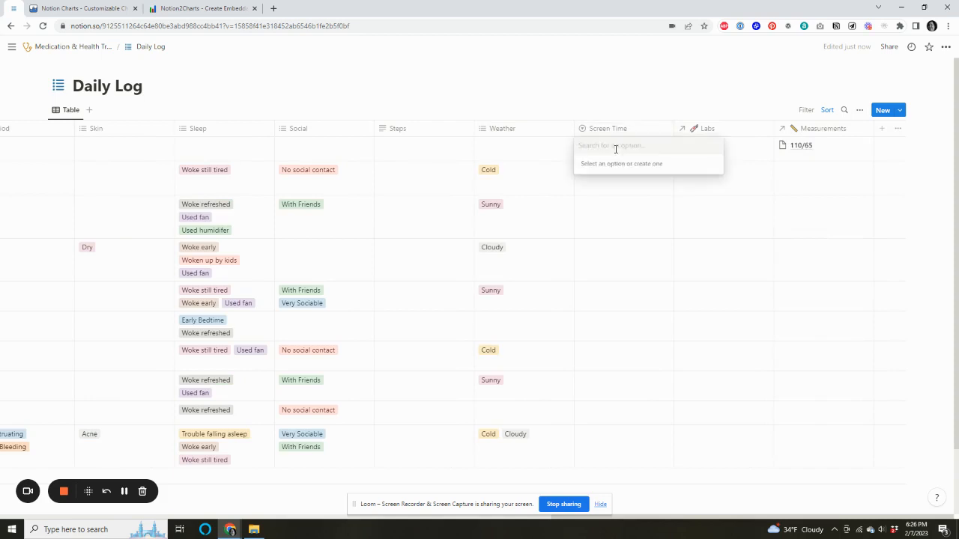
pyautogui.write('Low Screen')
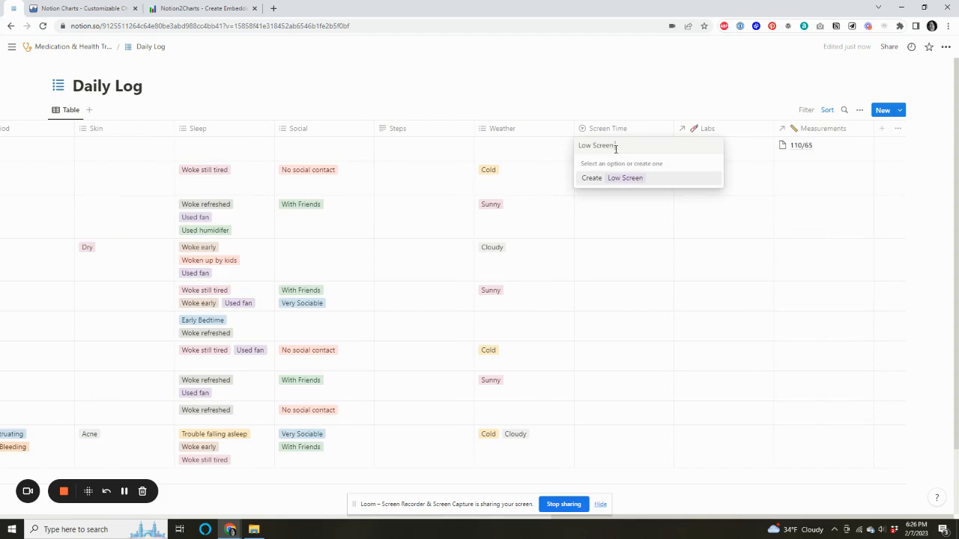
pyautogui.write(' Time')
pyautogui.press('Return')
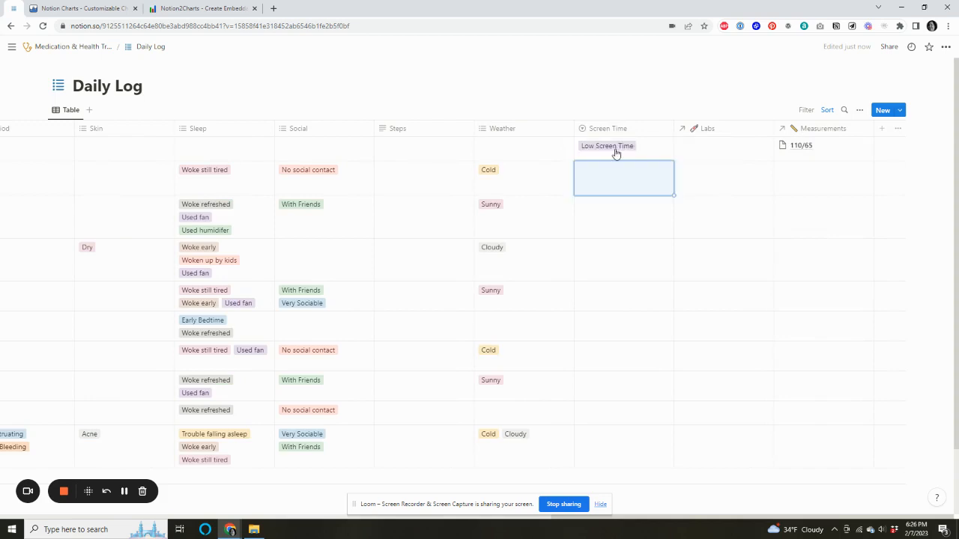
# Step: Create an Average Screen Time option in the same Screen Time cell and select it for the entry
pyautogui.click(640, 153)
pyautogui.write('Average')
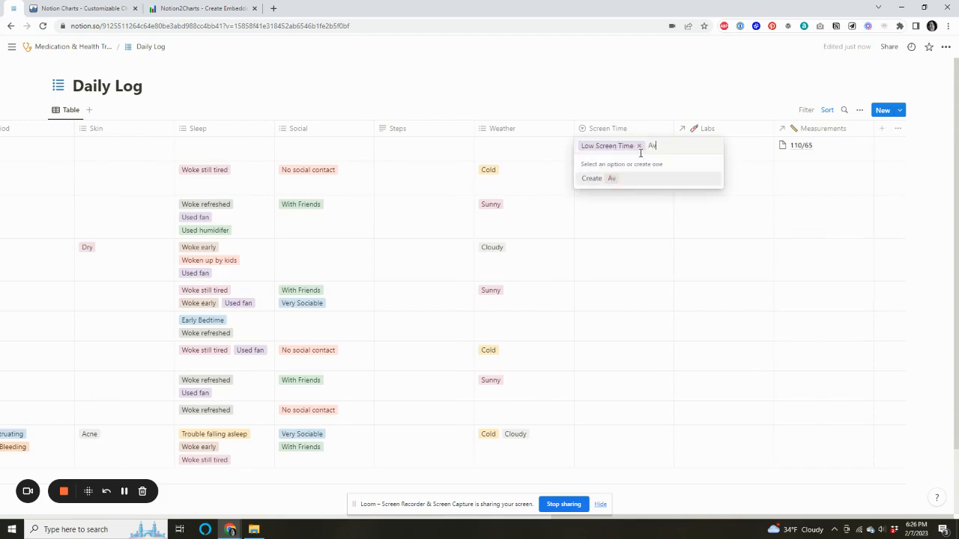
pyautogui.press('BackSpace')
pyautogui.press('BackSpace')
pyautogui.press('BackSpace')
pyautogui.press('BackSpace')
pyautogui.press('BackSpace')
pyautogui.write('verage Screen Time')
pyautogui.press('Return')
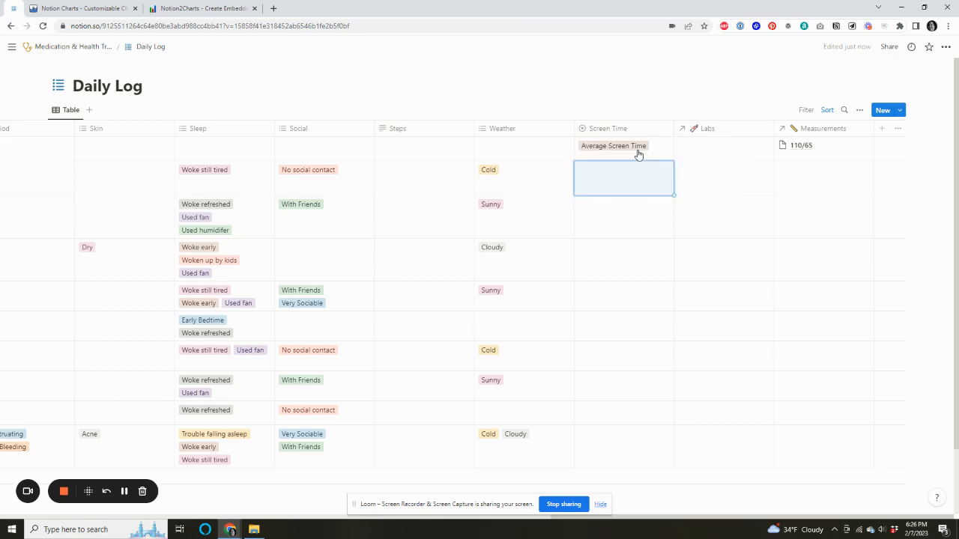
# Step: Create a High Screen Time option in the Screen Time cell of the first Daily Log entry
pyautogui.click(664, 155)
pyautogui.write('H')
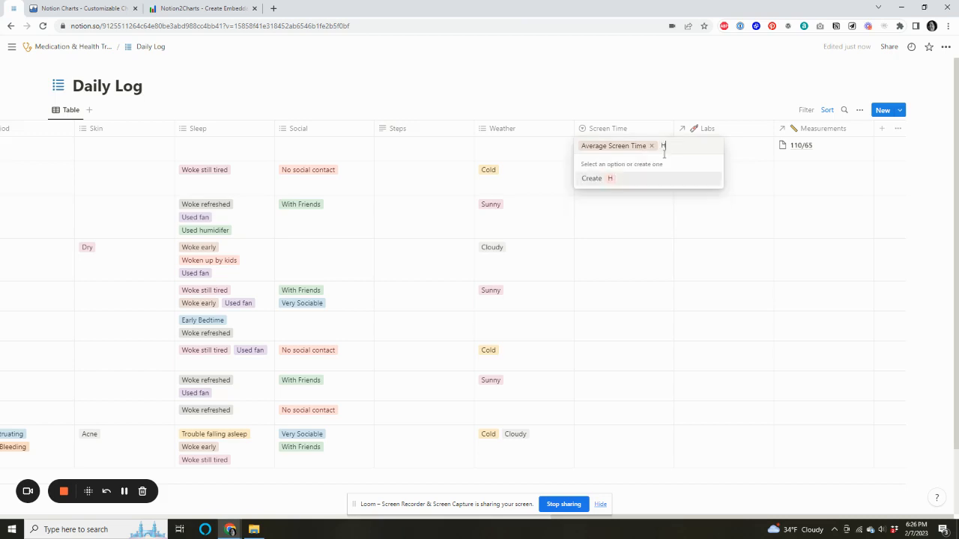
pyautogui.write('igh Screen Time')
pyautogui.press('Return')
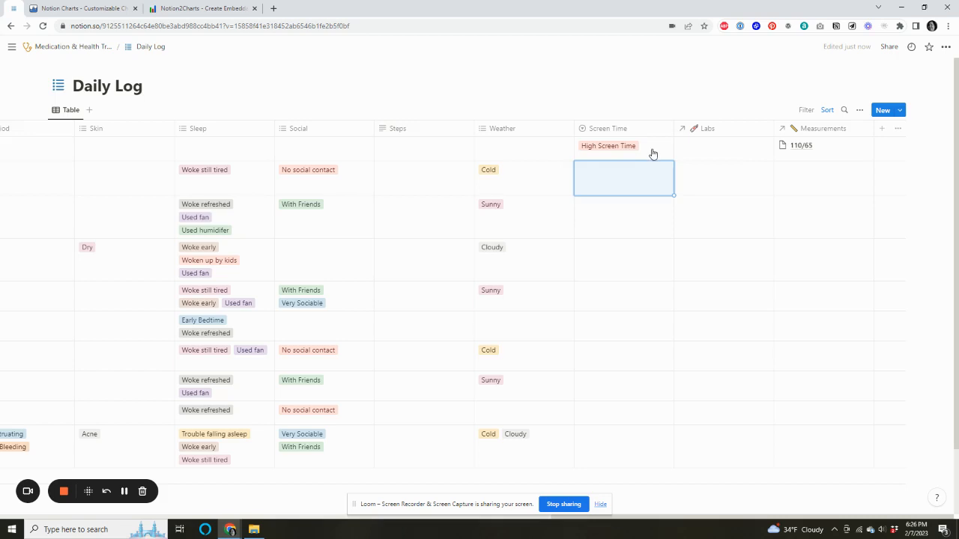
# Step: Clear the selected High Screen Time option from the first entry's Screen Time cell, keeping all the options available
pyautogui.click(652, 150)
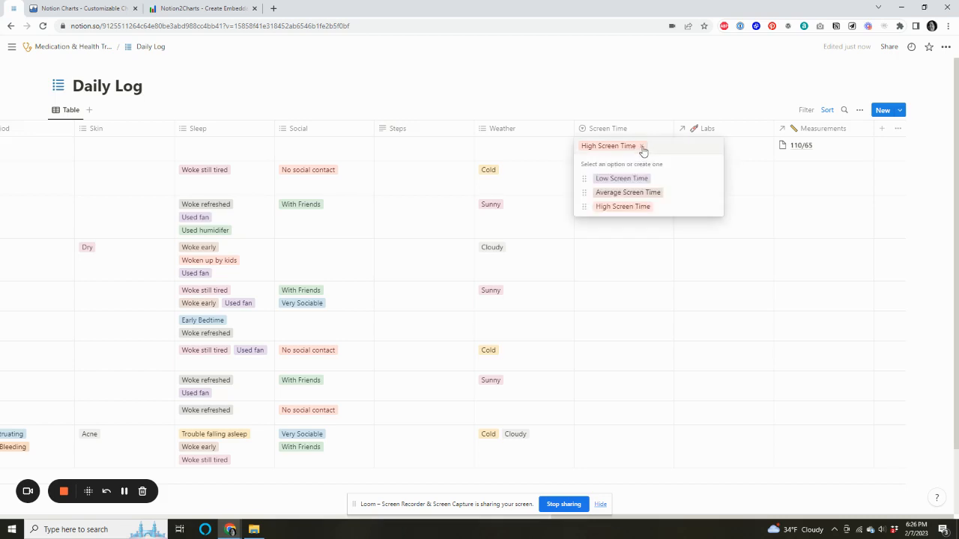
pyautogui.click(642, 148)
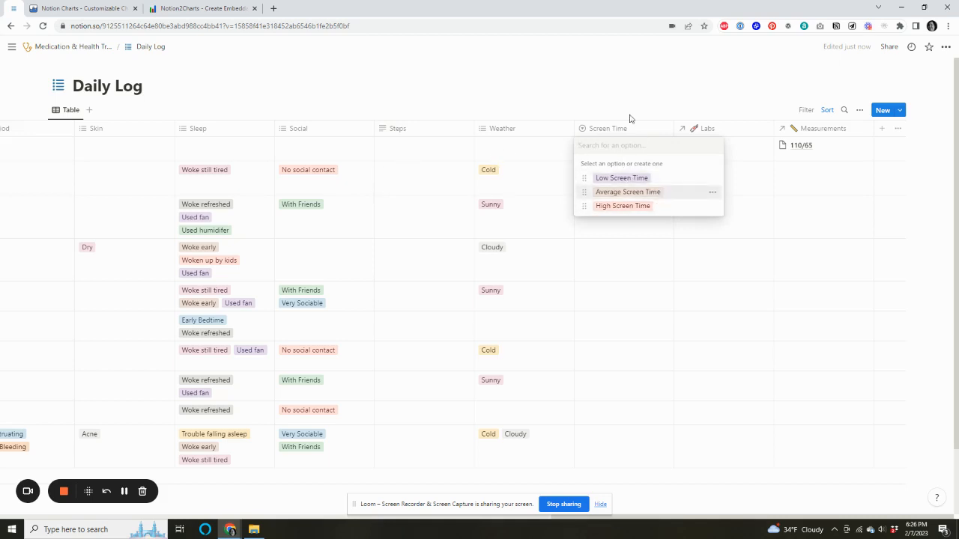
pyautogui.click(609, 91)
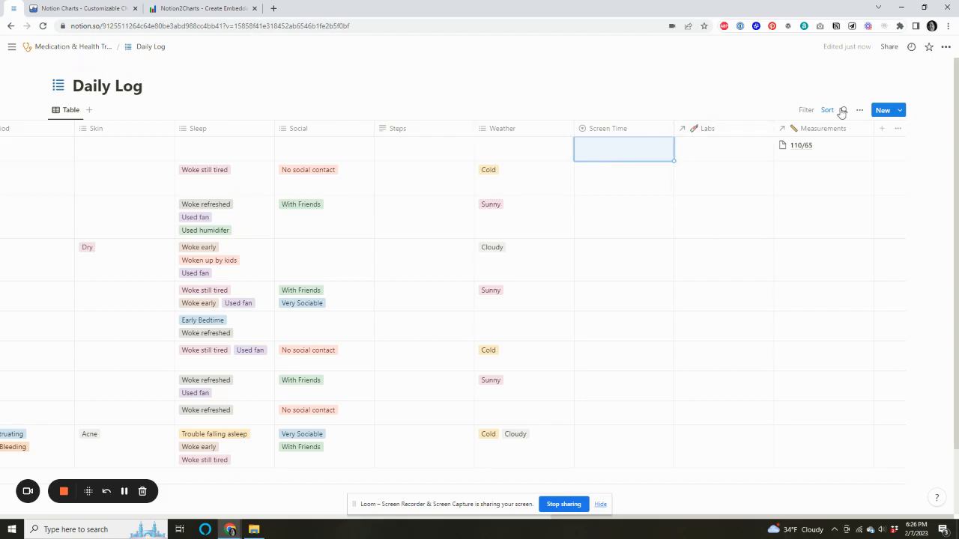
# Step: Return to the Medication & Health Tracker page and open today's entry under Log Today
pyautogui.click(58, 48)
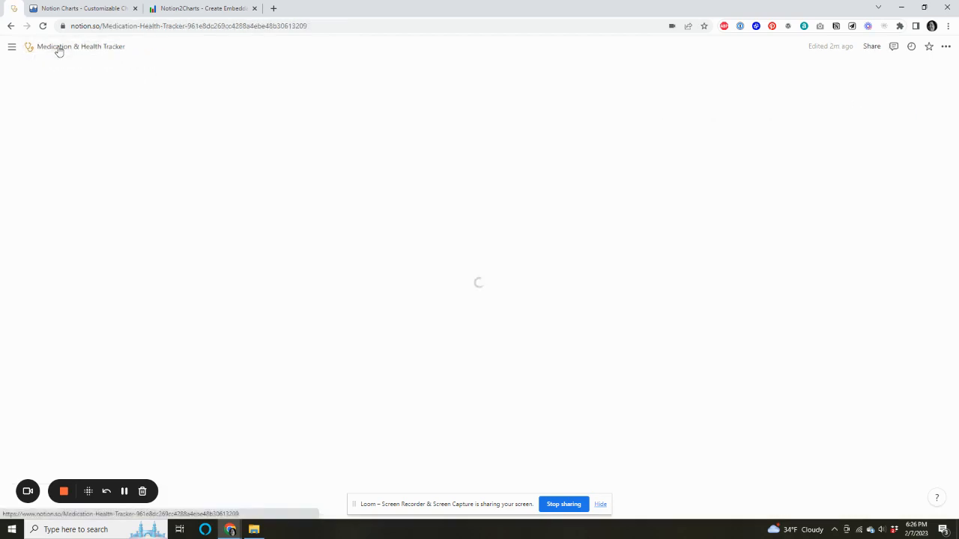
pyautogui.scroll(-3, 142, 242)
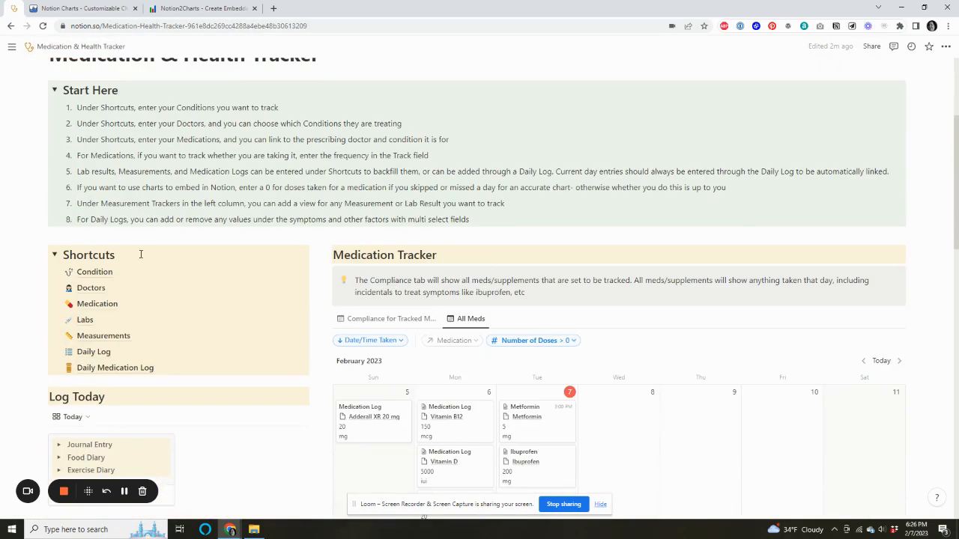
pyautogui.click(146, 458)
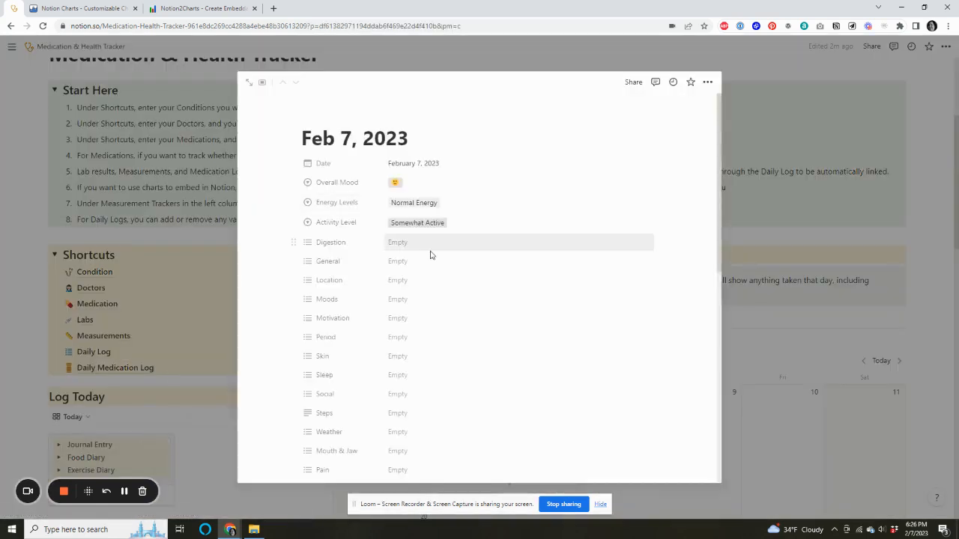
# Step: Set Screen Time to Average Screen Time in the Feb 7, 2023 entry and close the entry
pyautogui.scroll(-2, 430, 252)
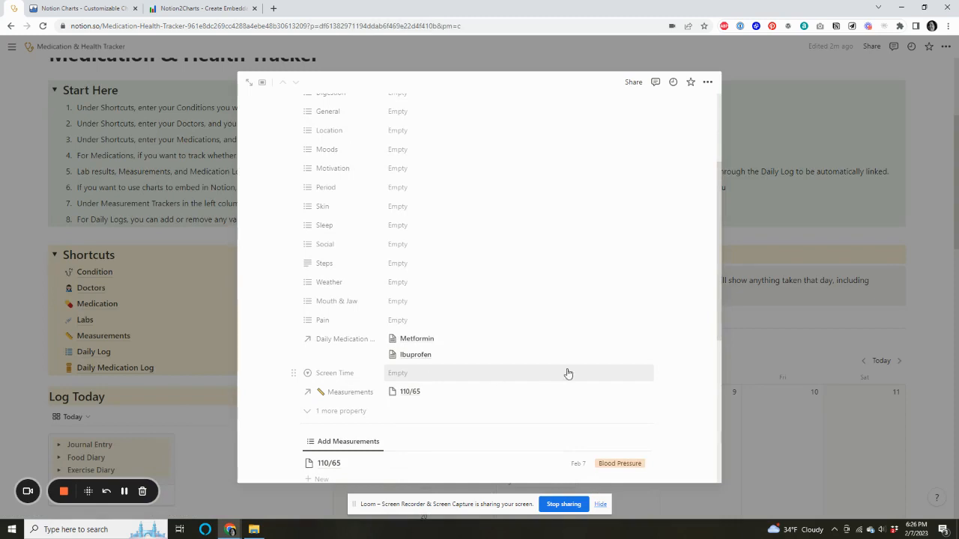
pyautogui.click(398, 373)
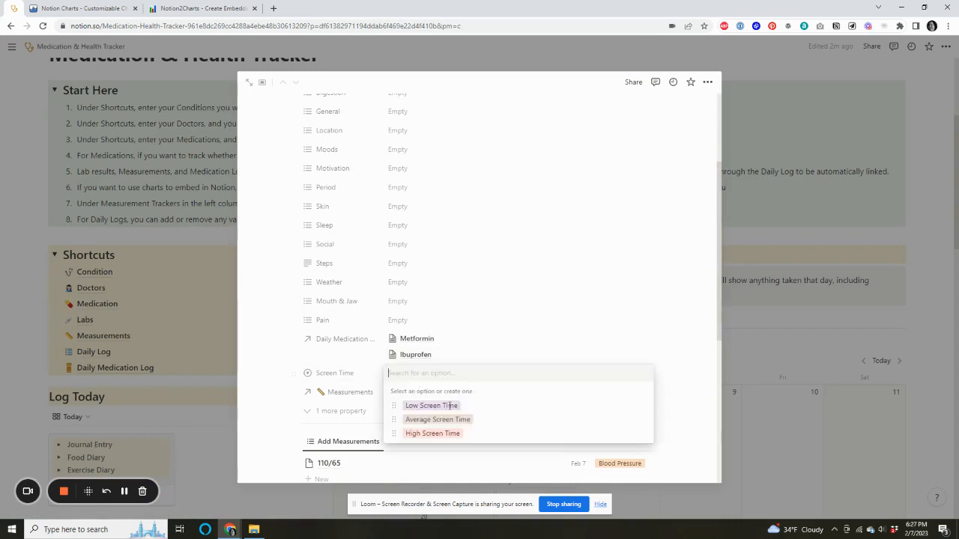
pyautogui.click(494, 421)
pyautogui.click(14, 237)
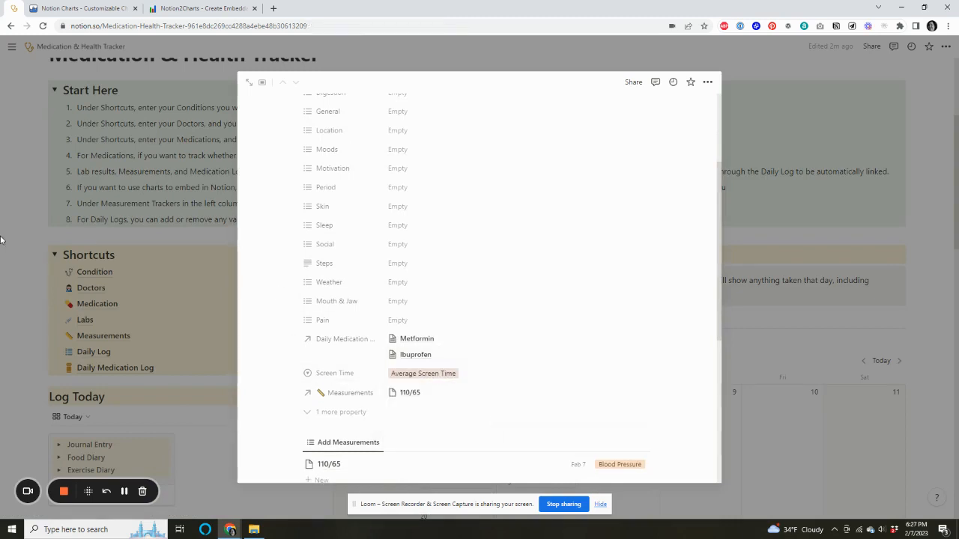
pyautogui.scroll(2, 22, 235)
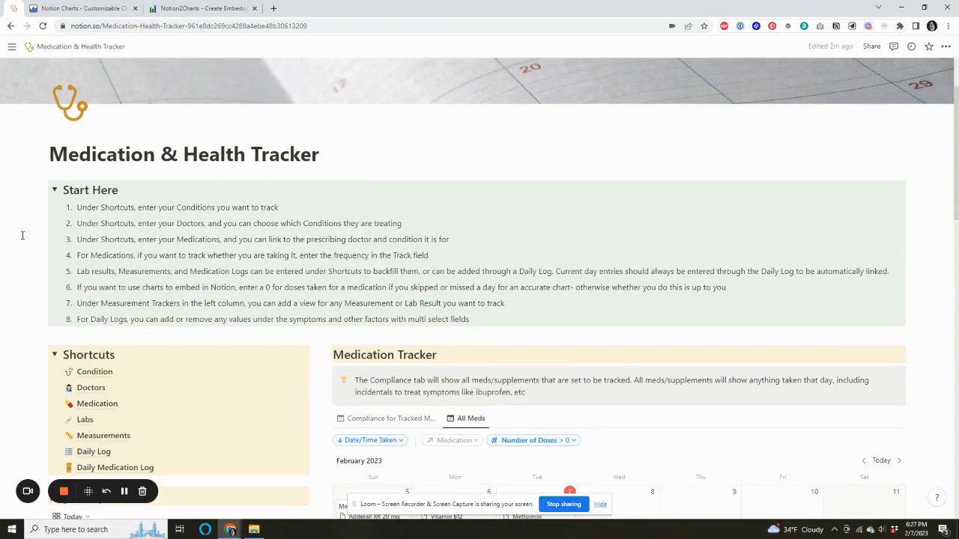
pyautogui.scroll(2, 23, 235)
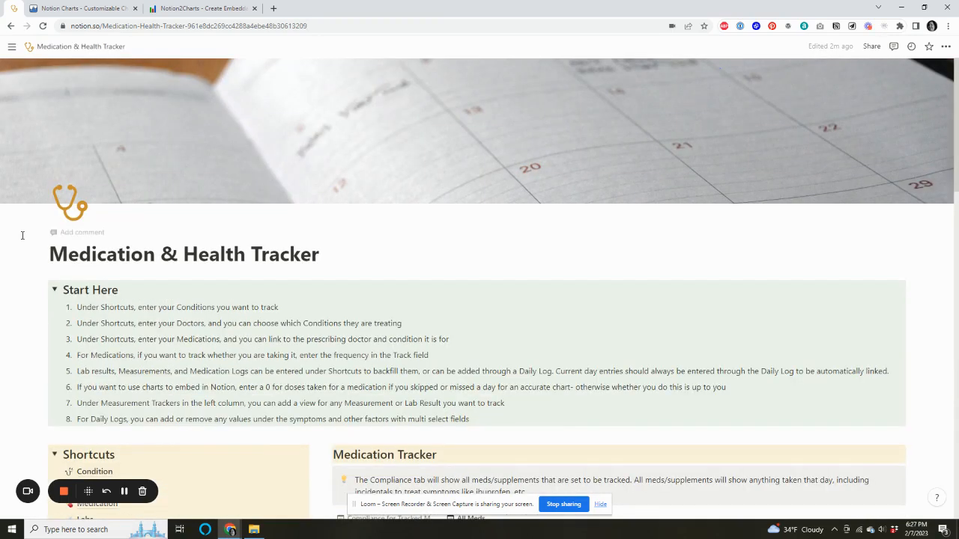